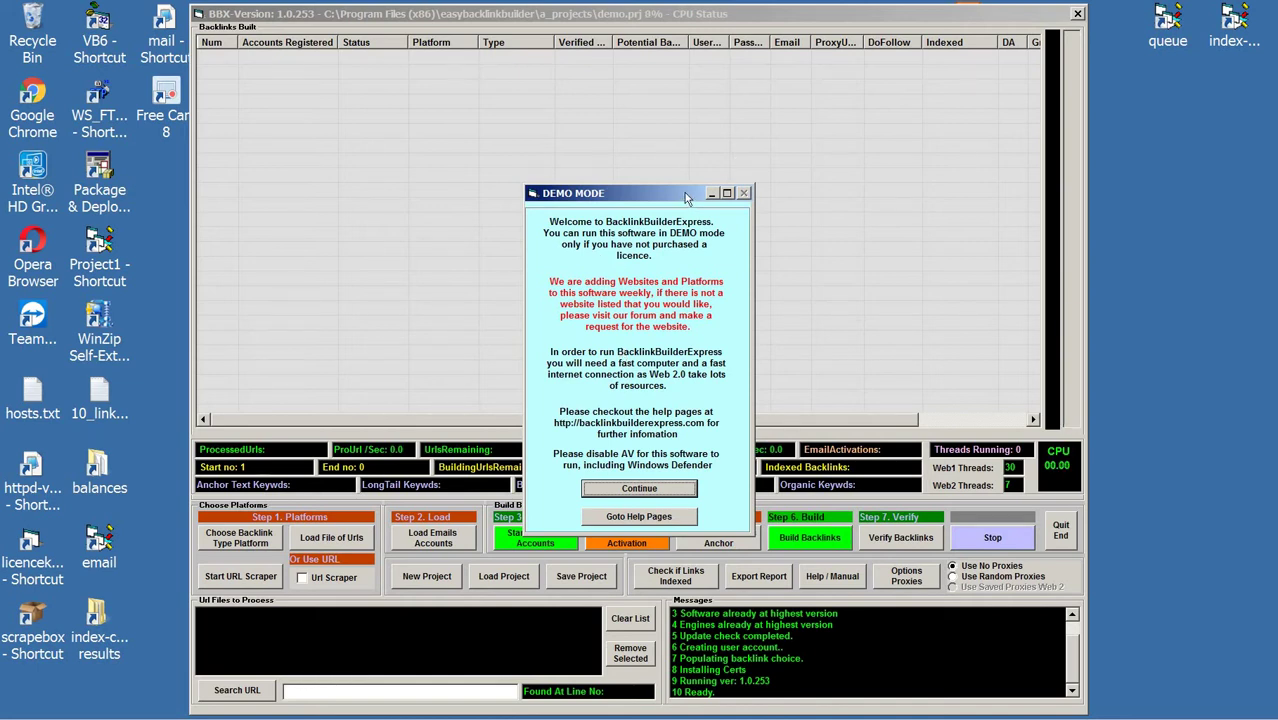
Step: Dismiss the demo notice and import the email accounts from a text file in the easybacklinkbuilder folder
left_click(647, 485)
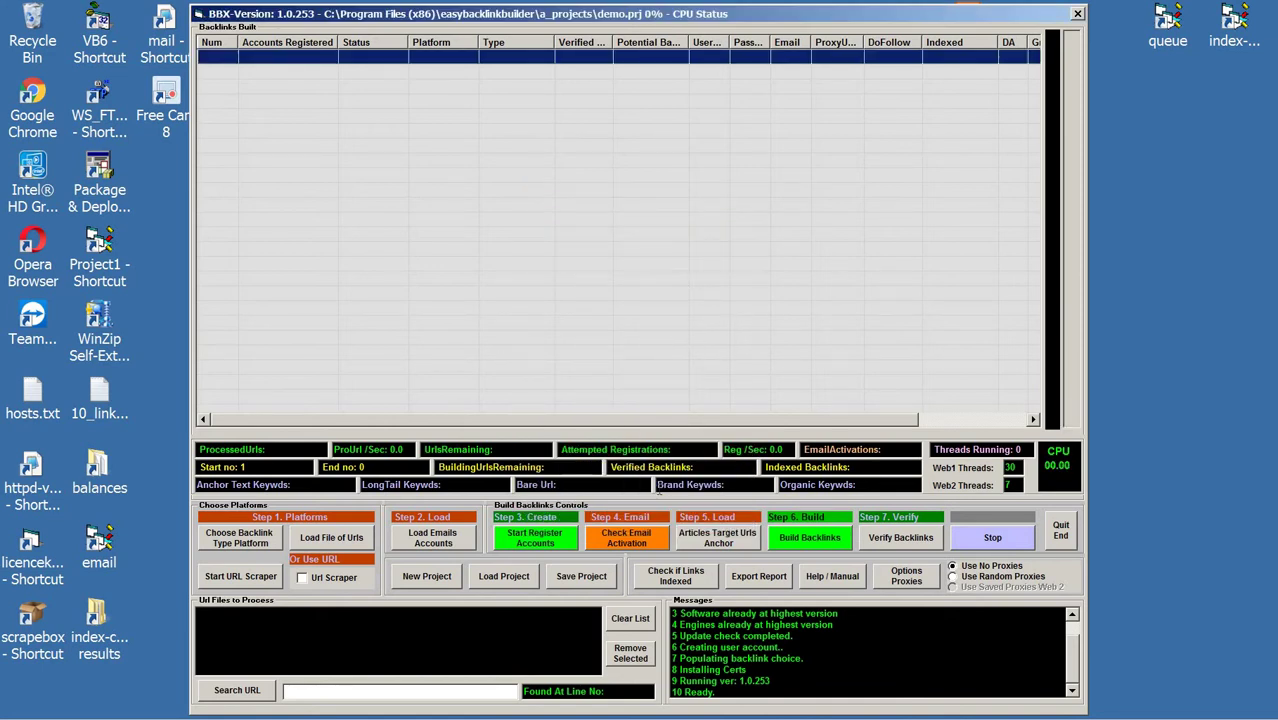
left_click(433, 540)
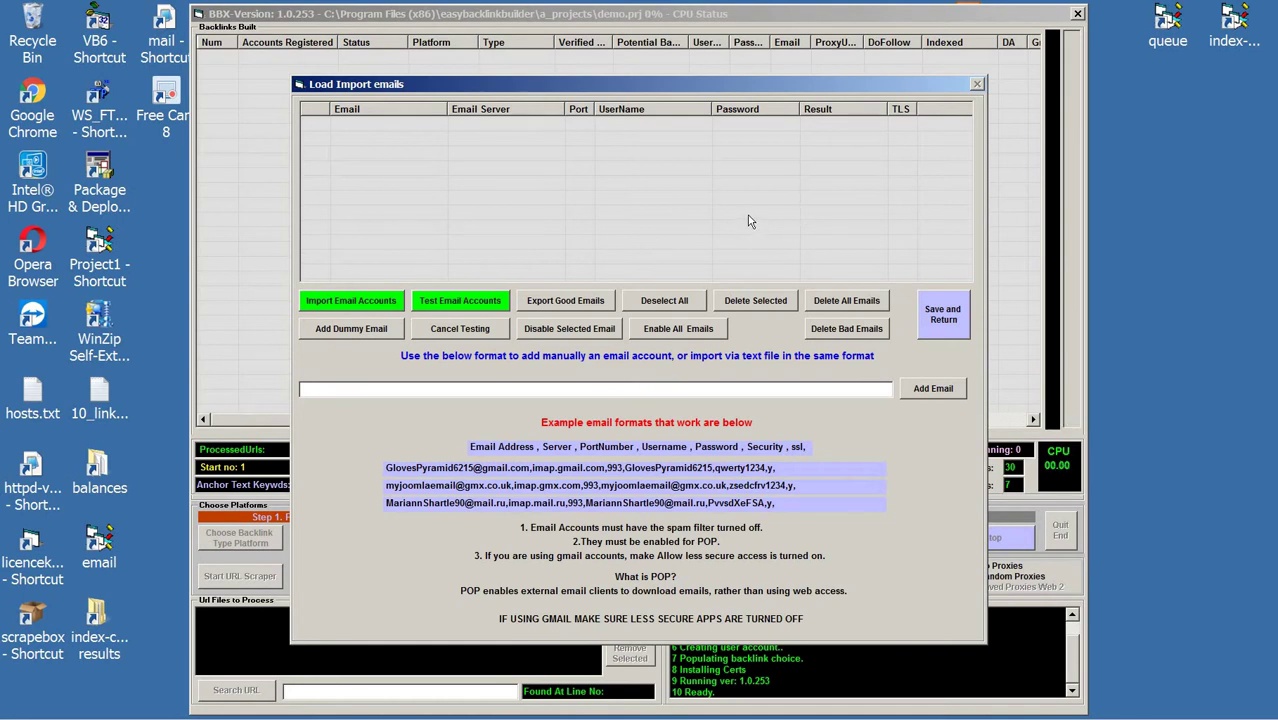
left_click(378, 302)
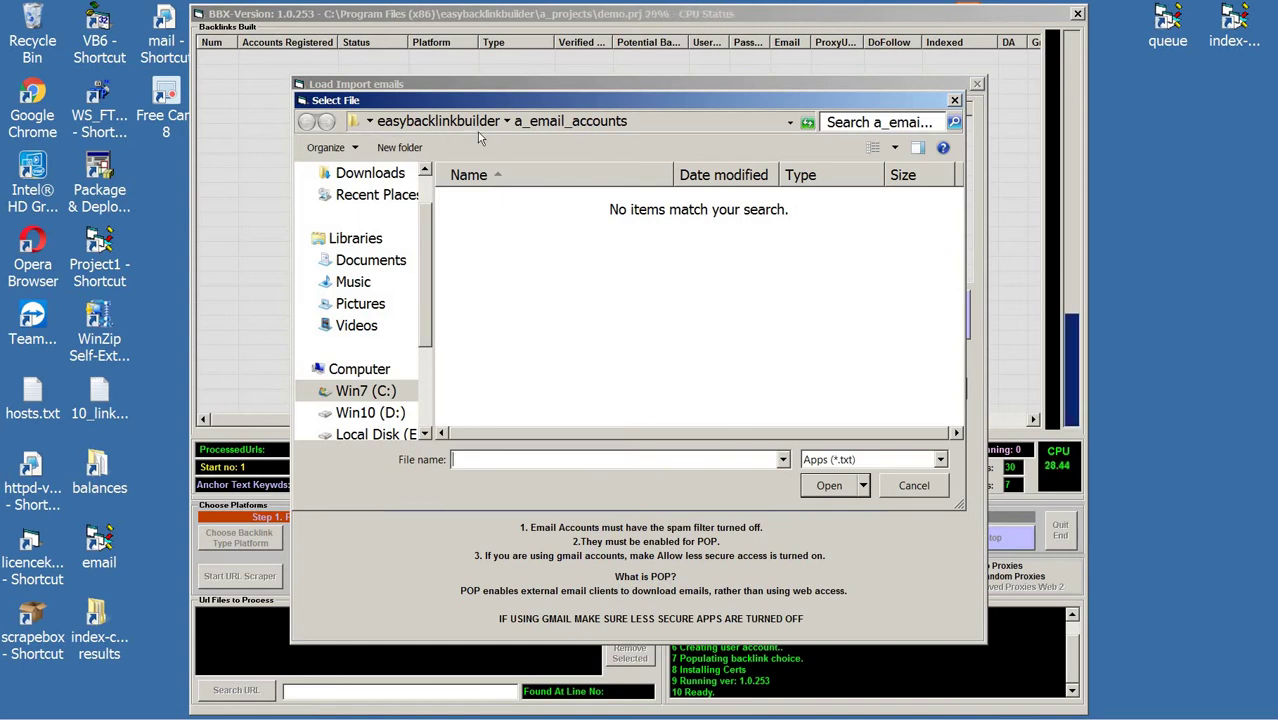
left_click(440, 121)
left_click(715, 175)
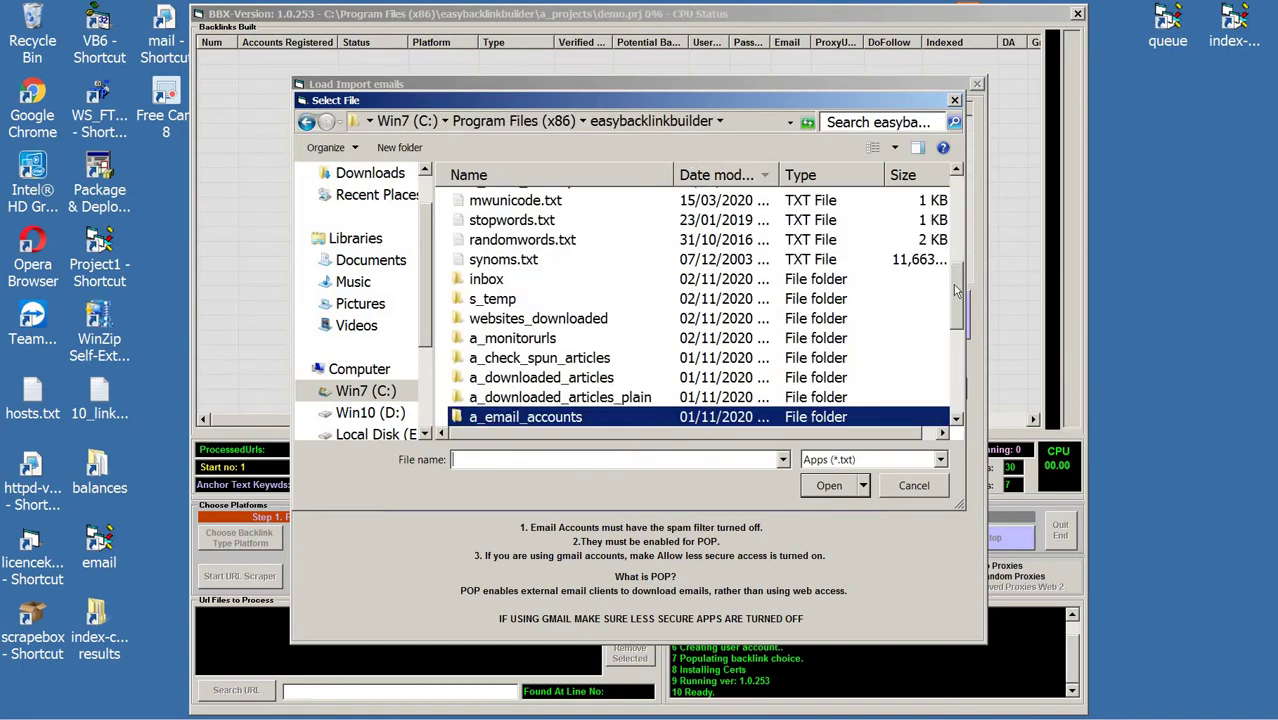
scroll(652, 240, "up", 10)
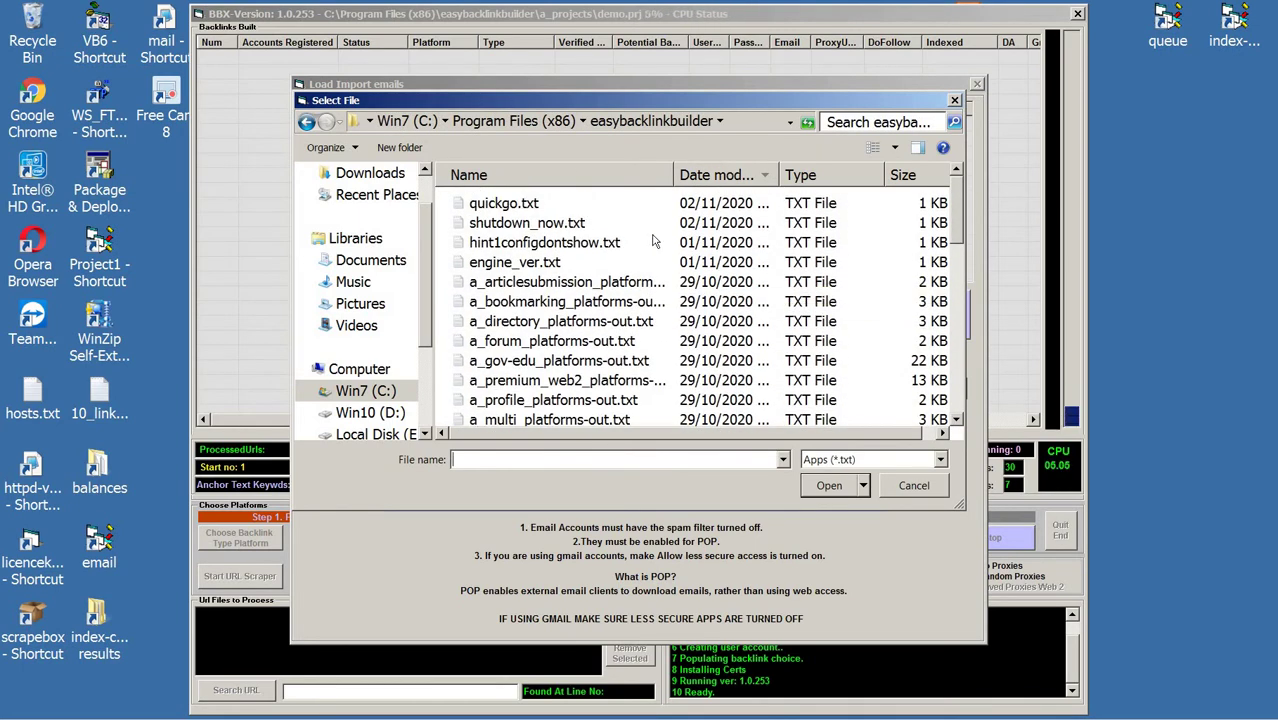
left_click(677, 262)
scroll(689, 260, "down", 4)
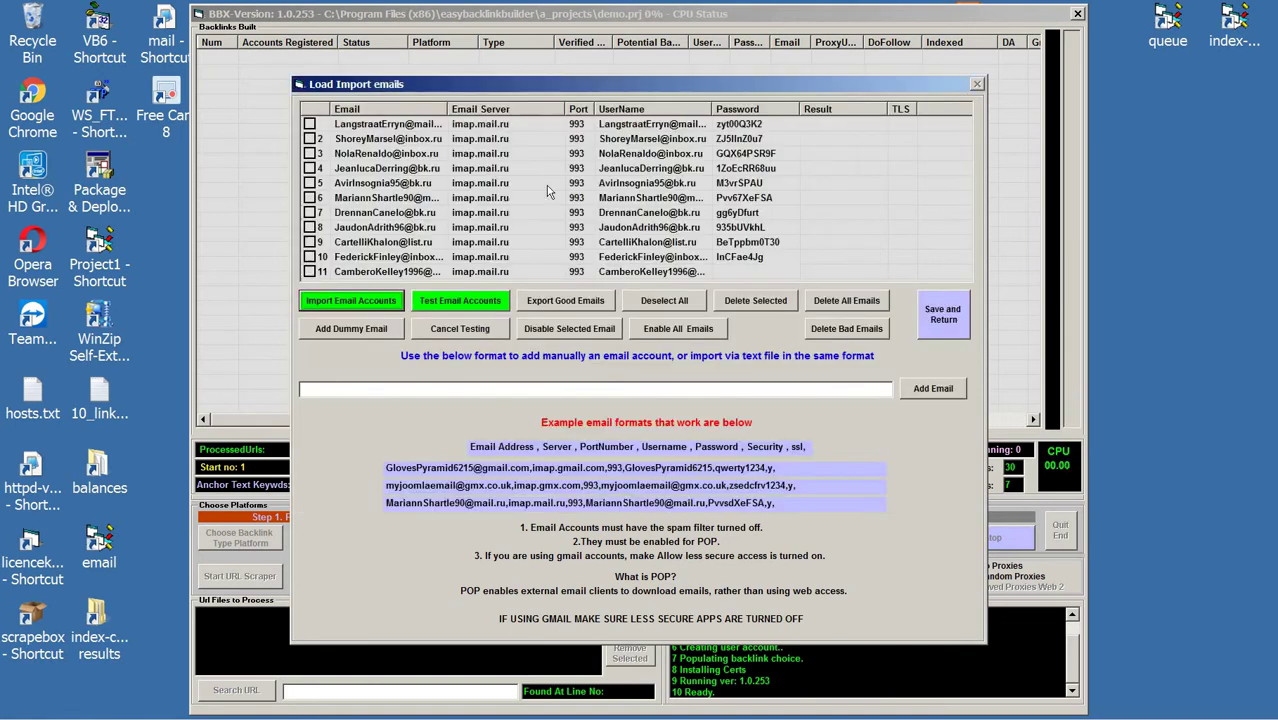
double_click(630, 258)
Step: Narrow the Password column and test all the imported email accounts
left_click_drag(800, 109, 755, 109)
left_click(518, 177)
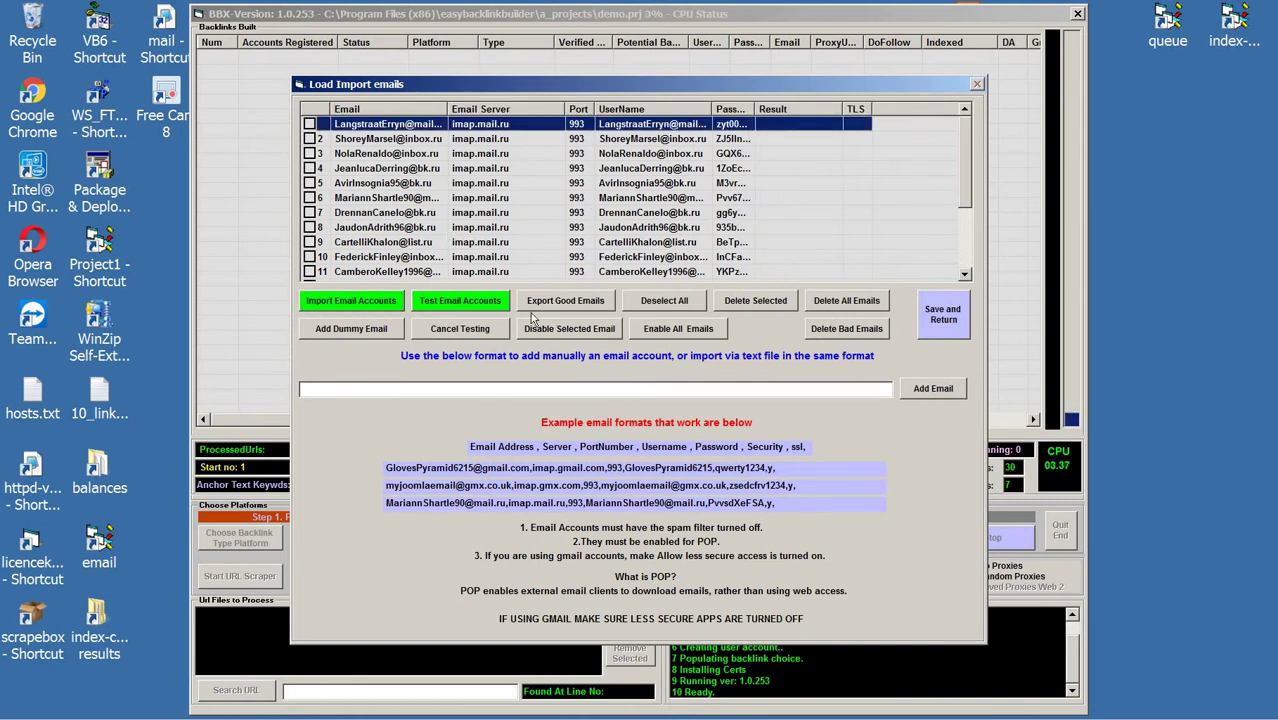
left_click(477, 302)
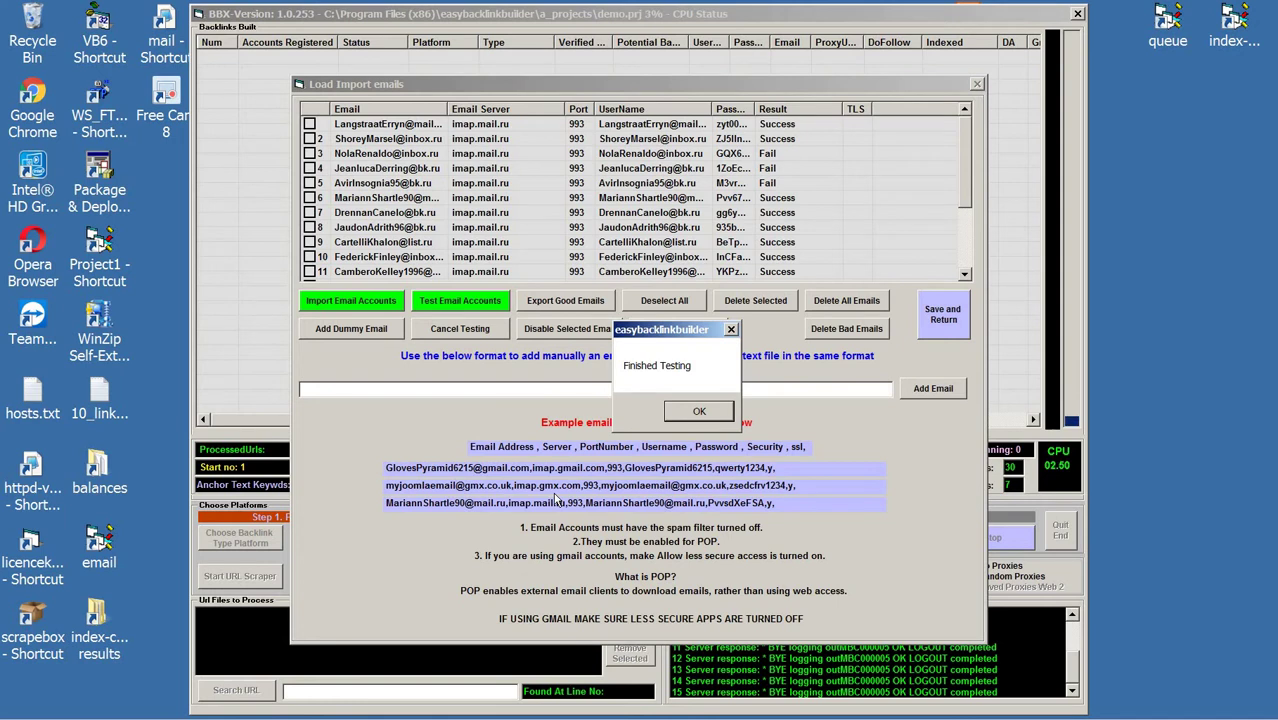
left_click(701, 412)
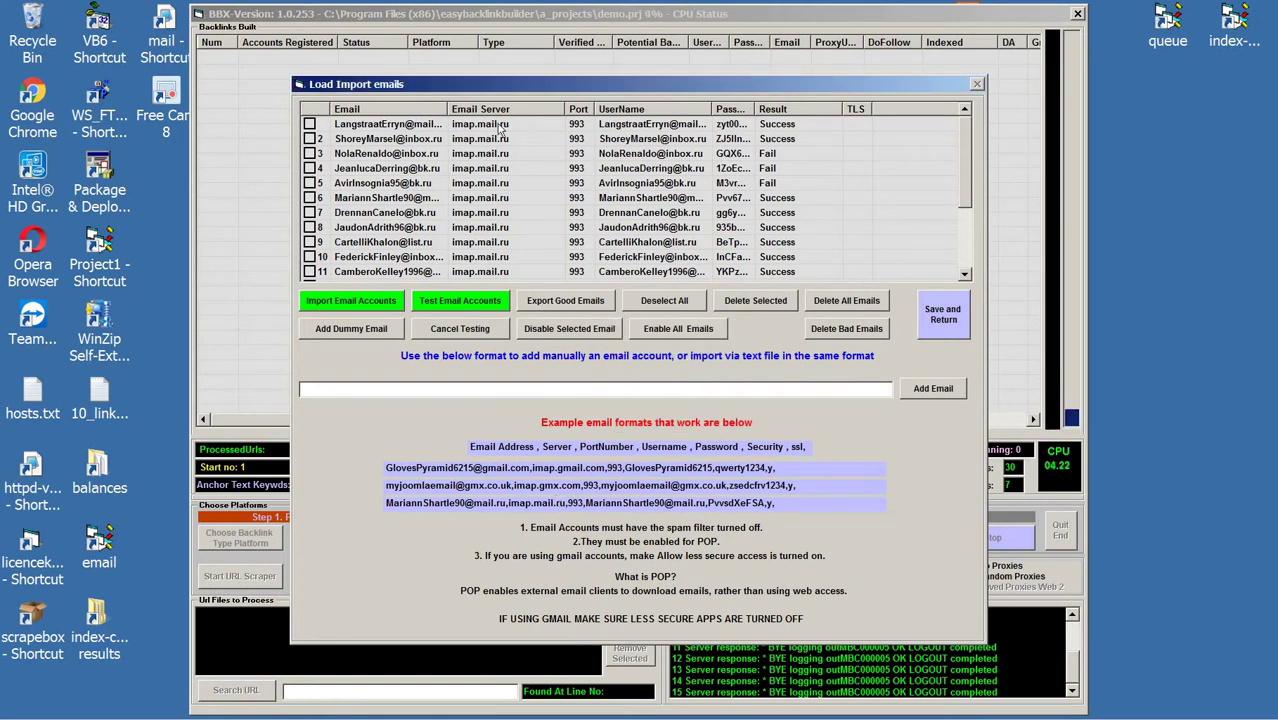
Step: Widen the Email column and delete email accounts 1 to 8 from the list
left_click_drag(447, 108, 464, 107)
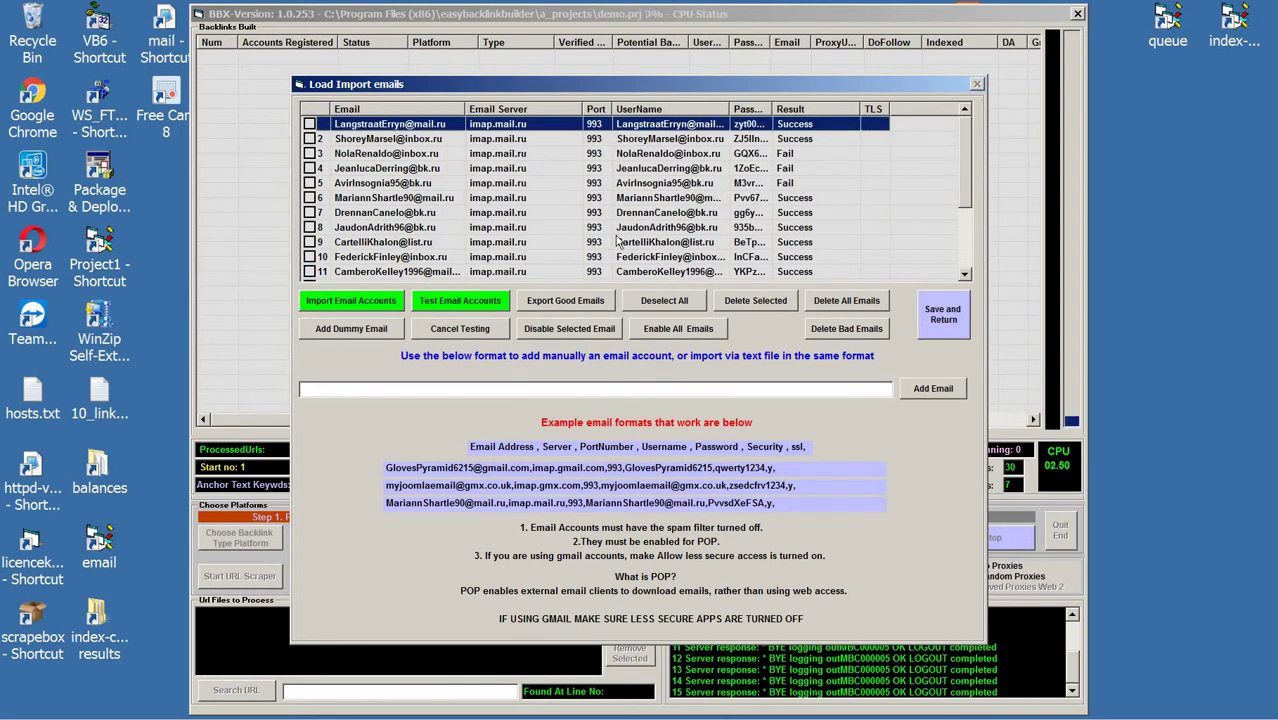
left_click(309, 242)
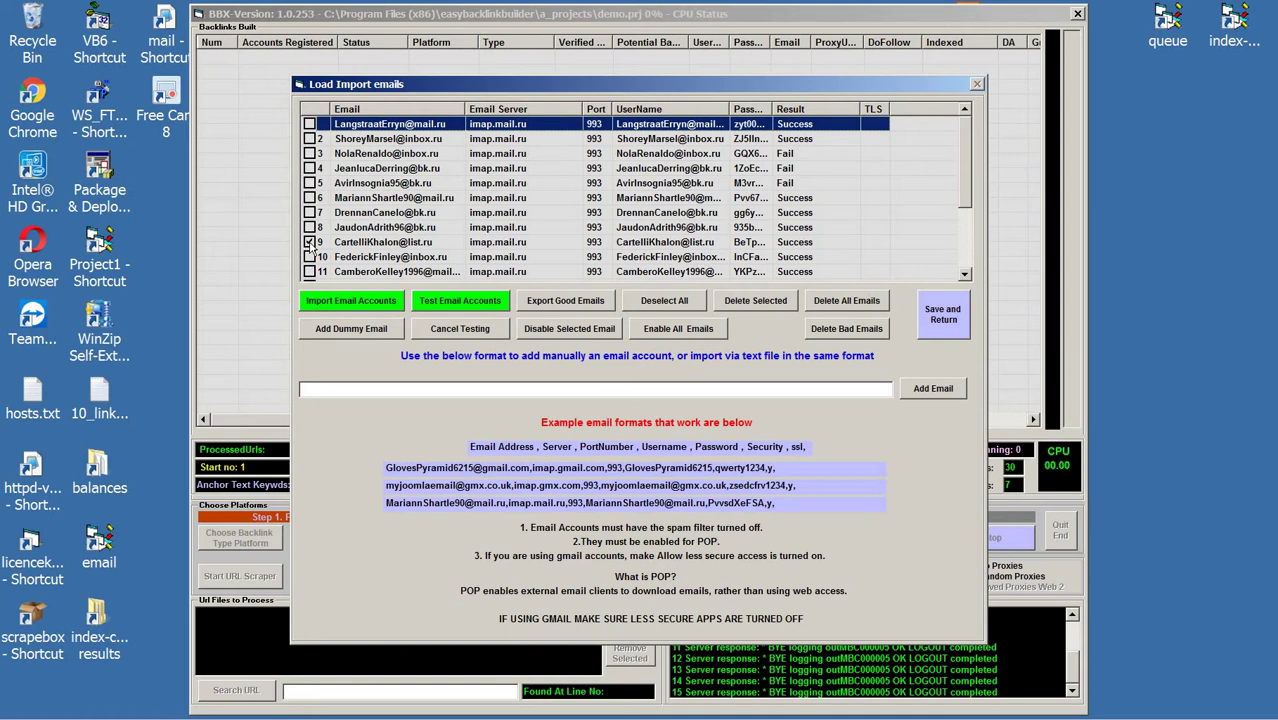
left_click(309, 134)
left_click(310, 199)
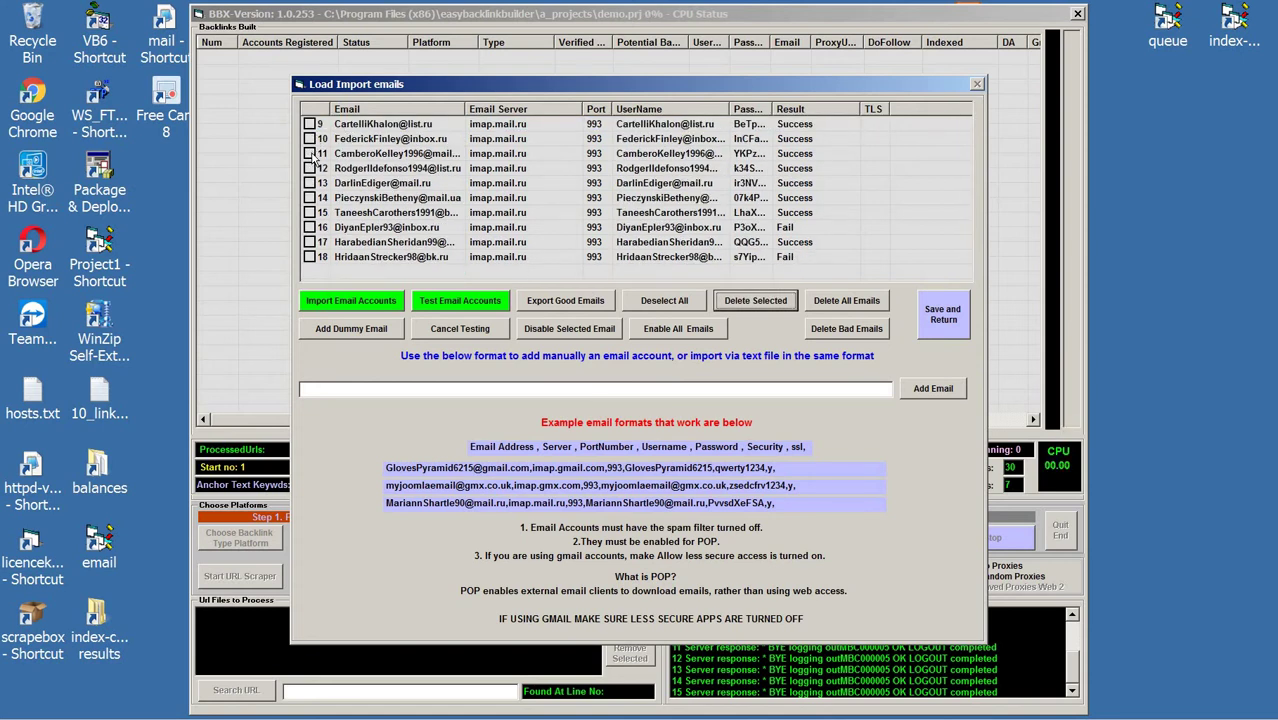
Step: Delete email accounts 10 to 18, then save the list and return to the main screen
left_click(310, 139)
left_click(310, 154)
left_click(310, 168)
left_click(310, 183)
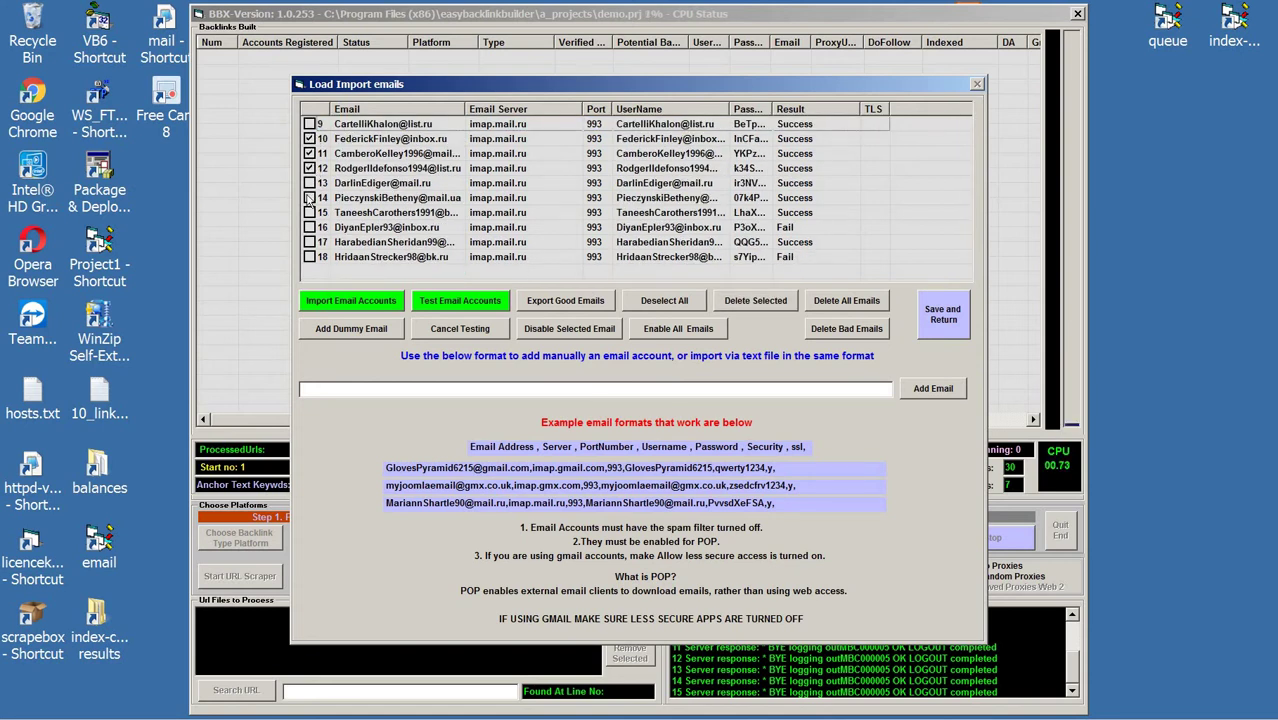
left_click(310, 198)
left_click(310, 213)
left_click(310, 228)
left_click(310, 242)
left_click(310, 256)
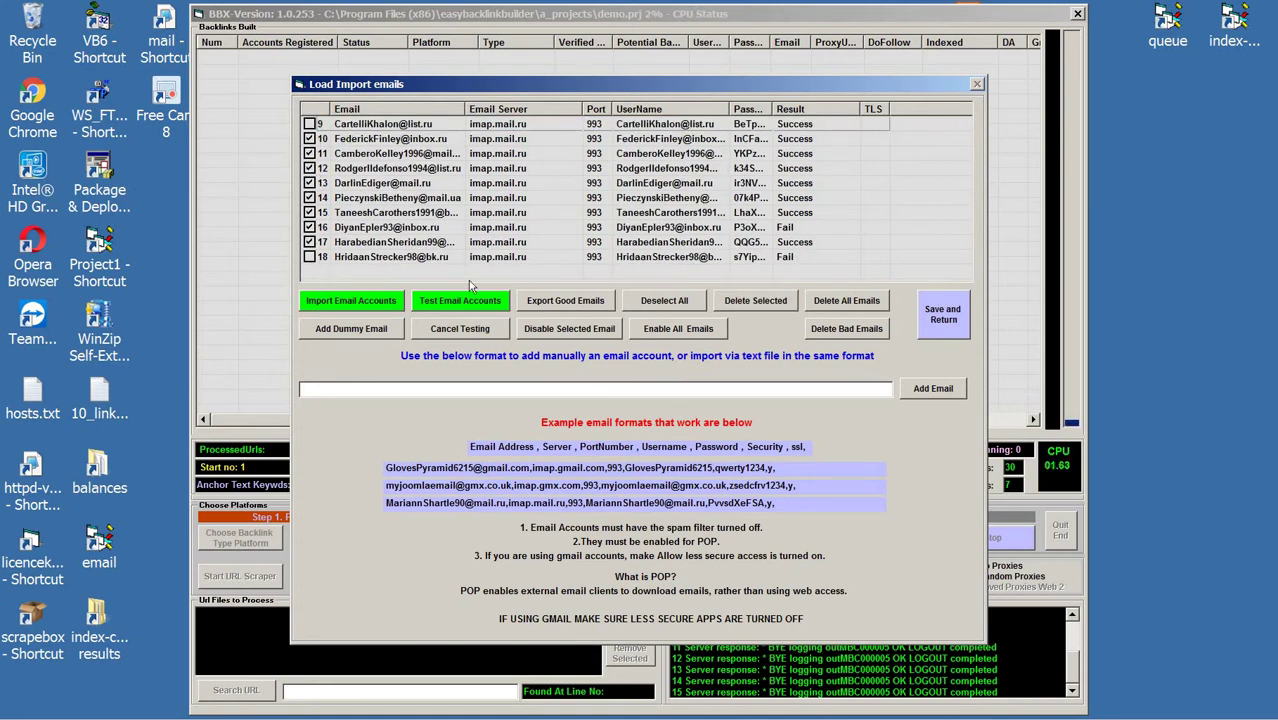
left_click(763, 302)
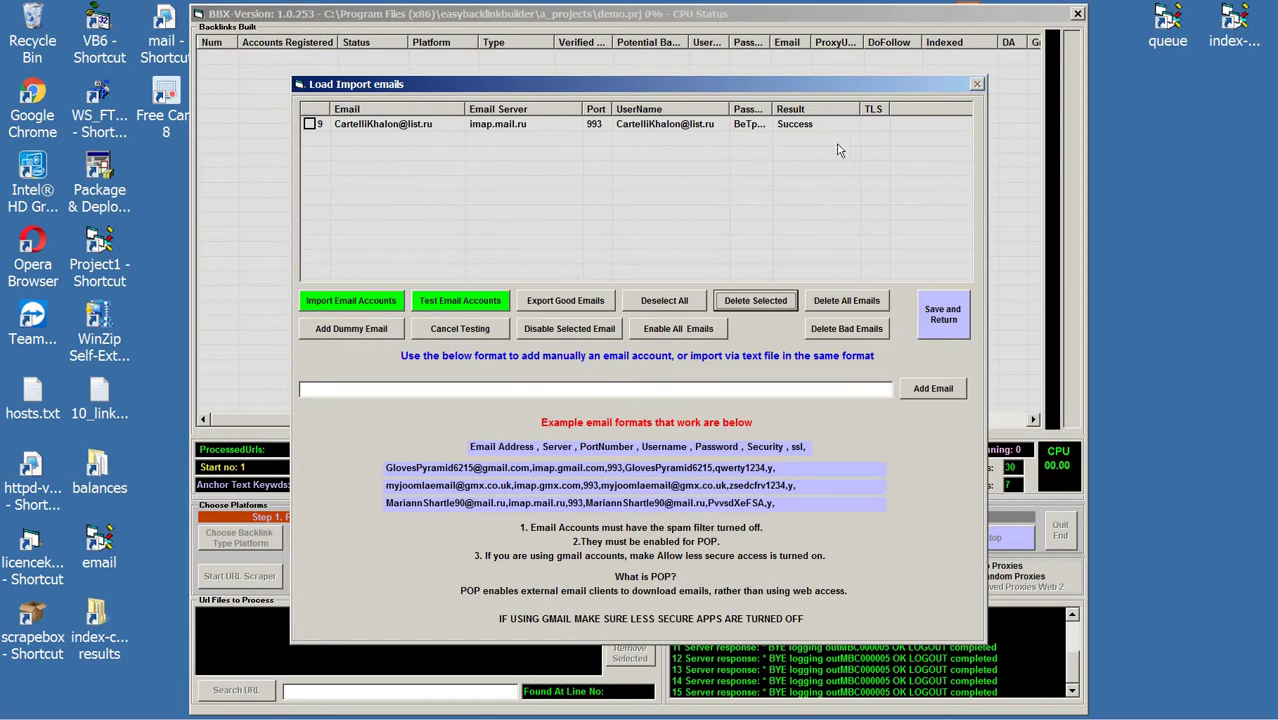
left_click(950, 316)
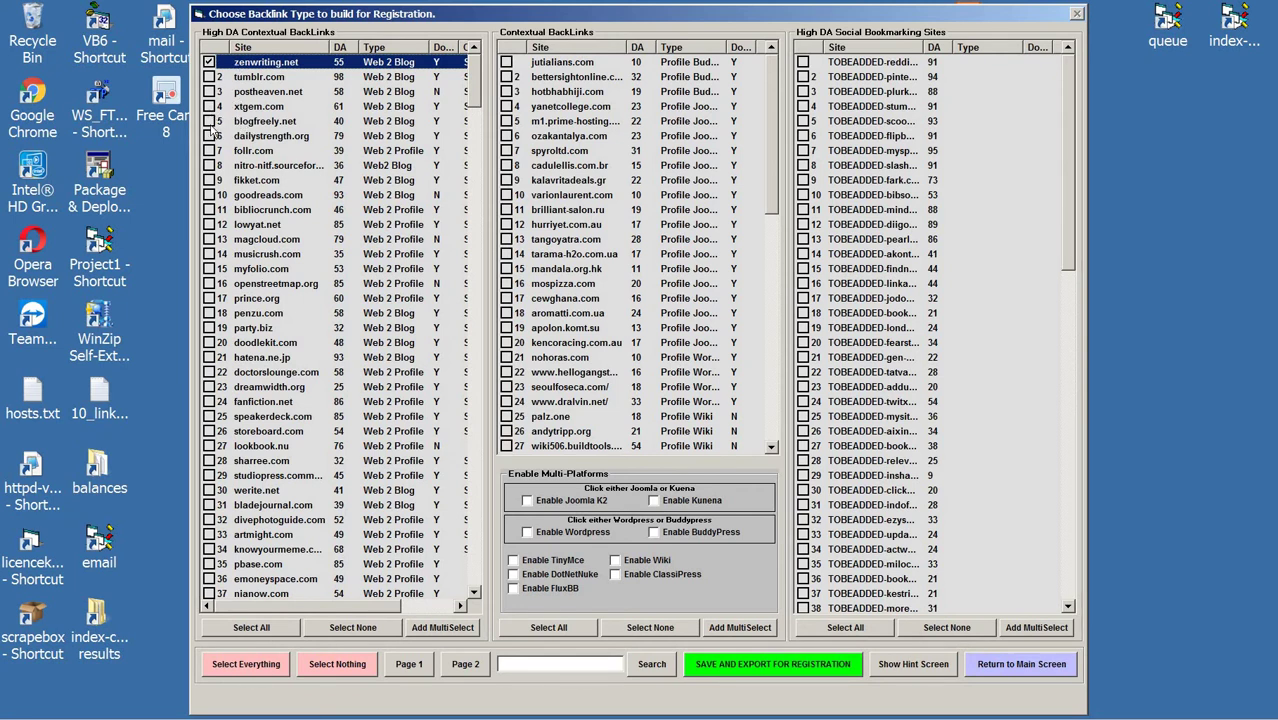
left_click(208, 121)
left_click(209, 196)
left_click(288, 197, "shift")
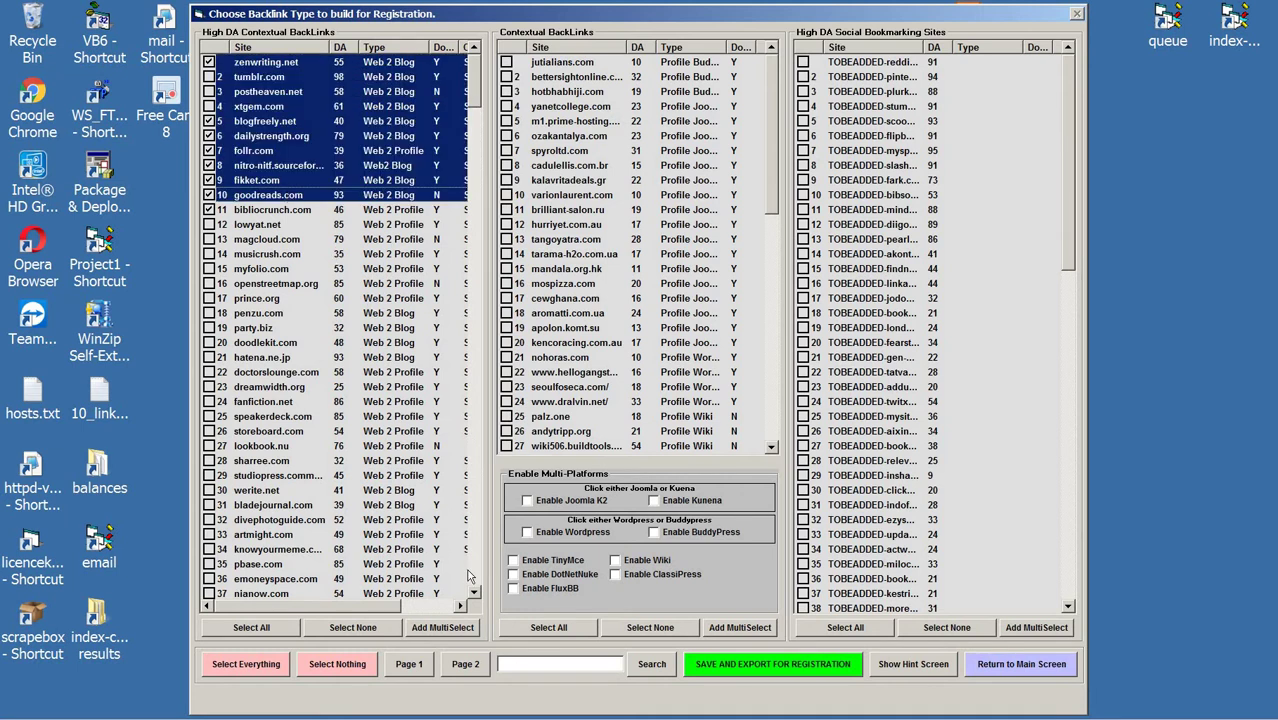
left_click(442, 627)
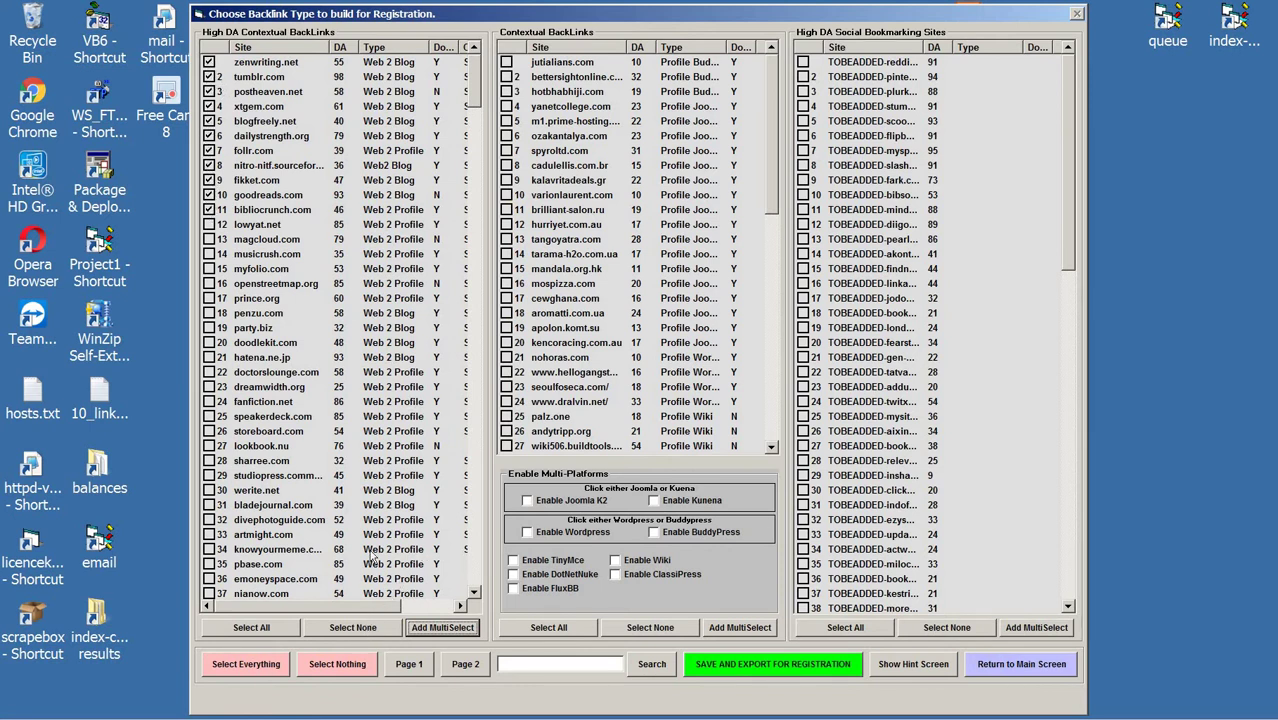
left_click(352, 627)
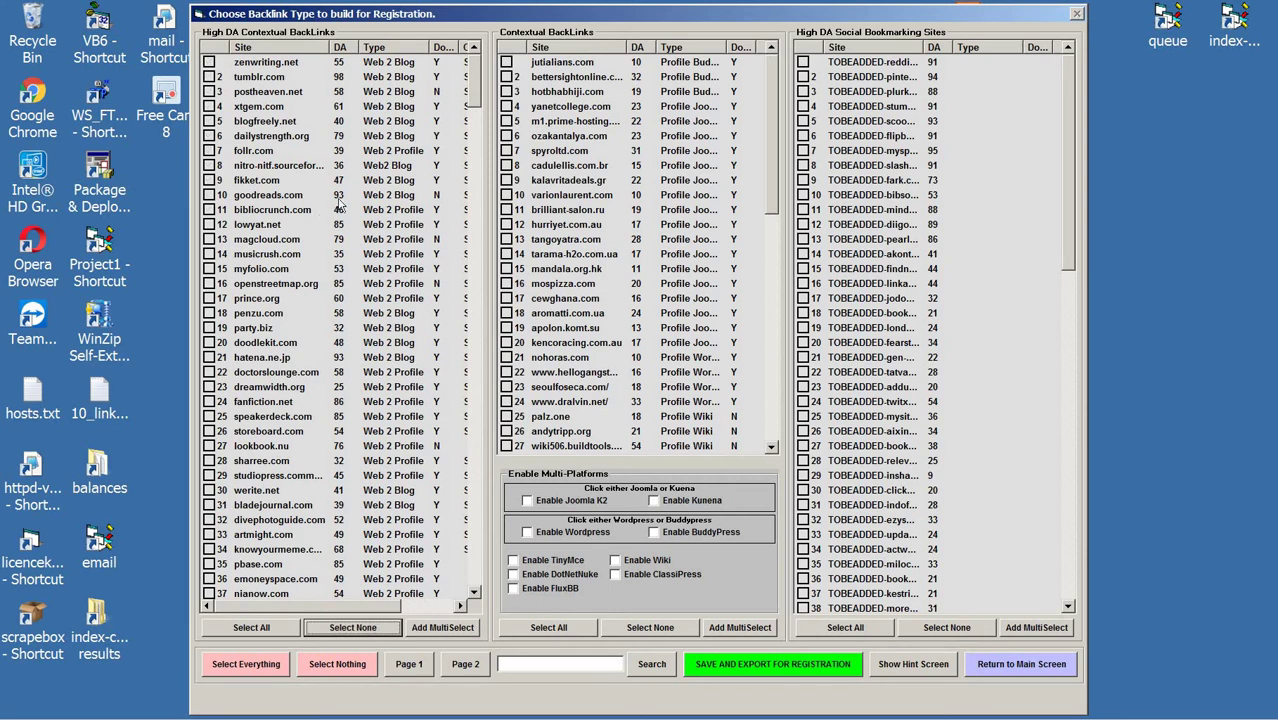
Step: Select zenwriting.net and the sites xtgem.com through bibliocrunch.com as High DA contextual platforms, and export them for registration
left_click(210, 65)
left_click(264, 225)
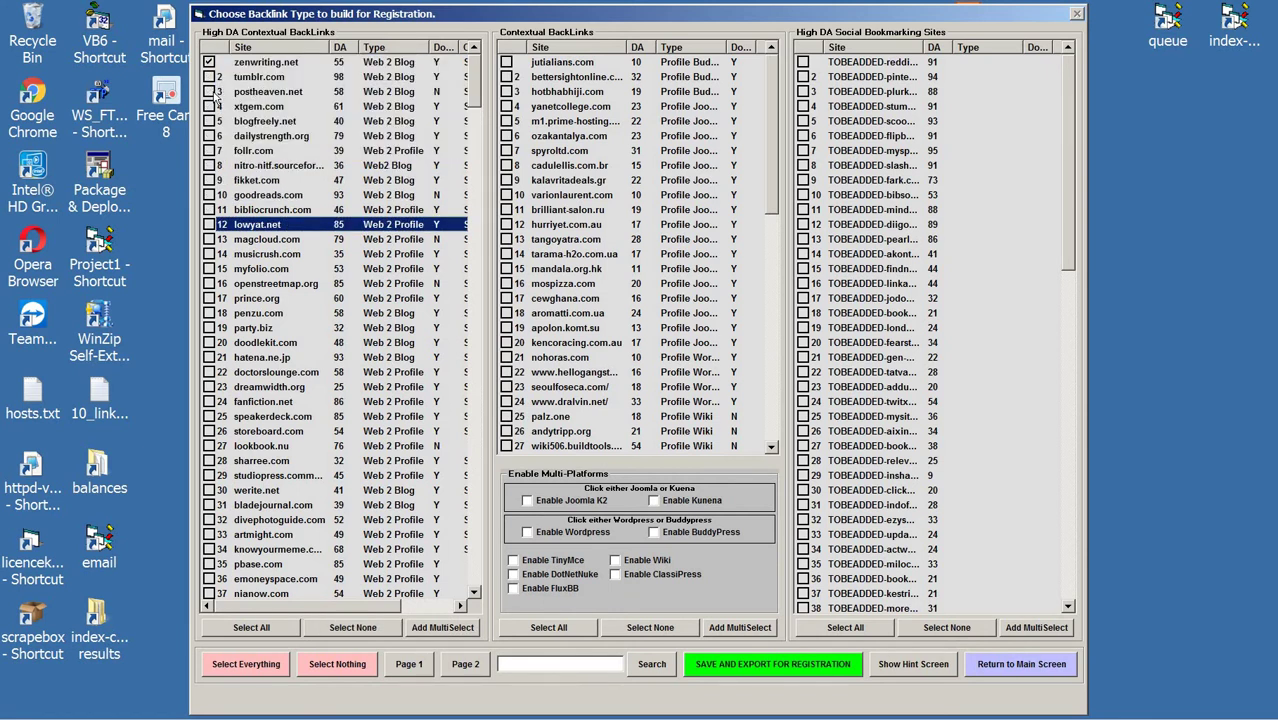
left_click(210, 92)
left_click(210, 121)
left_click(757, 664)
left_click(1021, 664)
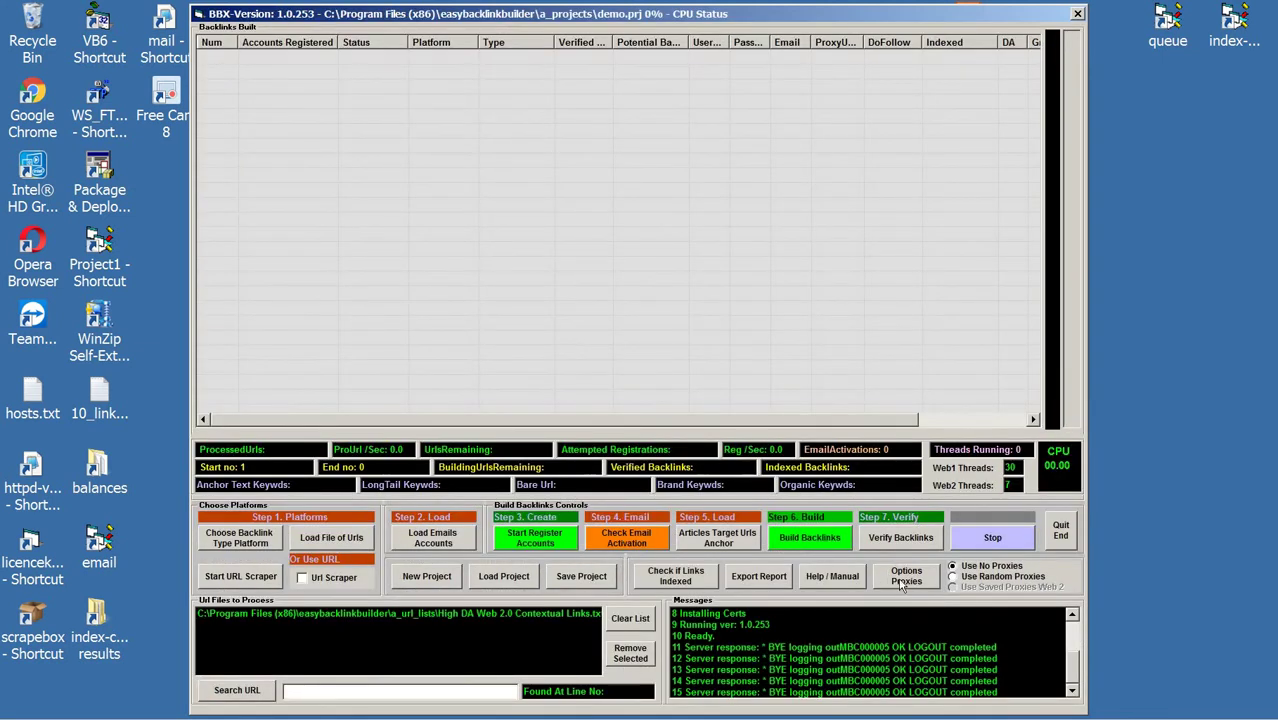
Step: Examine the 2Capcha API key and licence key fields in the options, and return to the main screen
left_click(904, 576)
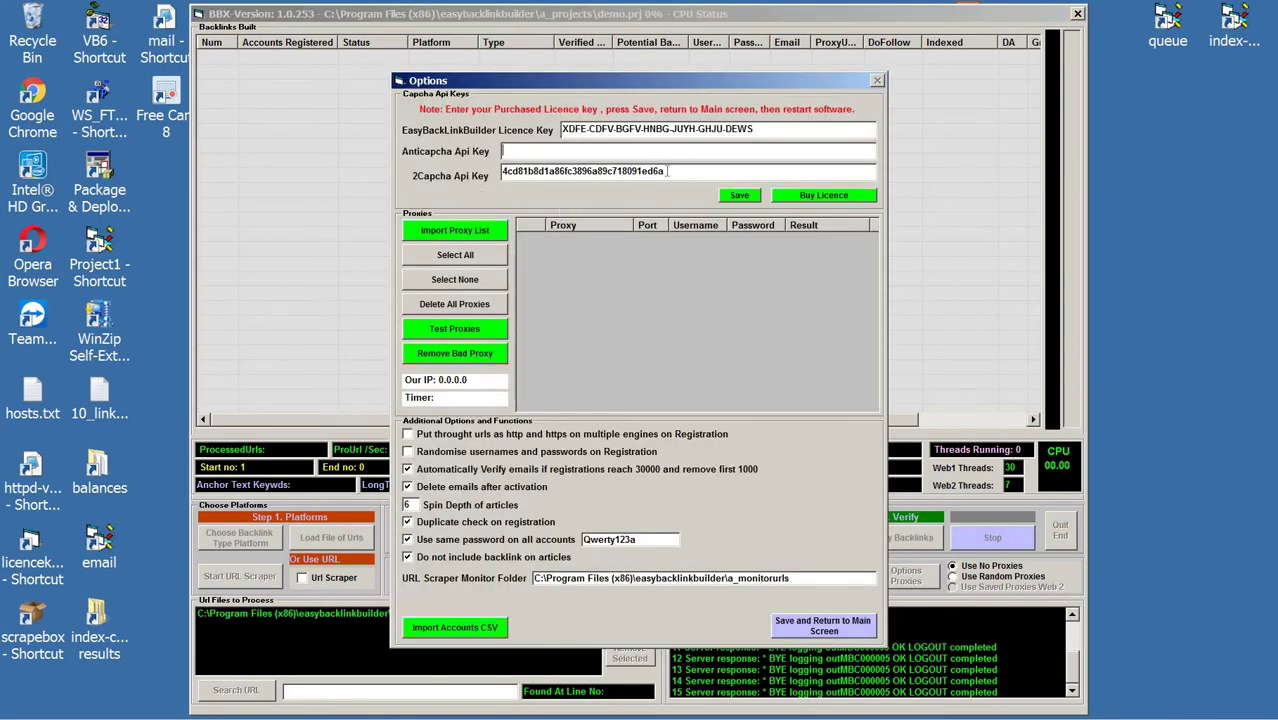
left_click_drag(668, 171, 498, 176)
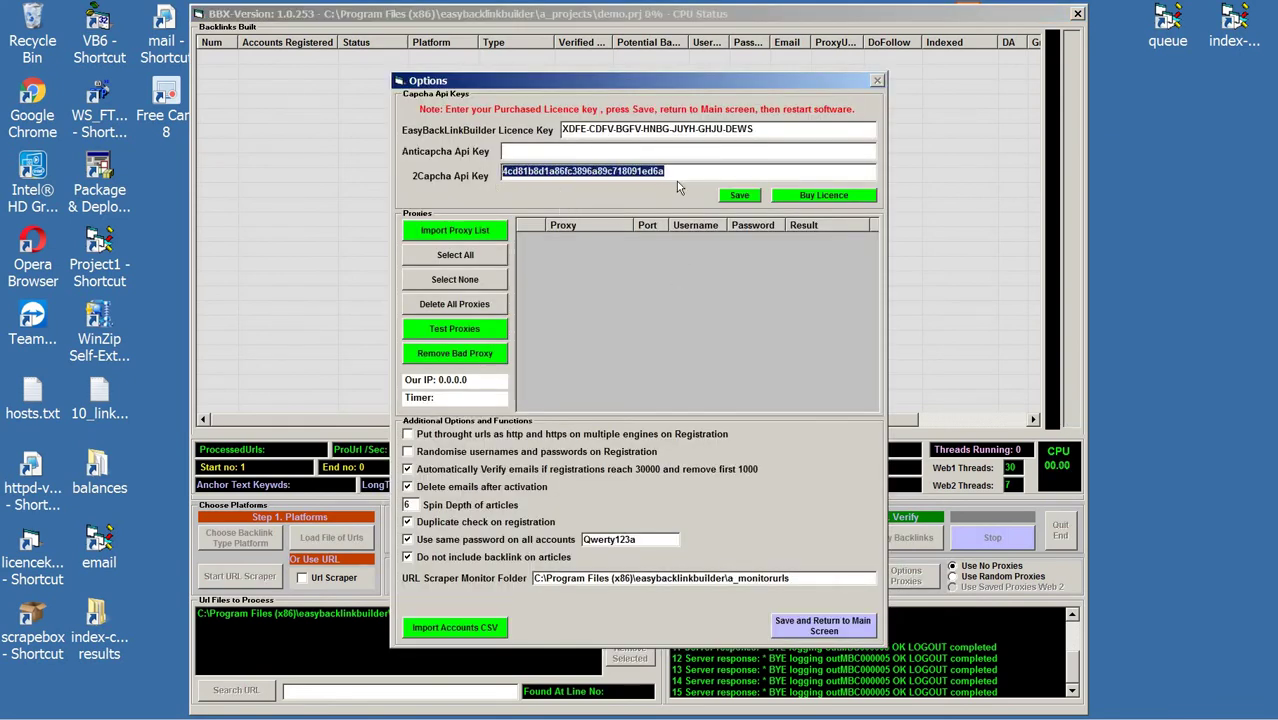
left_click_drag(719, 171, 484, 174)
left_click(636, 129)
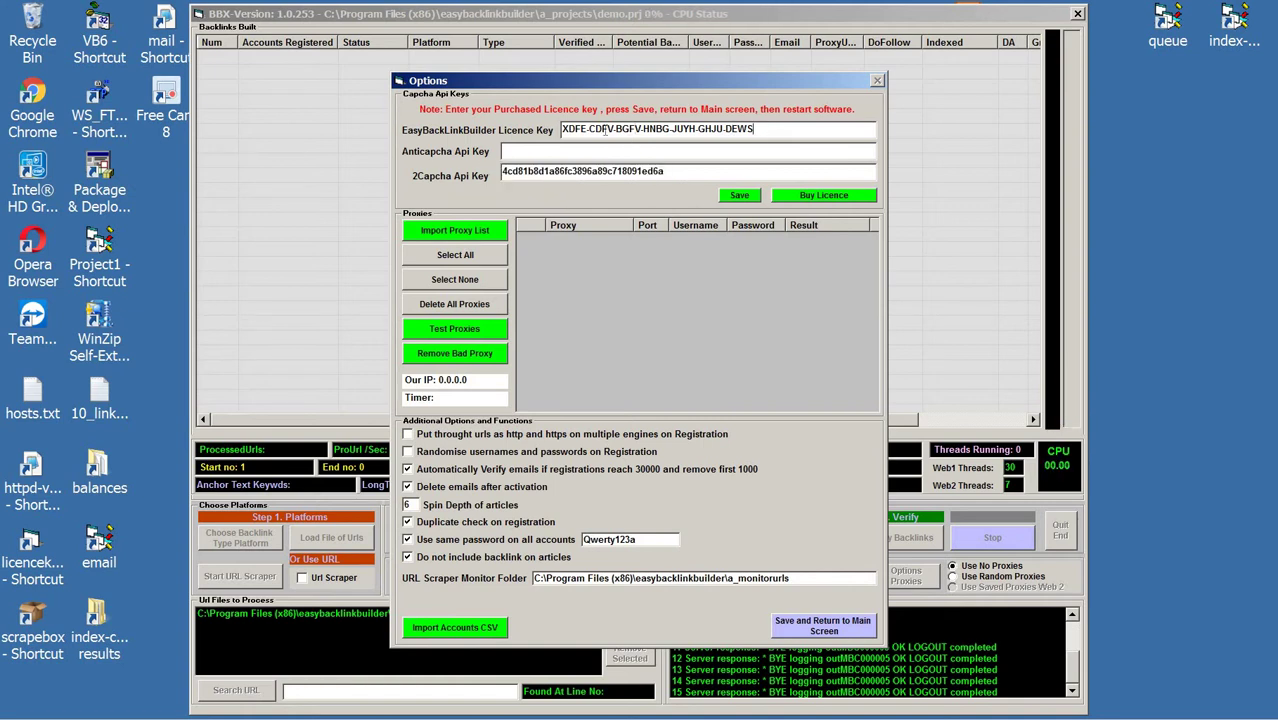
left_click_drag(755, 129, 557, 146)
left_click(770, 128)
left_click_drag(757, 129, 559, 130)
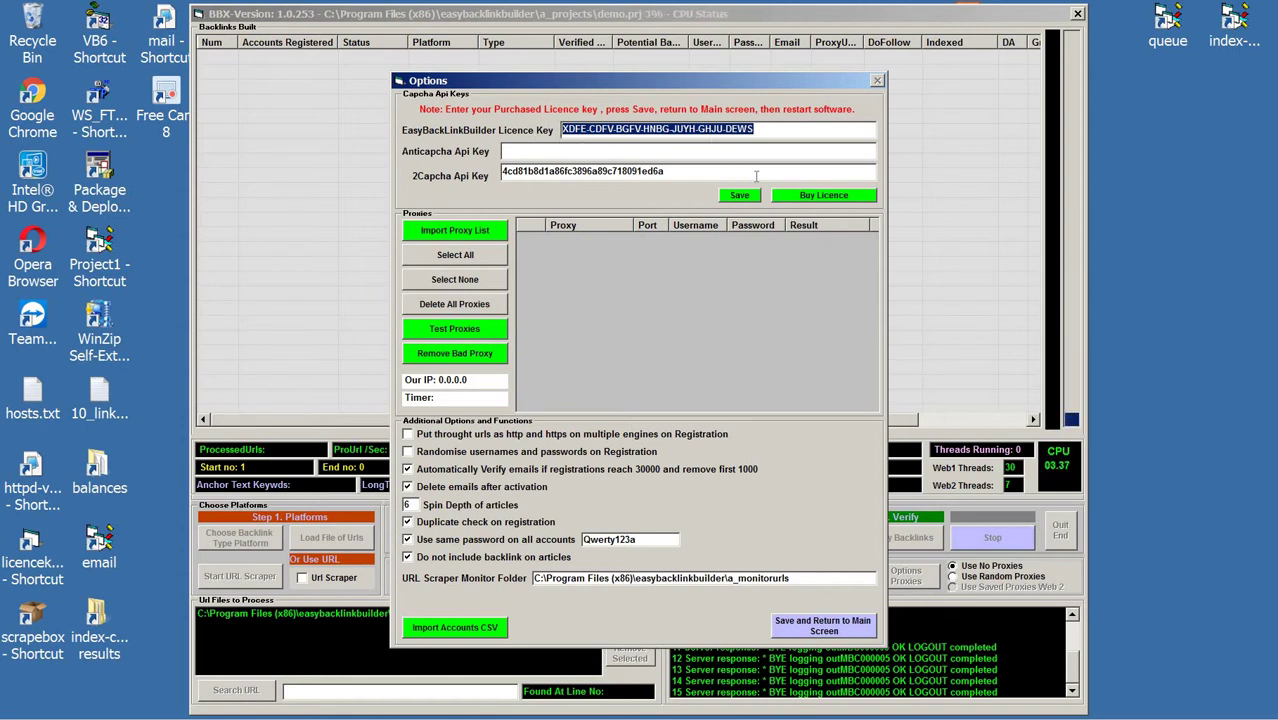
left_click(832, 620)
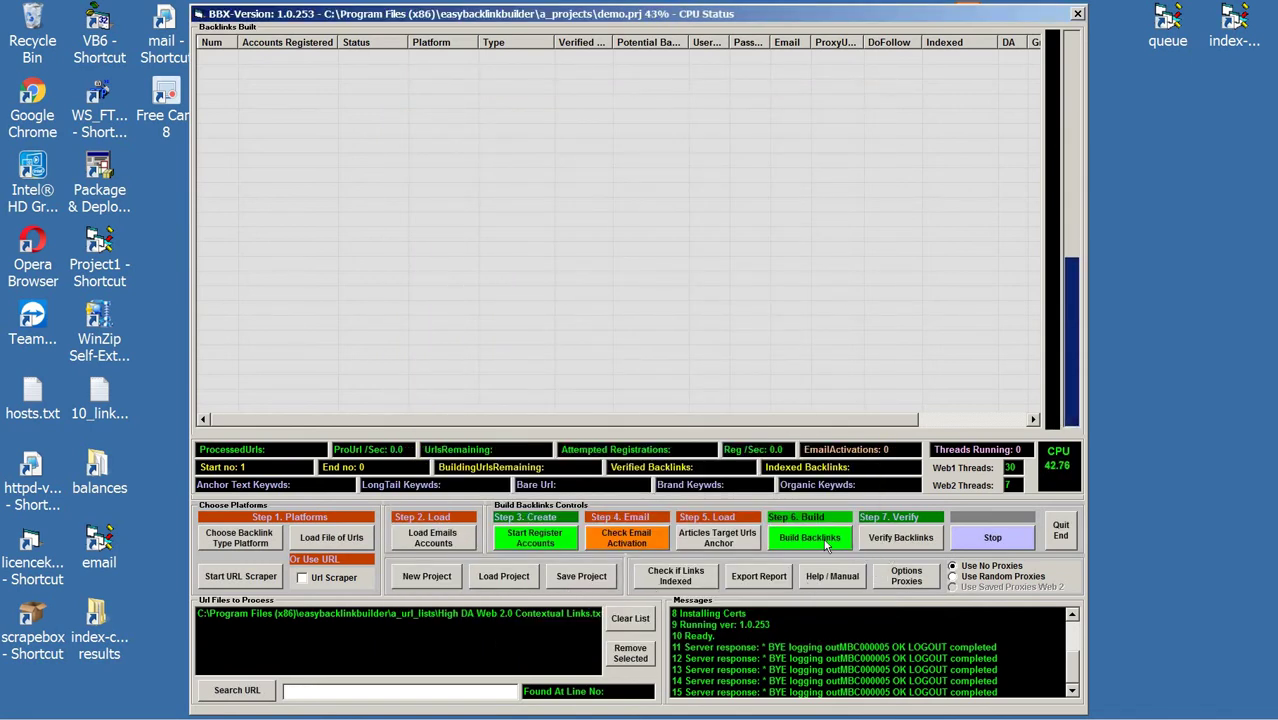
Step: Recheck the 2Capcha API key field in the options and return to the main screen
left_click(901, 578)
left_click_drag(678, 172, 531, 193)
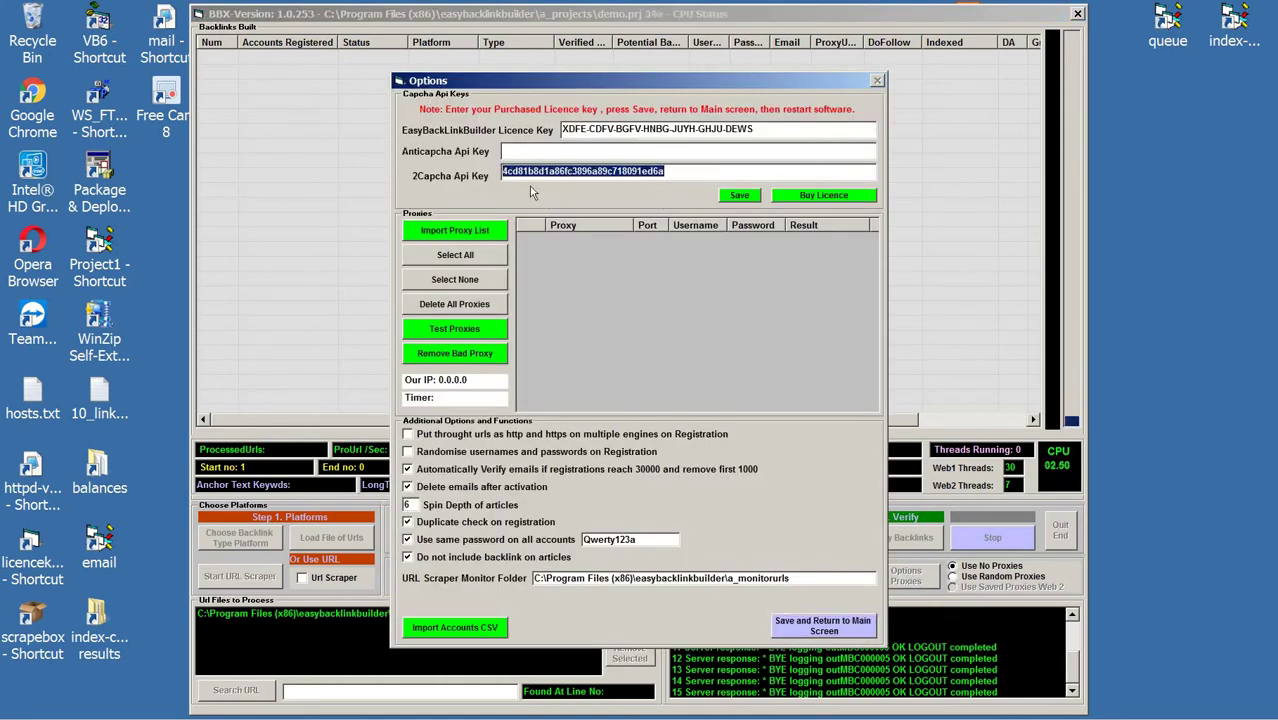
left_click(823, 626)
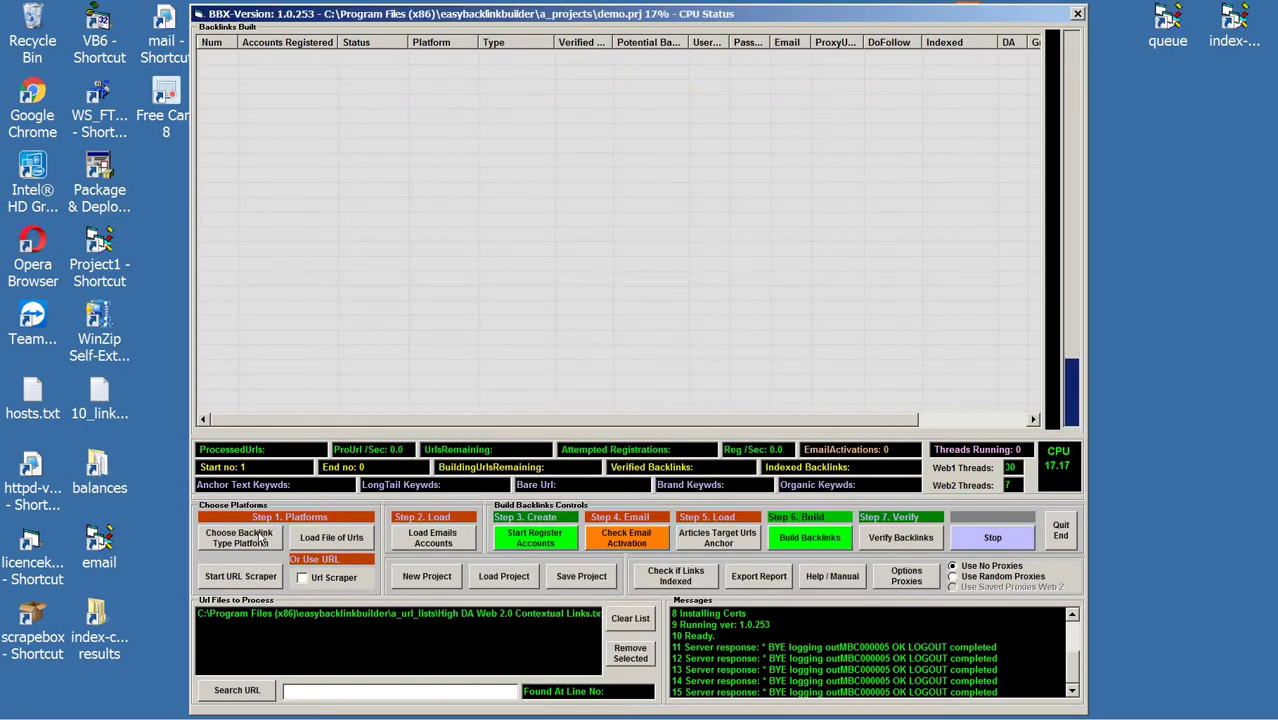
Step: Check the exported URL file and the loaded email account, and start registering the accounts
left_click(375, 613)
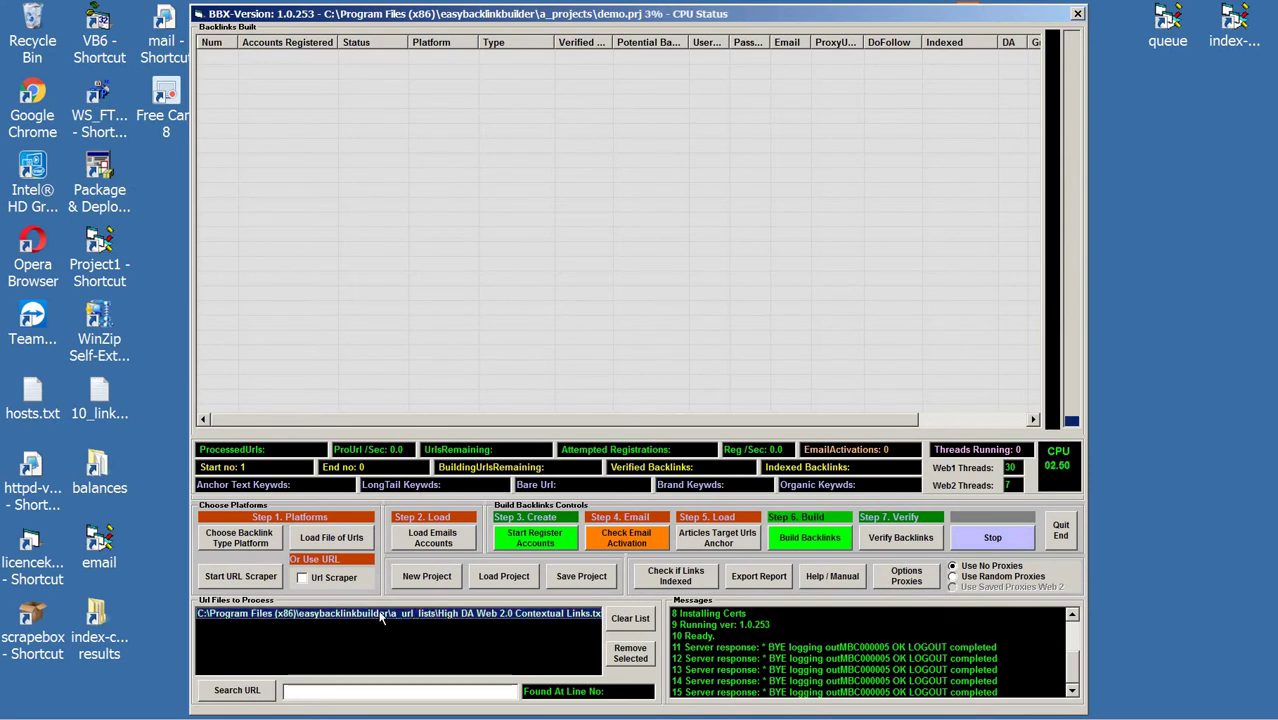
left_click(435, 541)
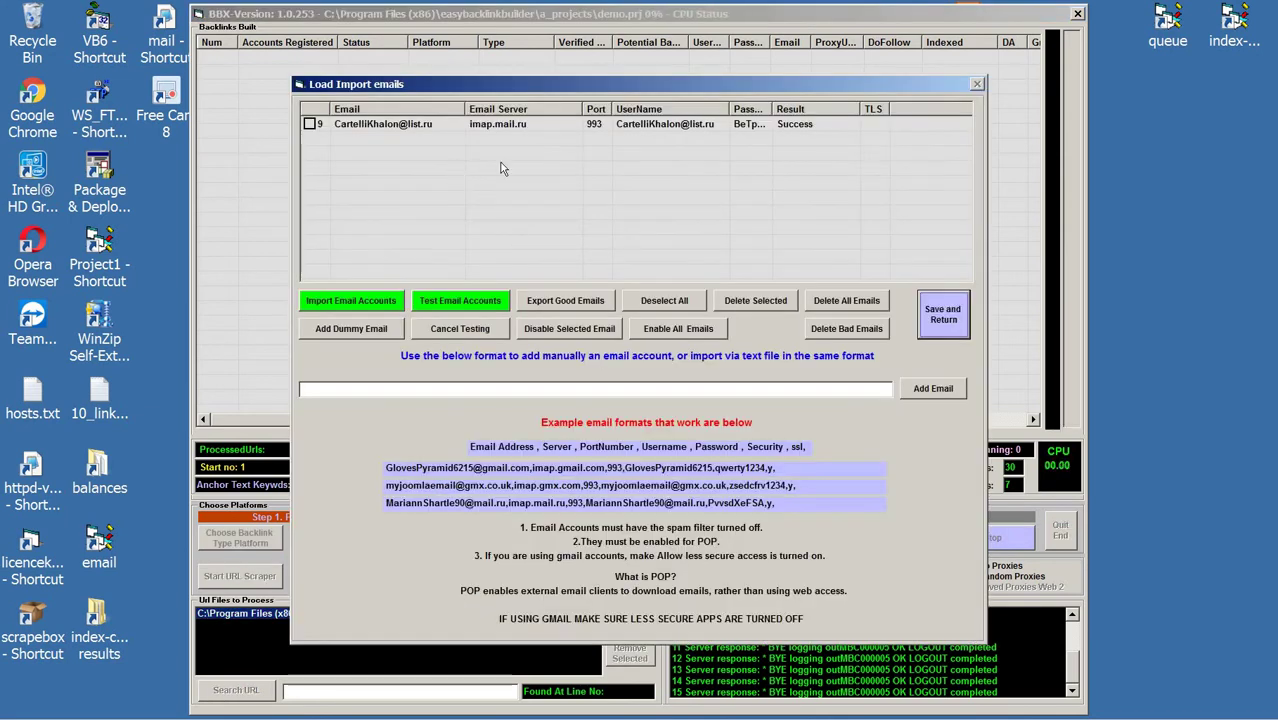
left_click(946, 308)
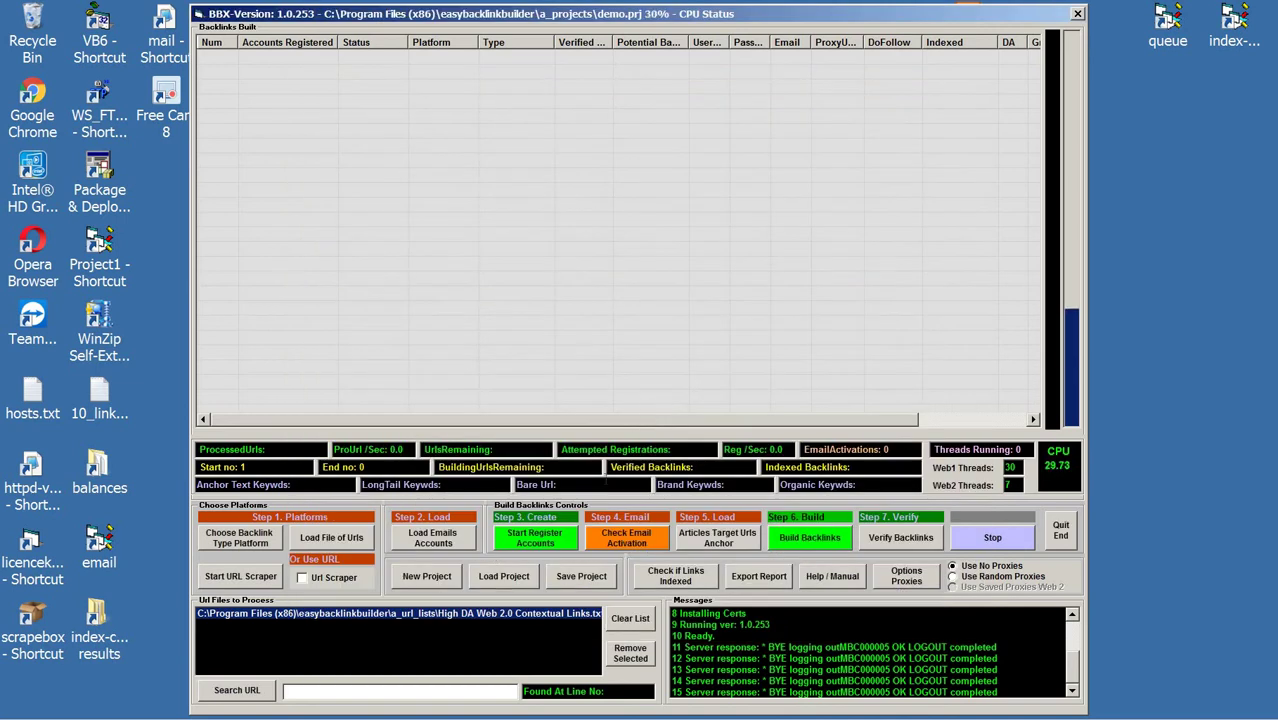
left_click(550, 538)
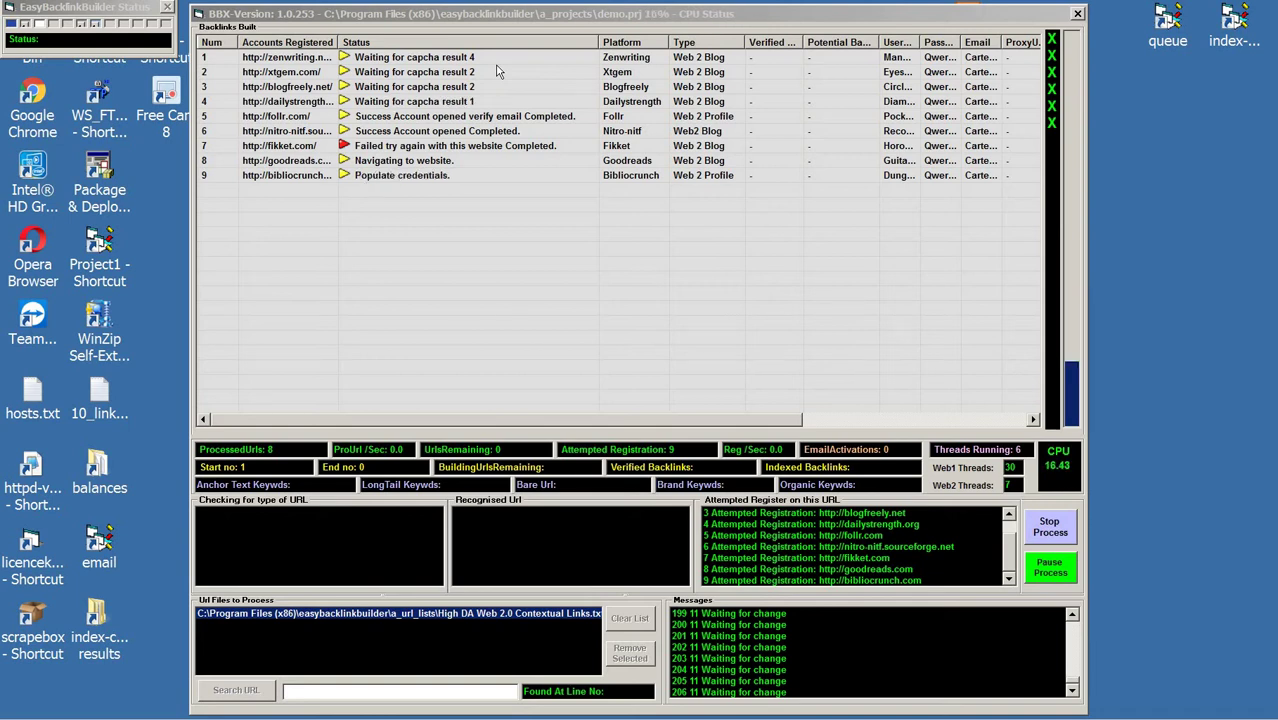
Step: Check the registration statuses of the Follr, Goodreads and Bibliocrunch accounts
left_click(571, 119)
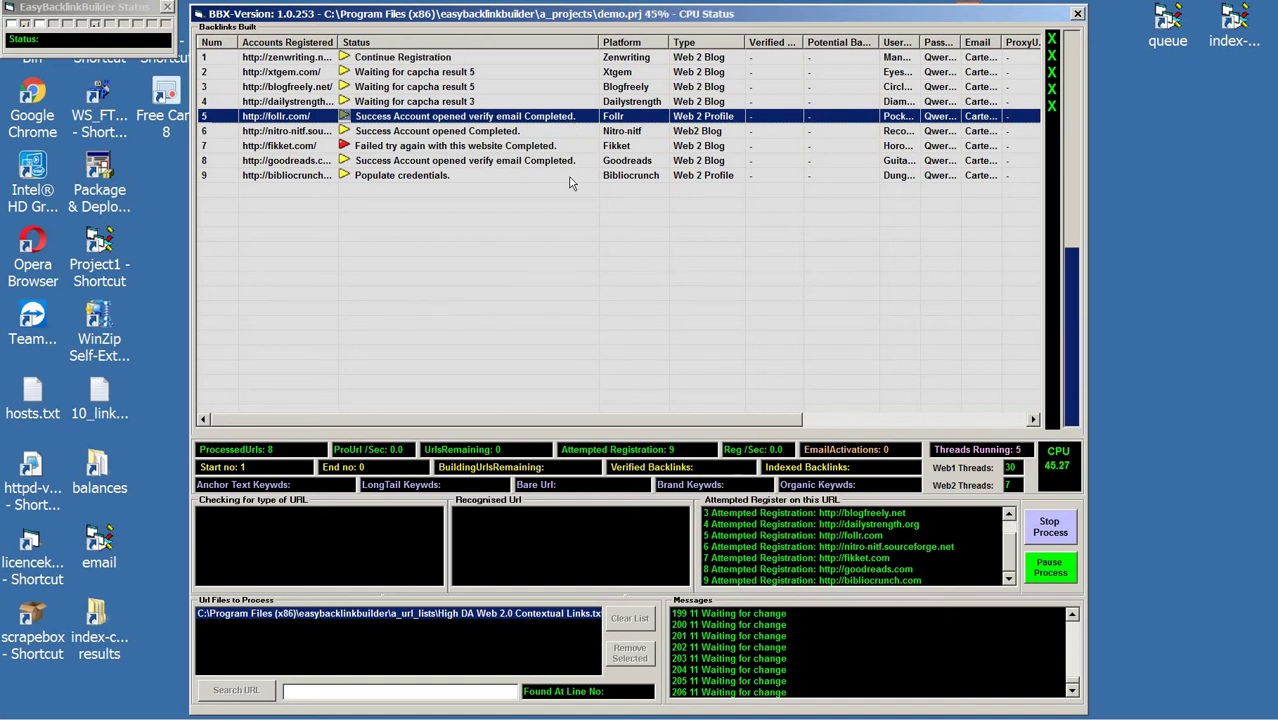
left_click(560, 161)
left_click(495, 177)
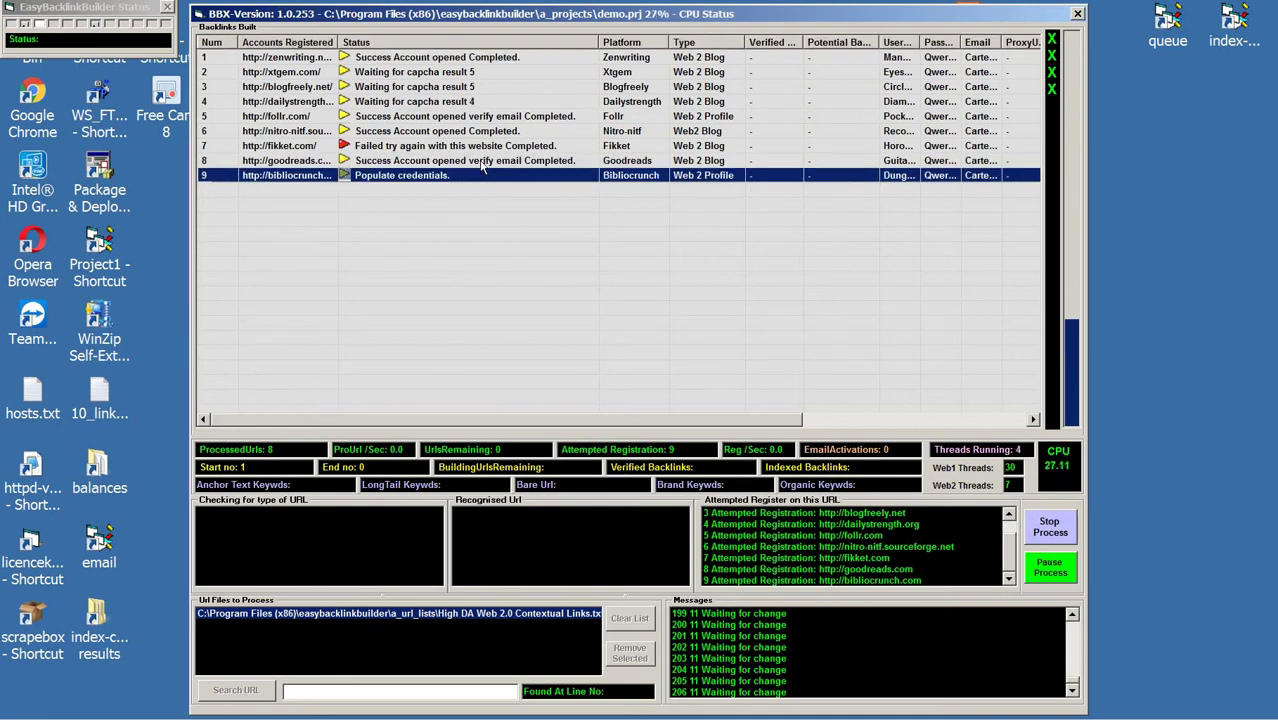
left_click(499, 161)
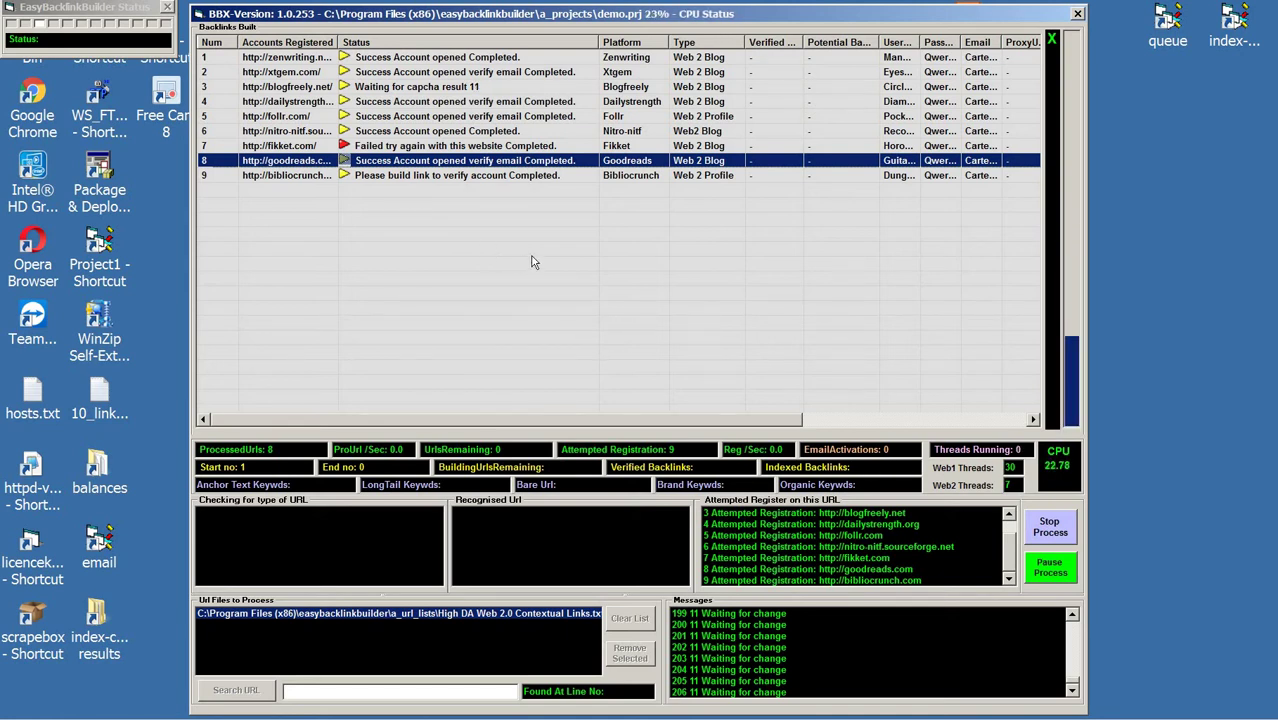
Step: Check the registration statuses of the Bibliocrunch, Blogfreely and Dailystrength accounts while the registration runs
left_click(386, 178)
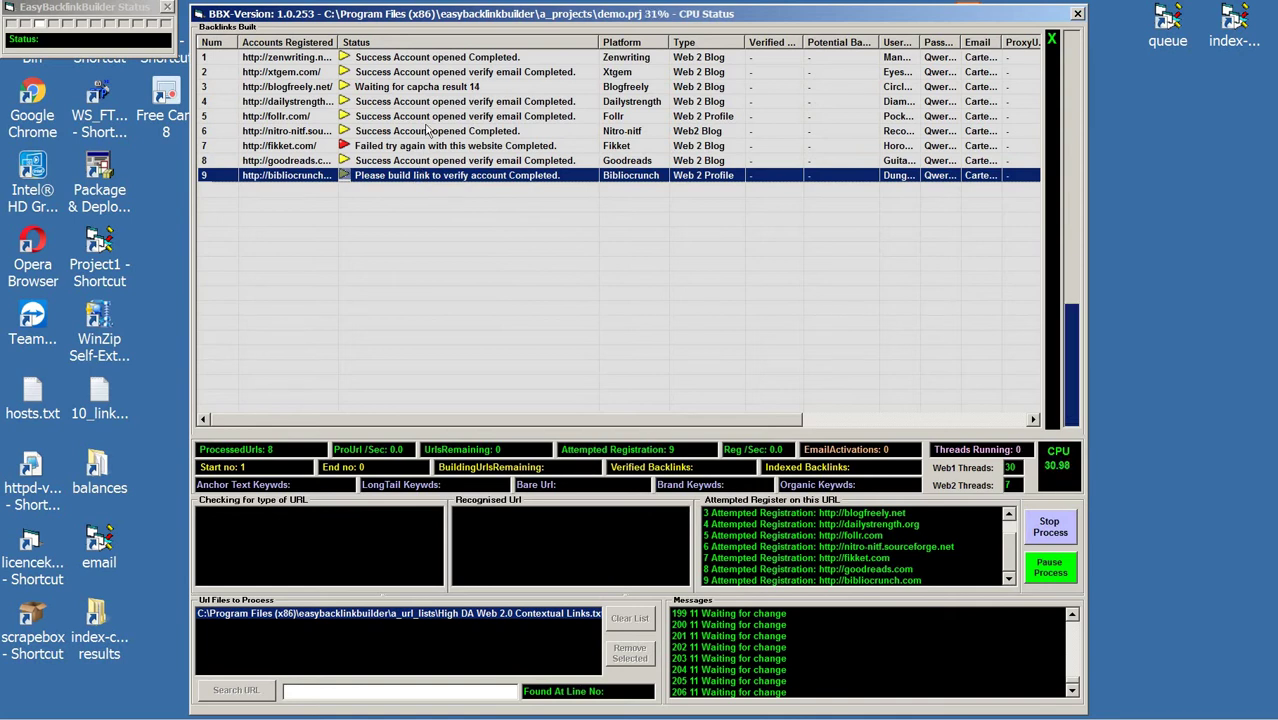
left_click(355, 89)
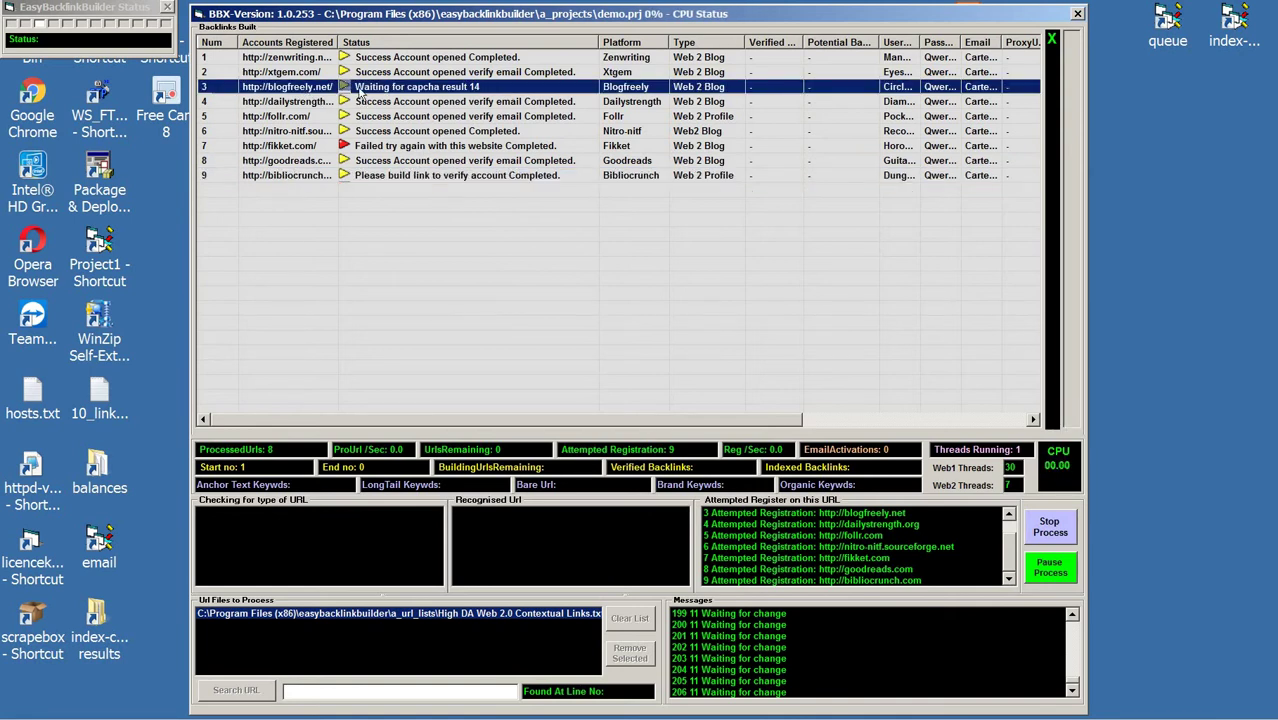
left_click(487, 77)
left_click(485, 90)
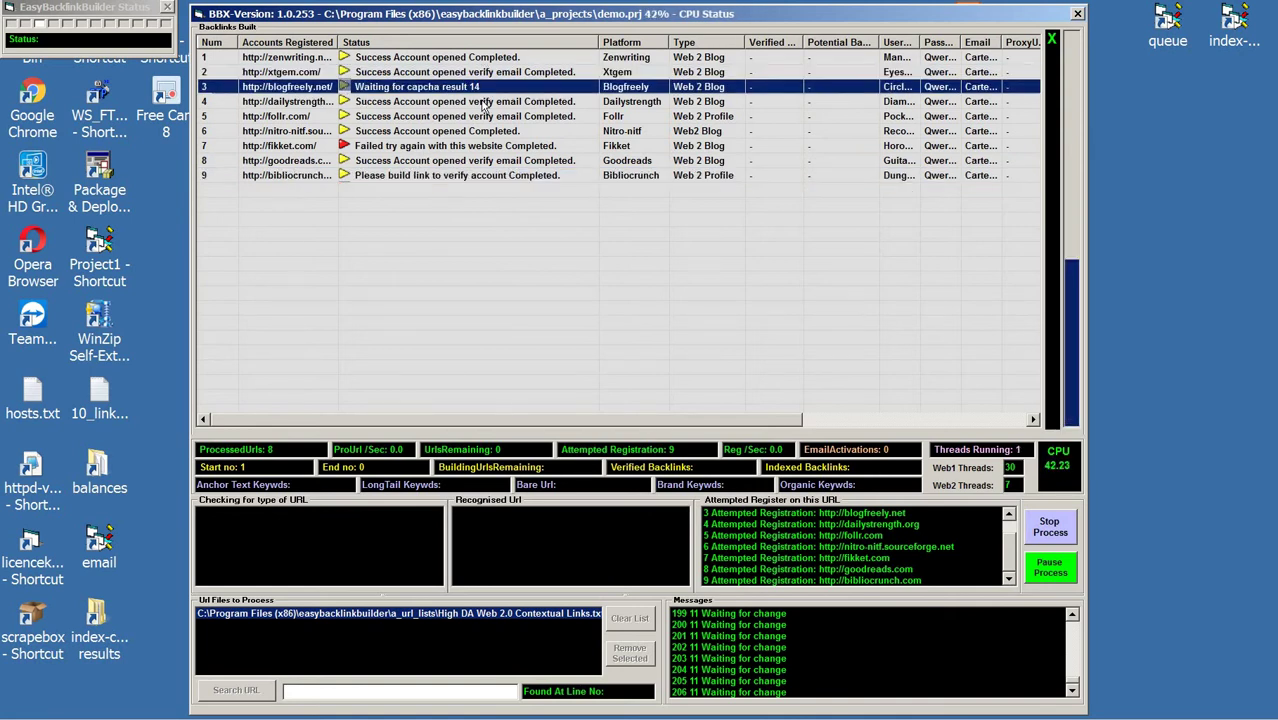
left_click(482, 102)
left_click(496, 88)
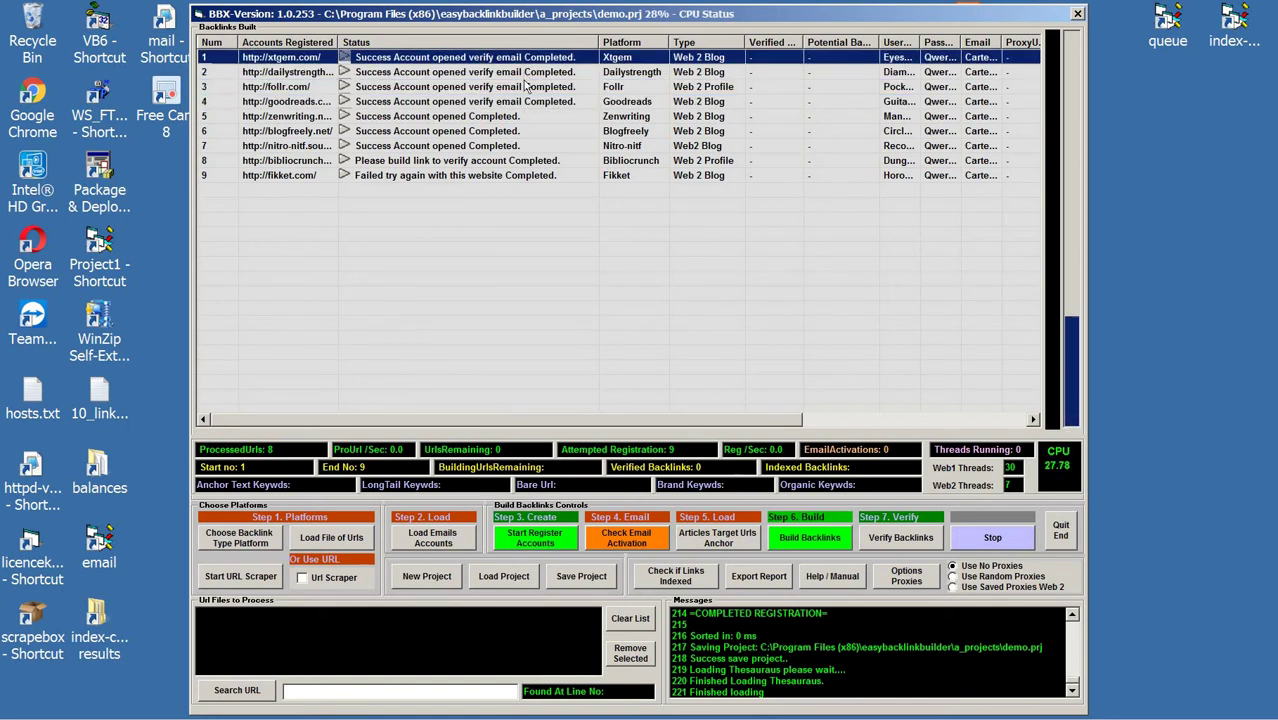
Step: Run the email activation check for the registered accounts and return to the main screen
left_click(619, 541)
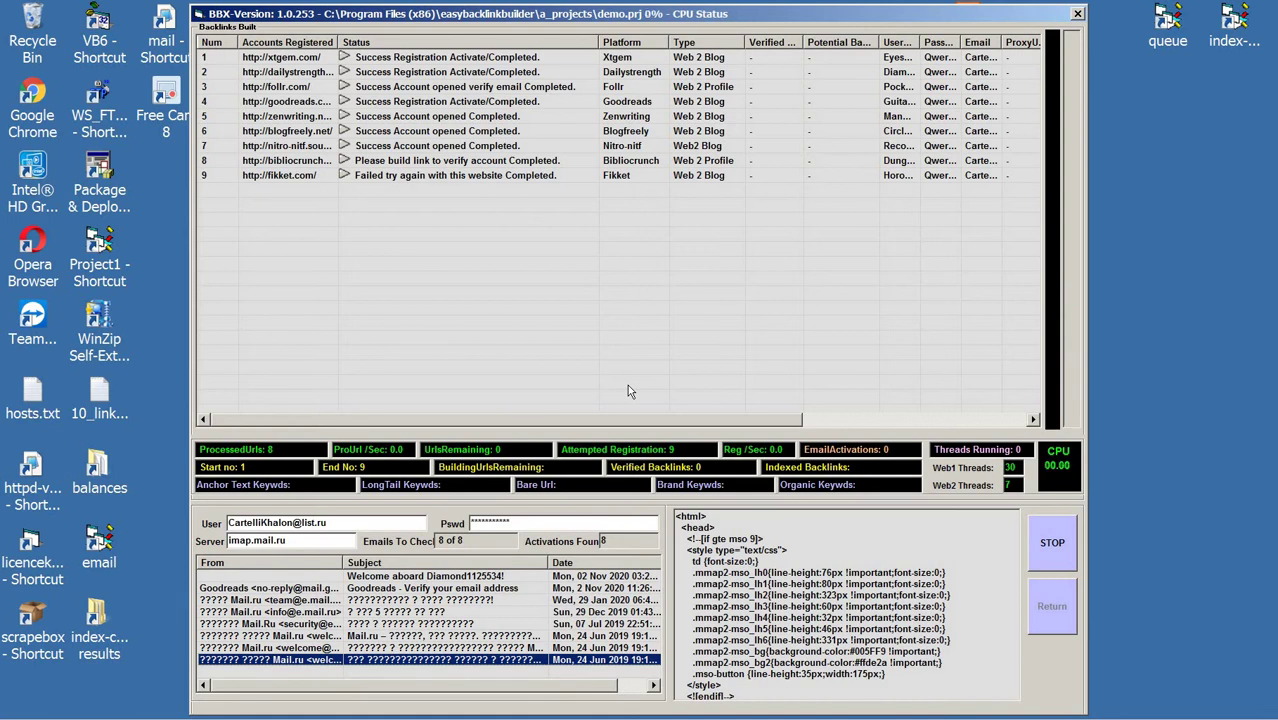
left_click(718, 411)
left_click(1051, 606)
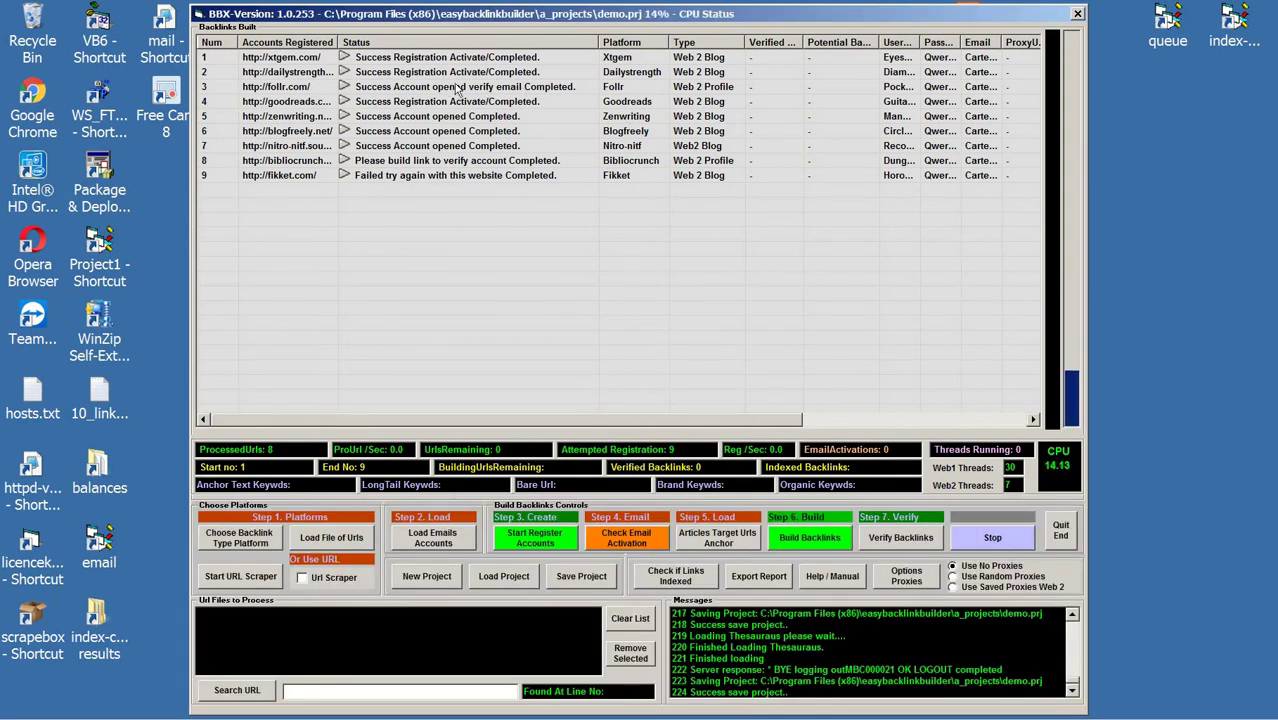
Step: Examine the activation statuses of the Xtgem, Dailystrength, Follr, Goodreads and Zenwriting accounts
left_click(477, 60)
left_click(485, 75)
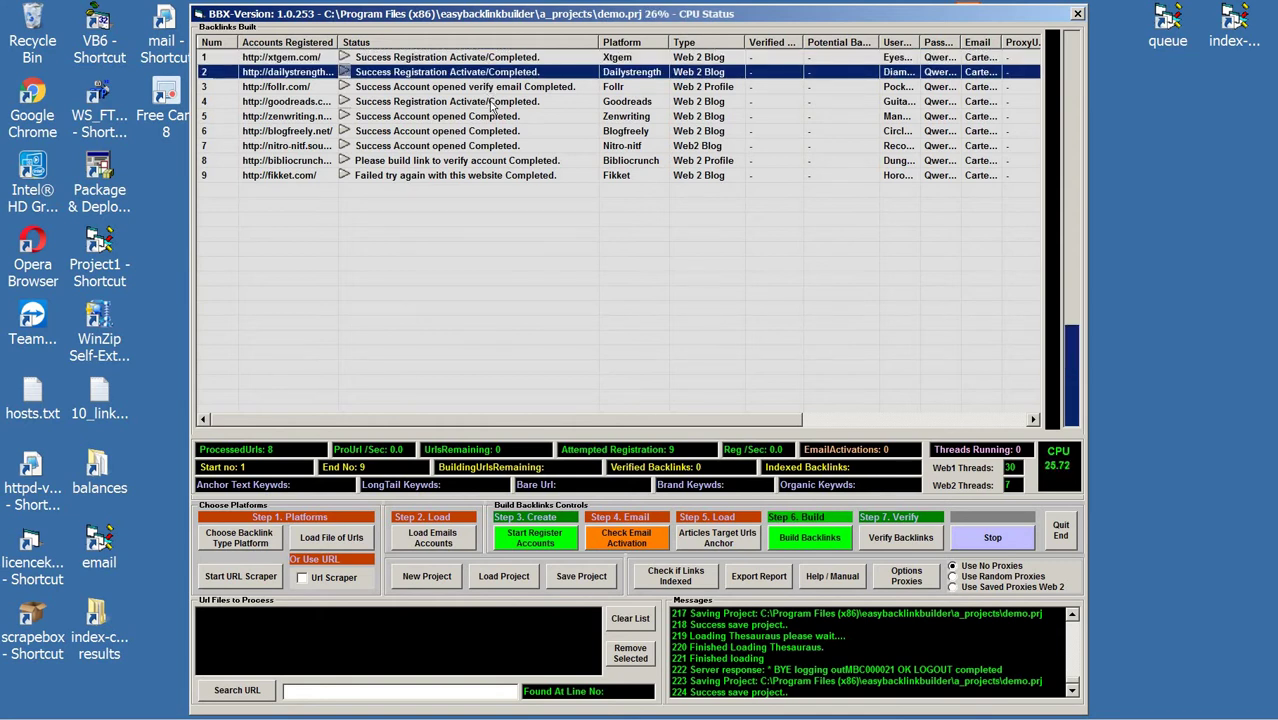
left_click(491, 103)
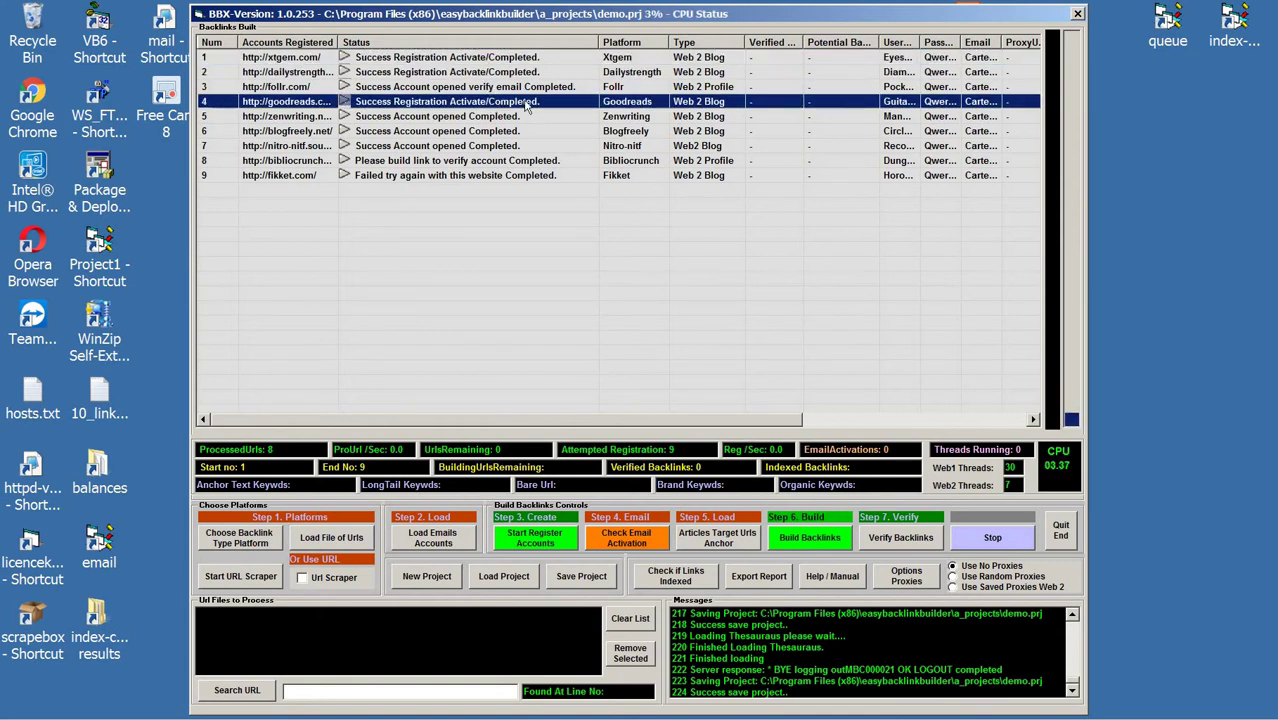
left_click(527, 89)
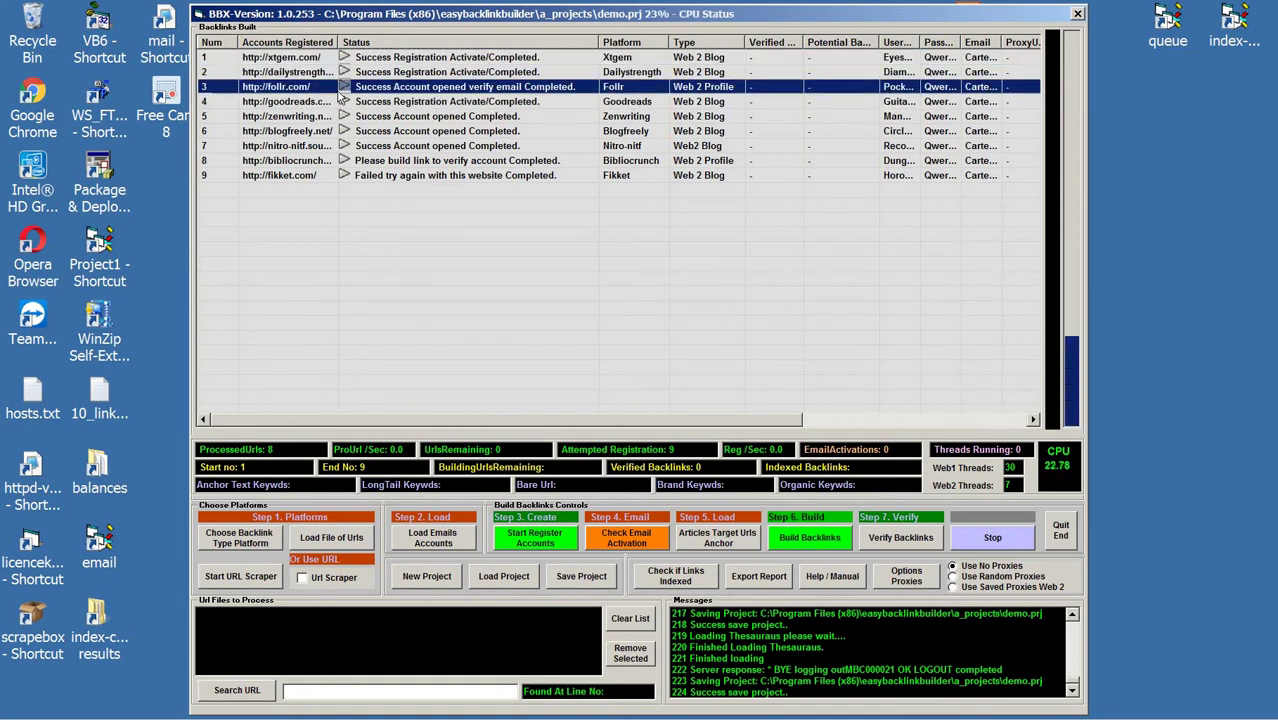
left_click(464, 102)
left_click(470, 75)
left_click(479, 63)
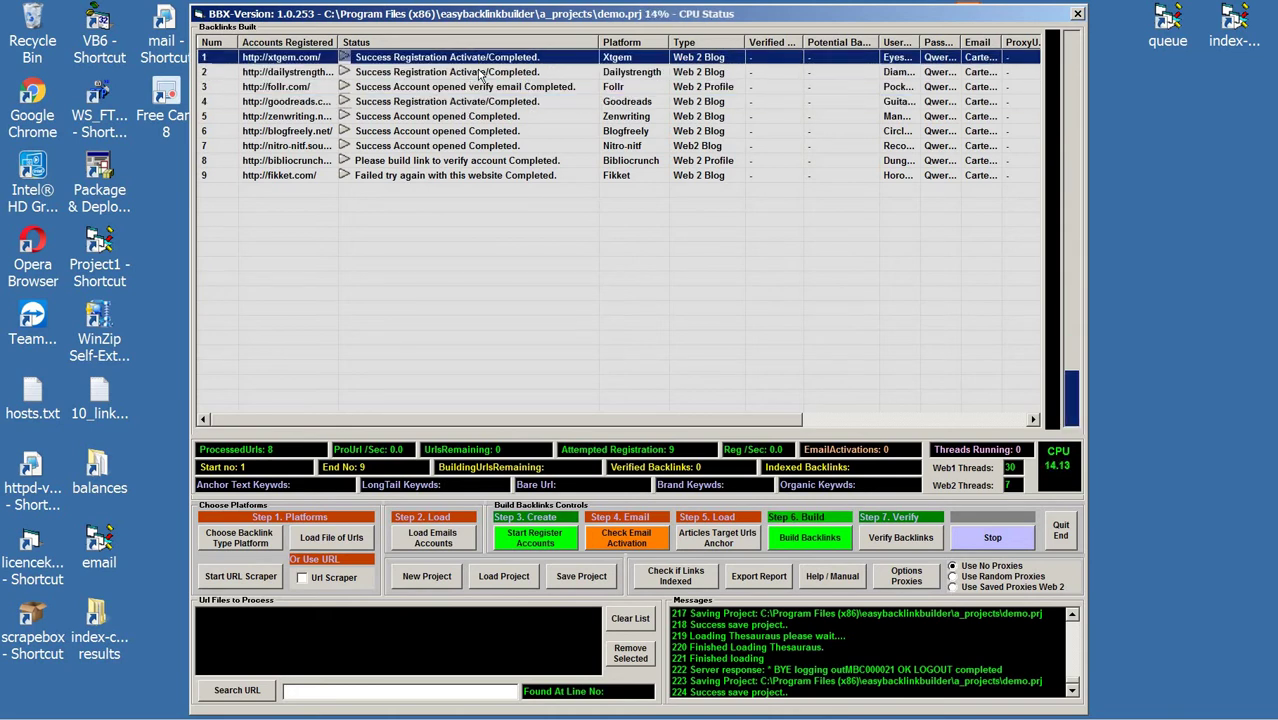
left_click(484, 73)
left_click(488, 103)
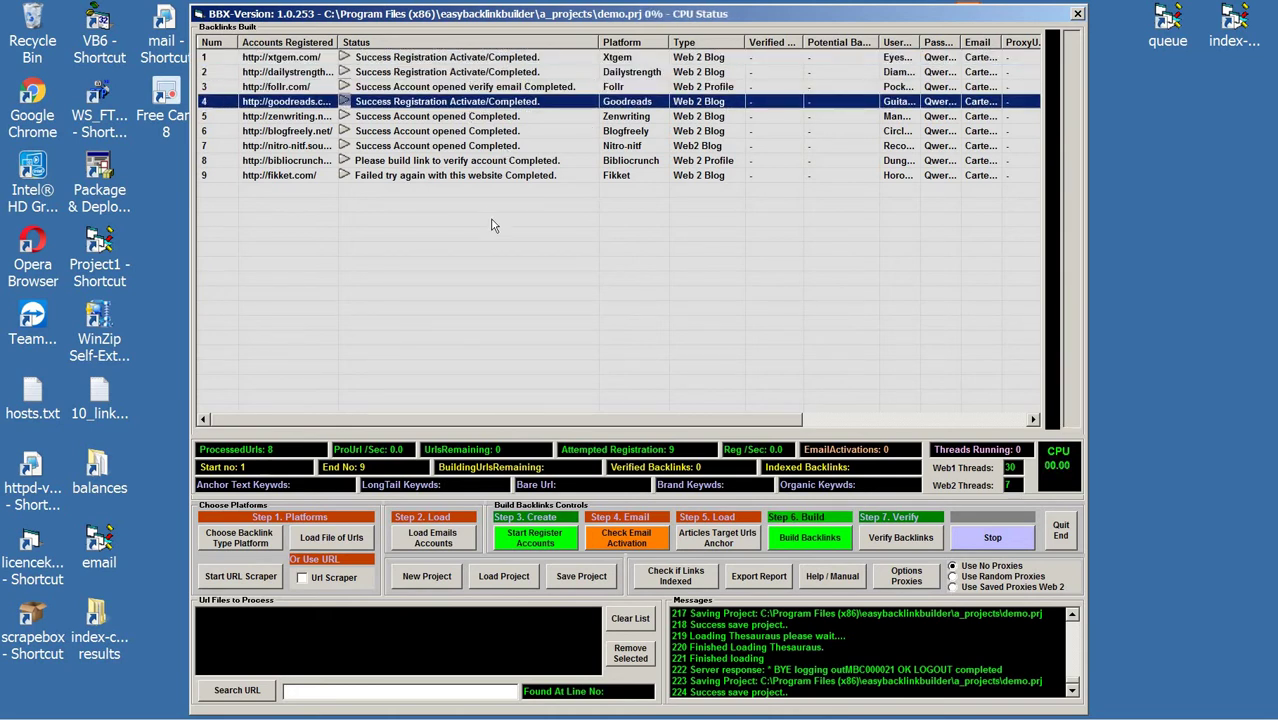
left_click(532, 60)
left_click(531, 74)
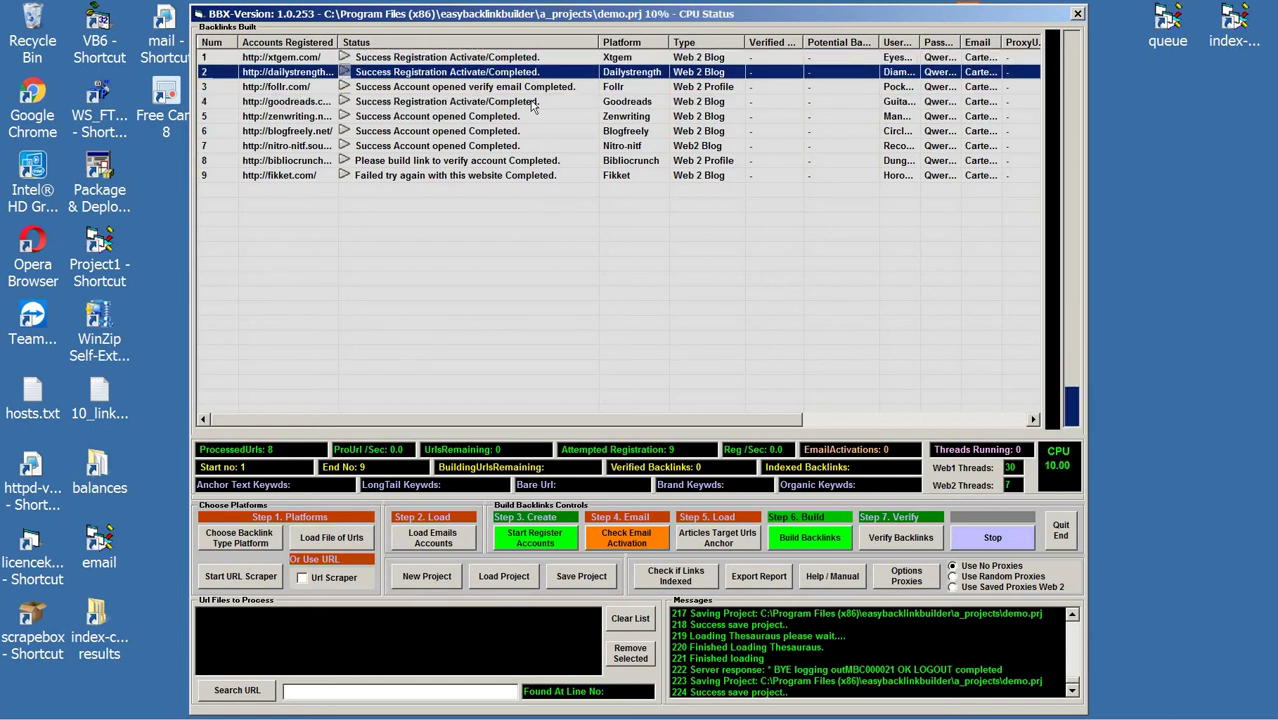
left_click(531, 103)
left_click(528, 113)
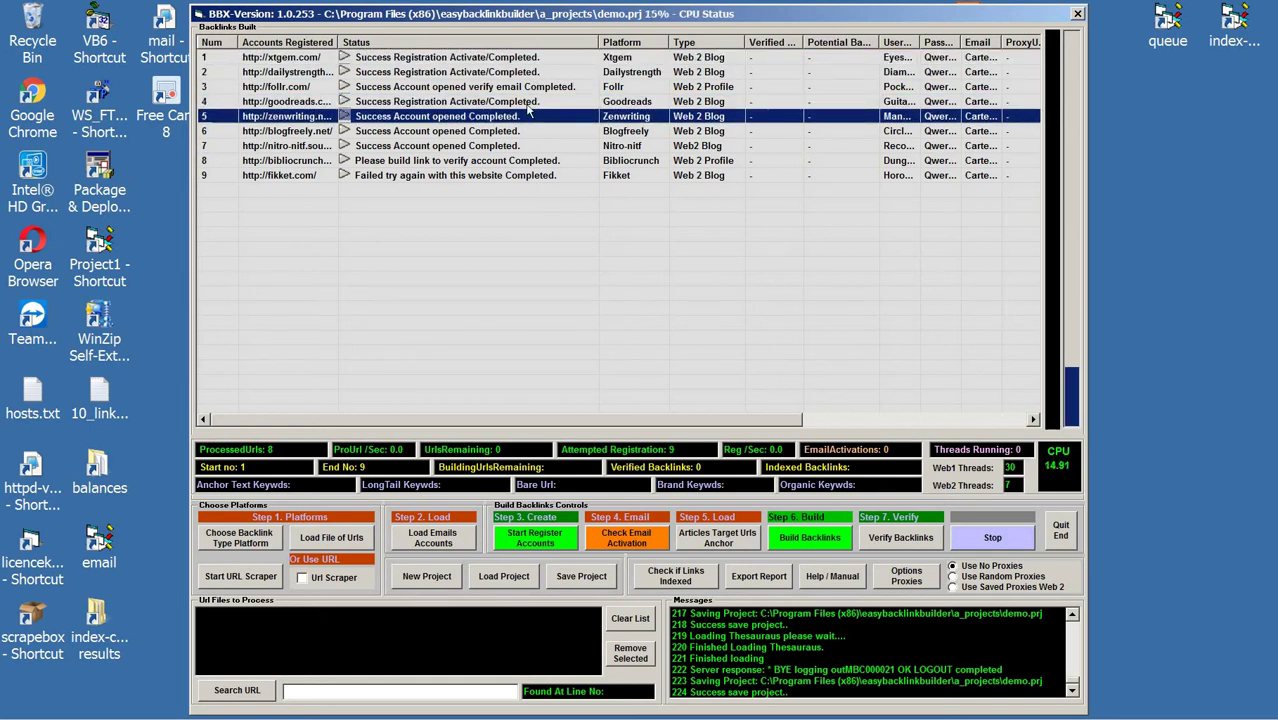
left_click(528, 105)
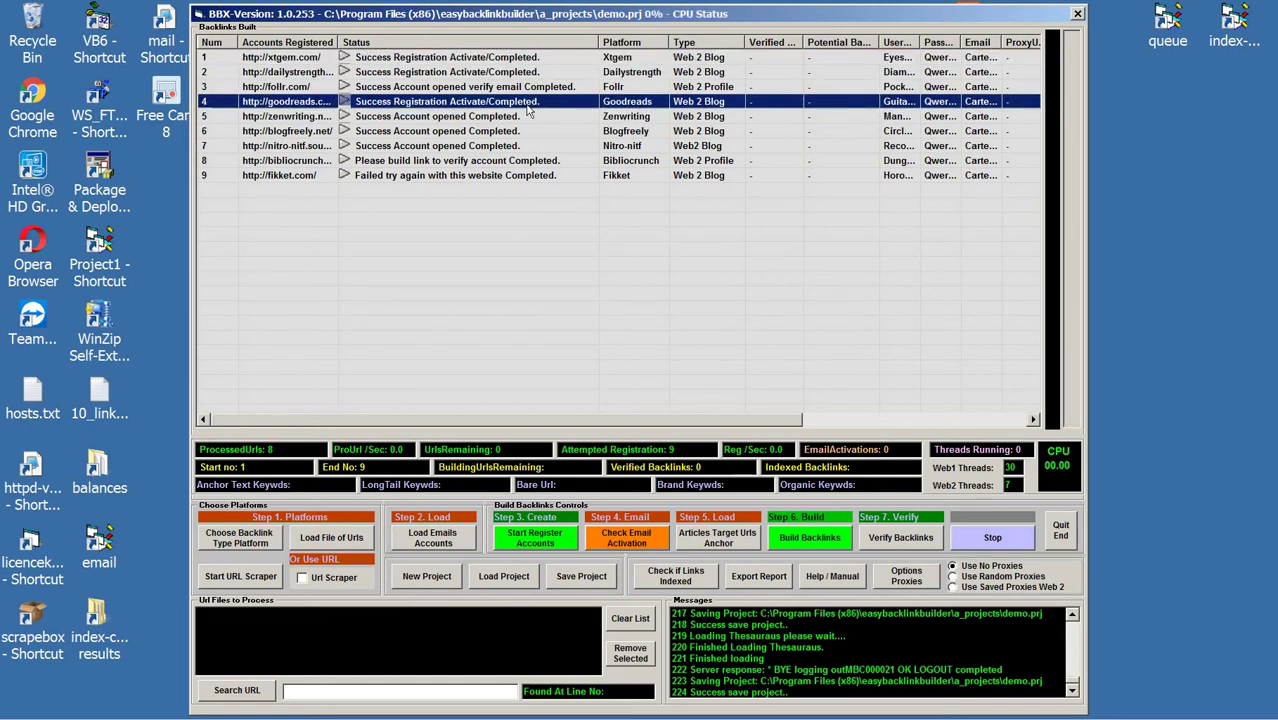
Step: Save the project under the new file name demo-1.prj
left_click(582, 577)
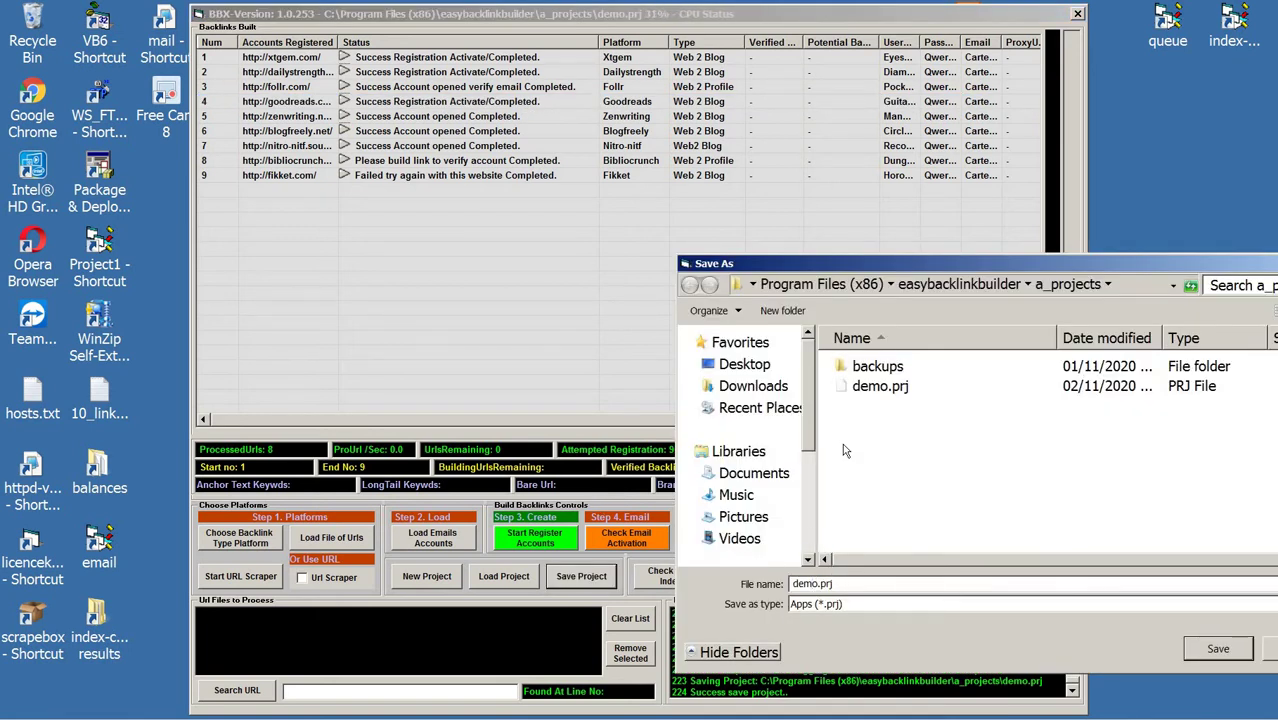
type("-1")
key("Return")
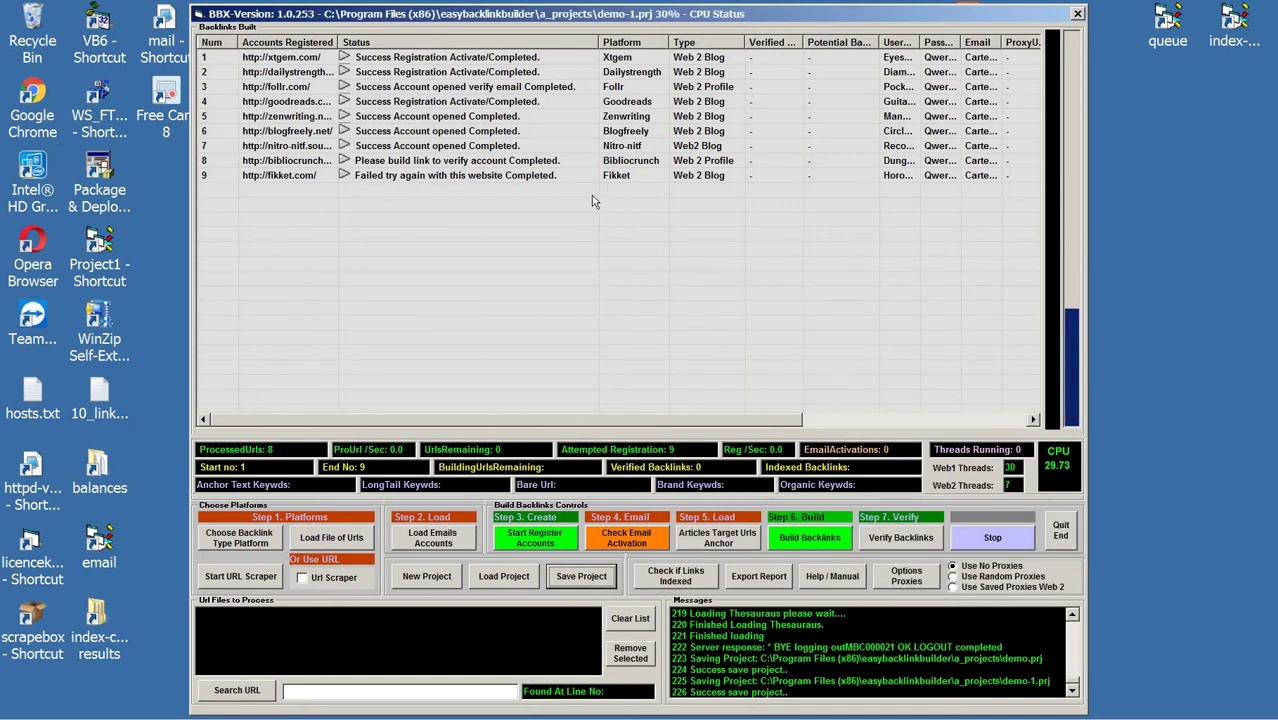
left_click(556, 101)
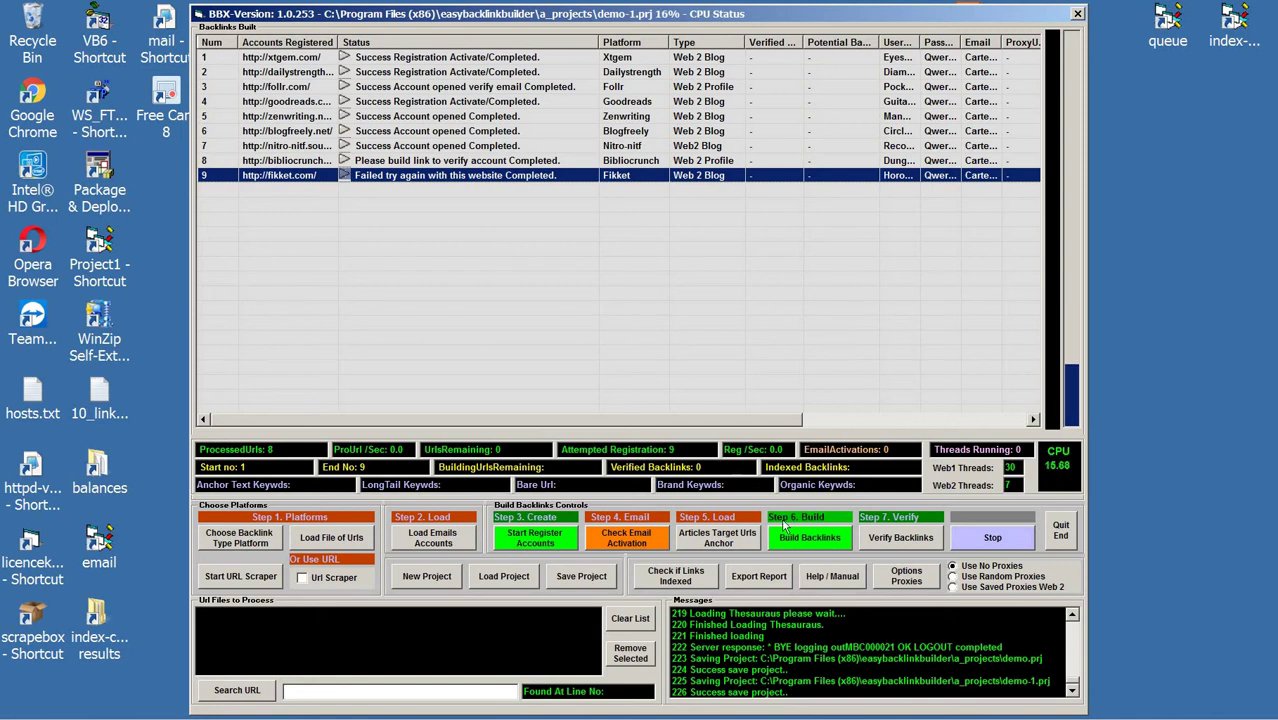
Step: Set both the random image keyword and the ezinearticles.com search keyword to "phones" in the article import settings
left_click(731, 540)
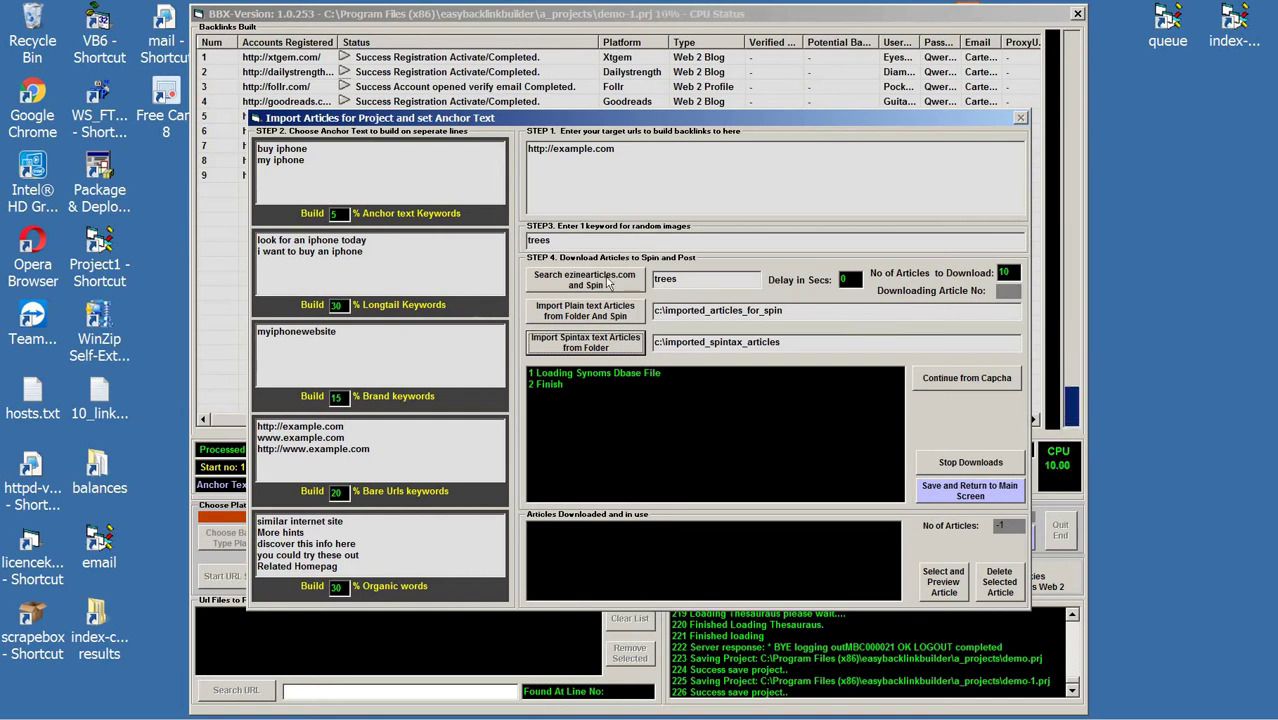
double_click(573, 241)
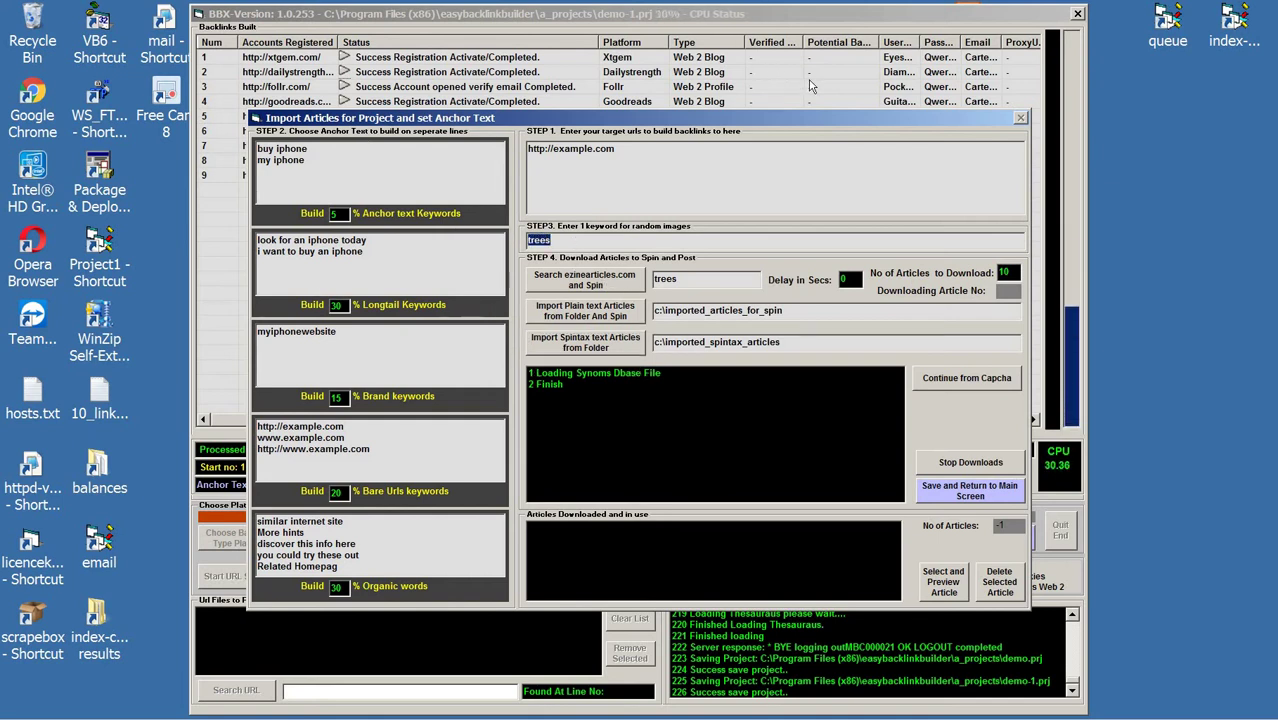
type("pho")
type("nes")
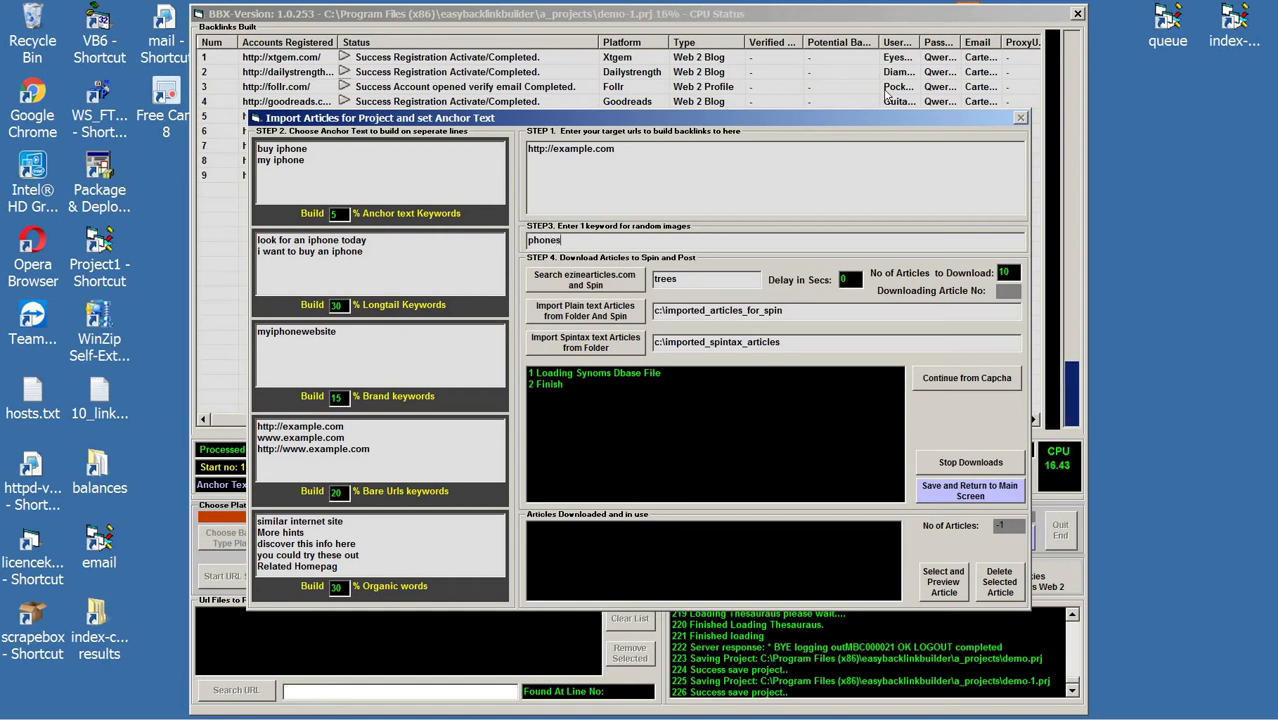
key("Tab")
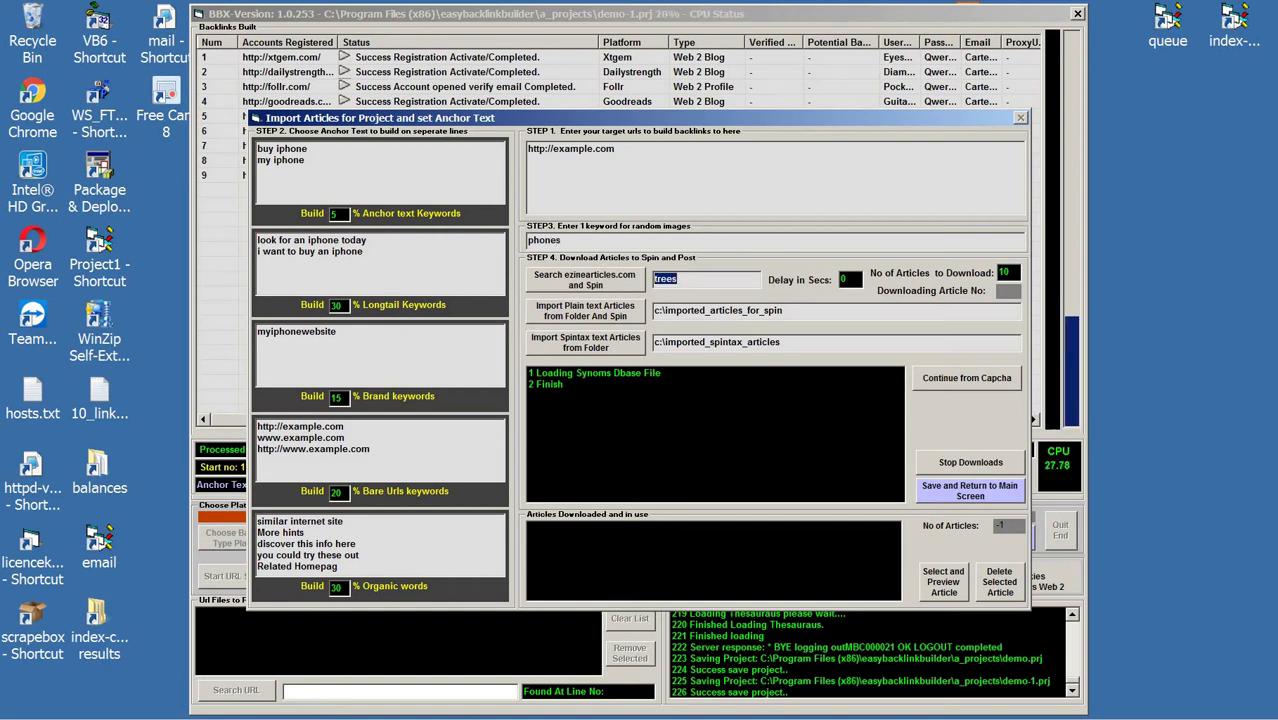
type("phones")
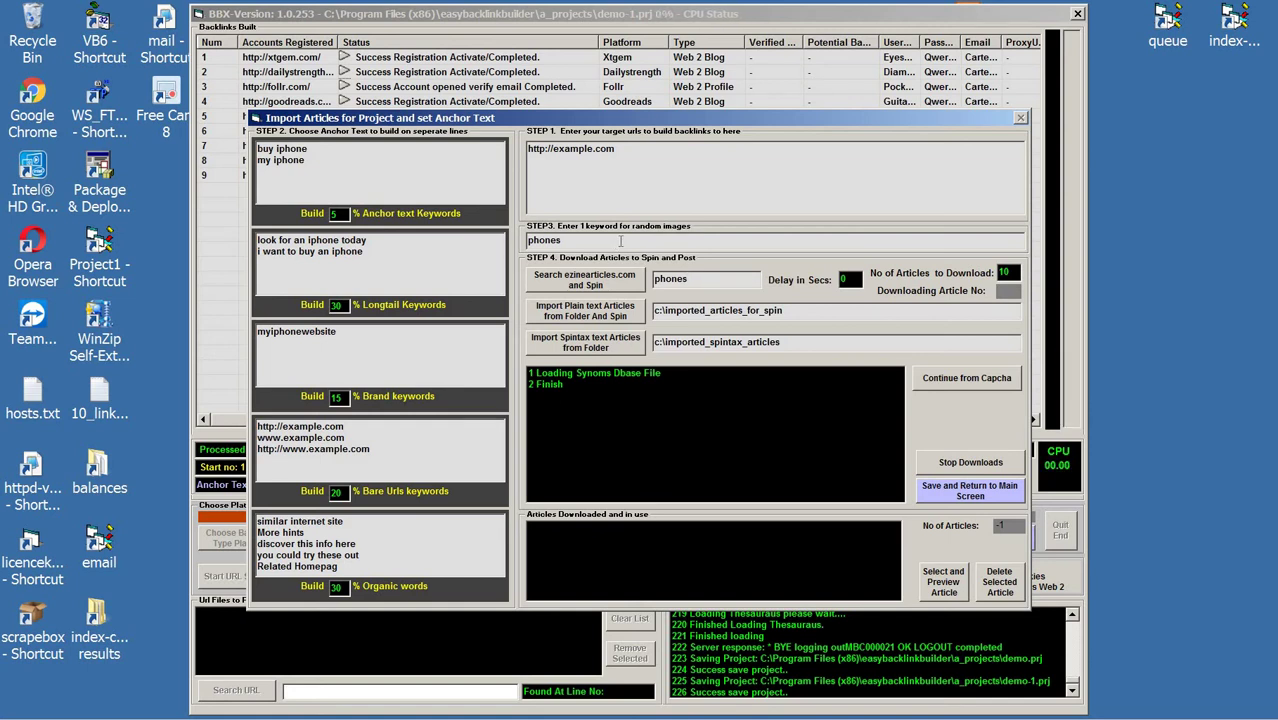
Step: Download and spin 10 ezinearticles.com articles for the keyword "phones", and save the article settings
double_click(588, 241)
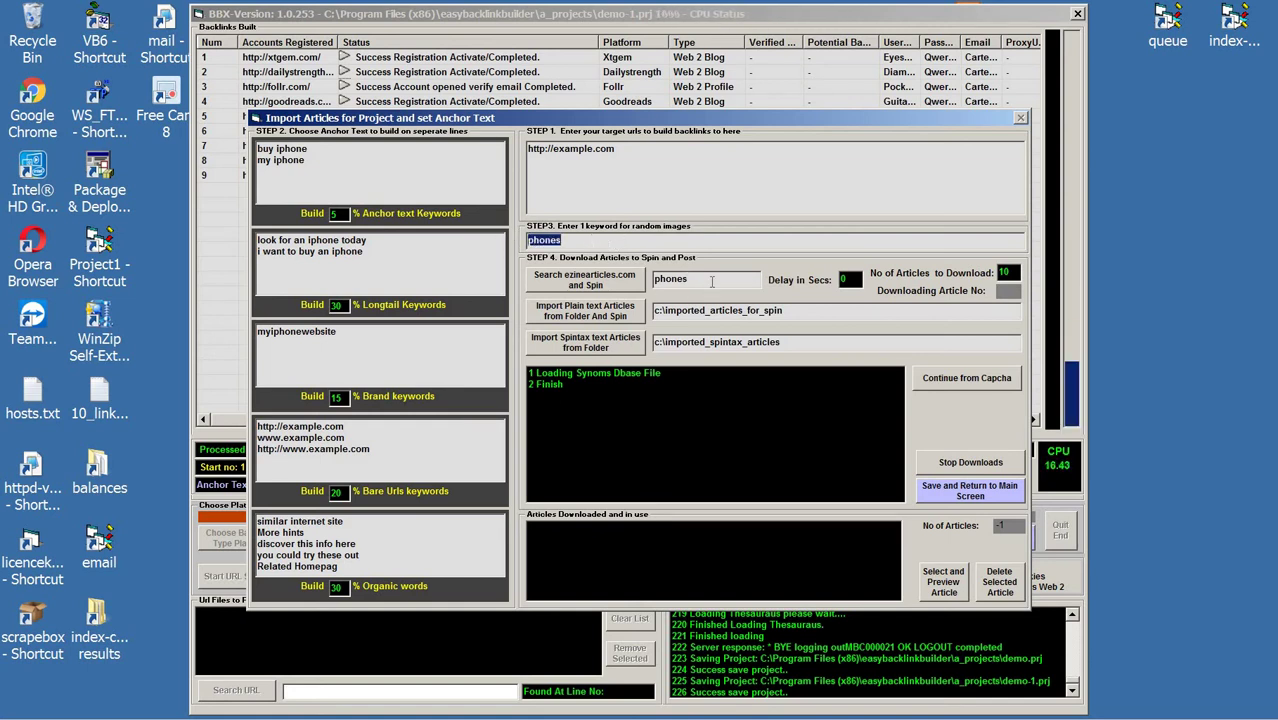
double_click(672, 280)
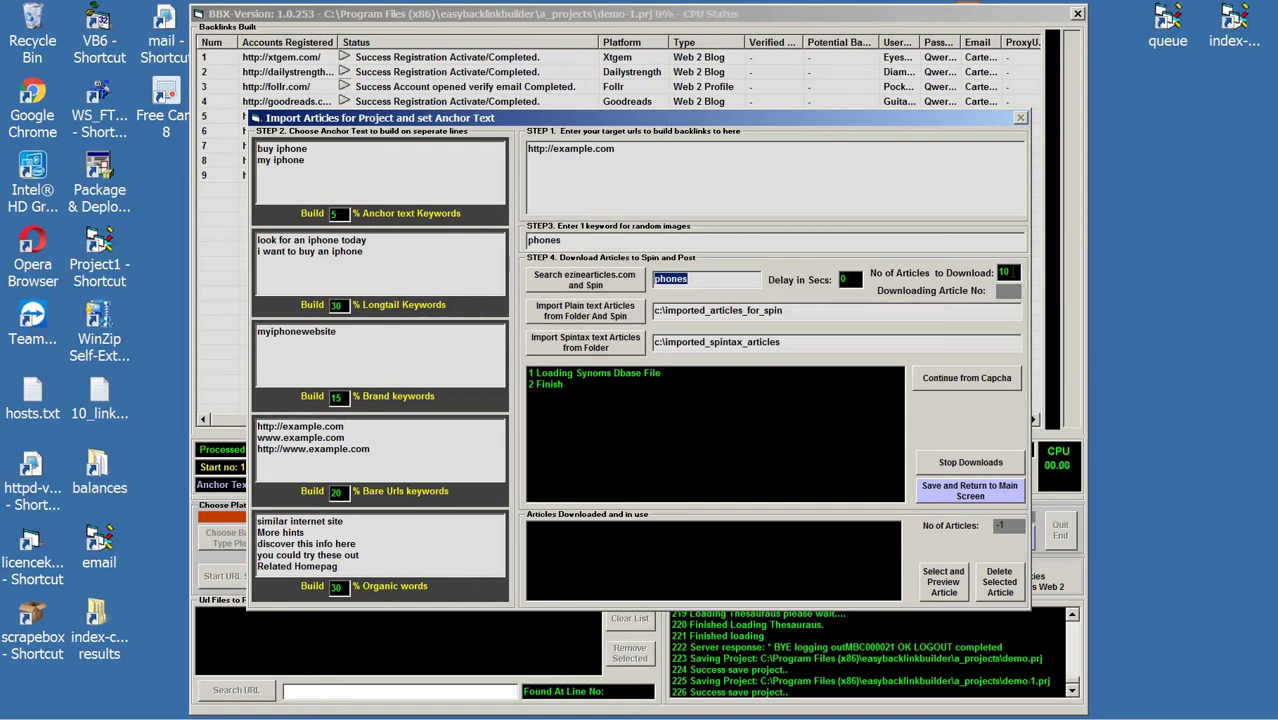
left_click(598, 283)
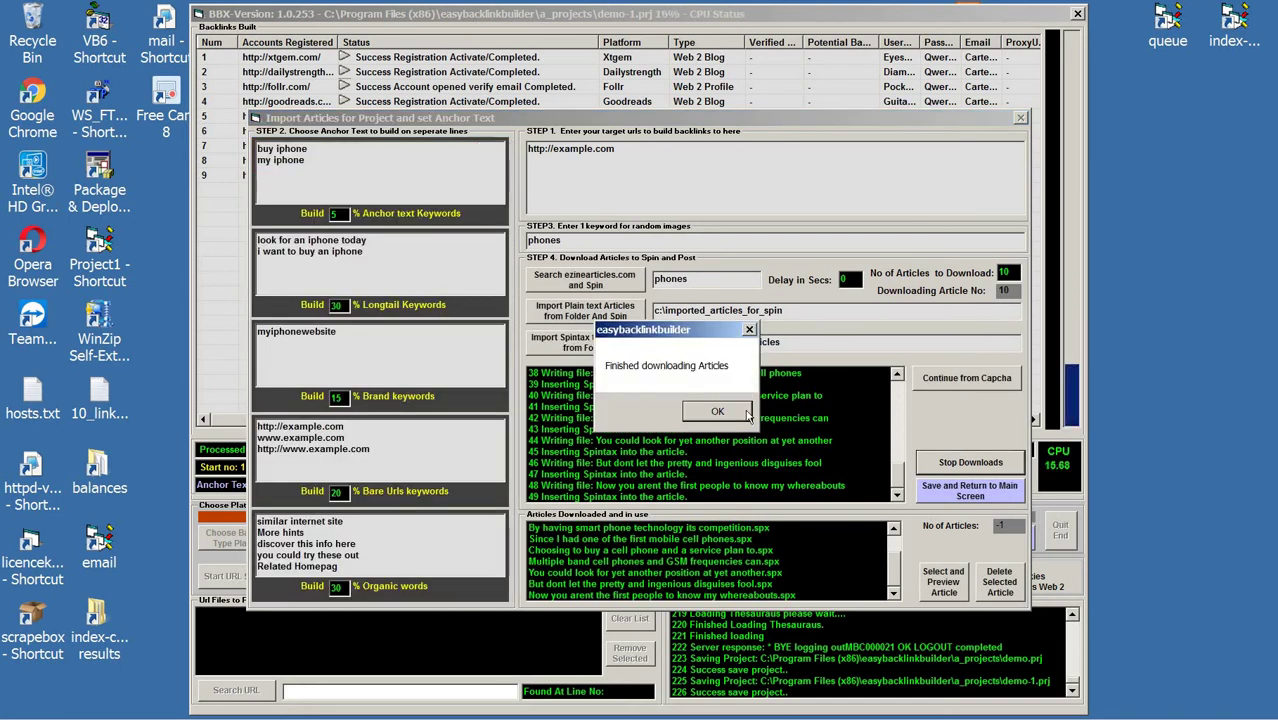
left_click(745, 414)
left_click(969, 490)
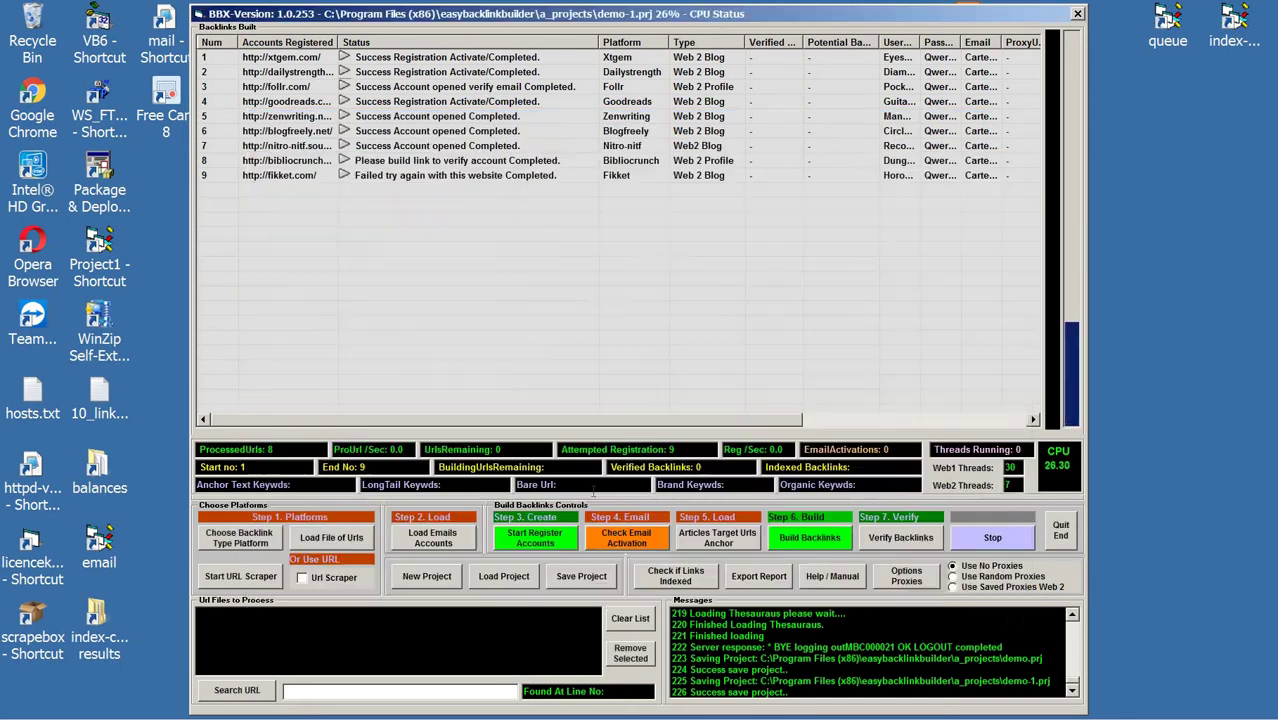
Step: Save the project again as demo-1.prj and look through the account statuses from Fikket up to Zenwriting
left_click(596, 579)
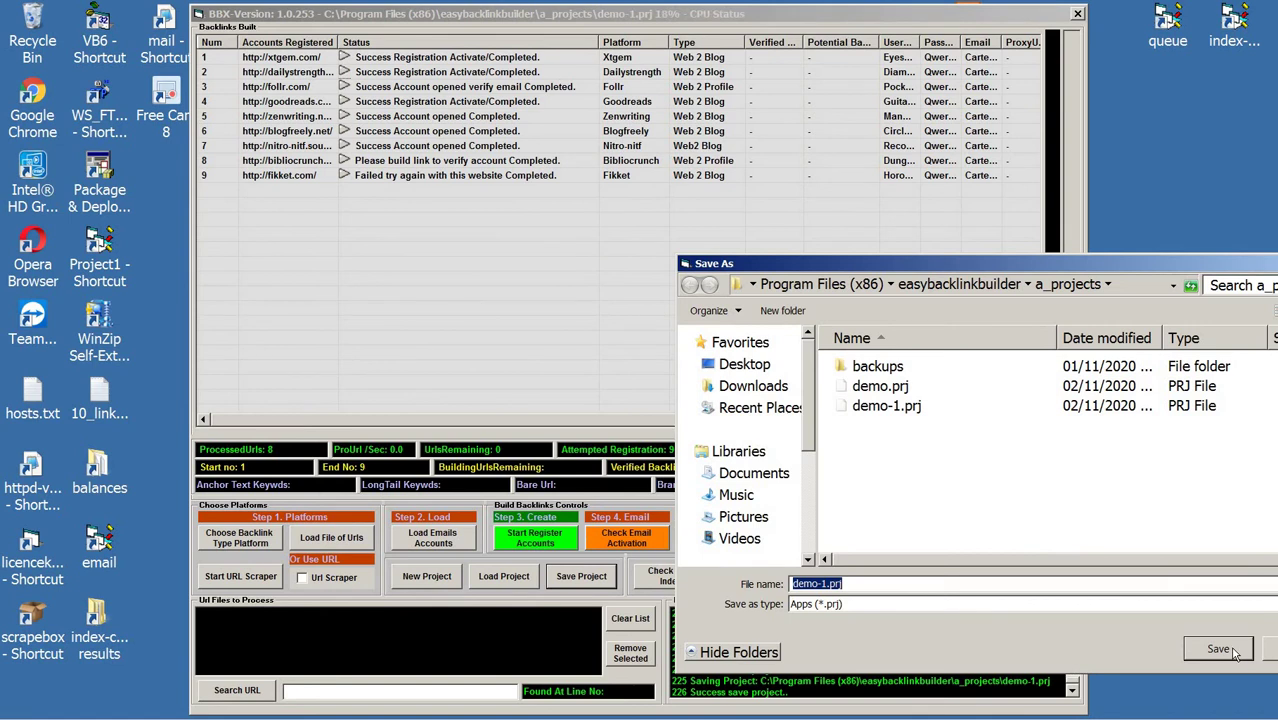
left_click(1218, 649)
left_click(516, 174)
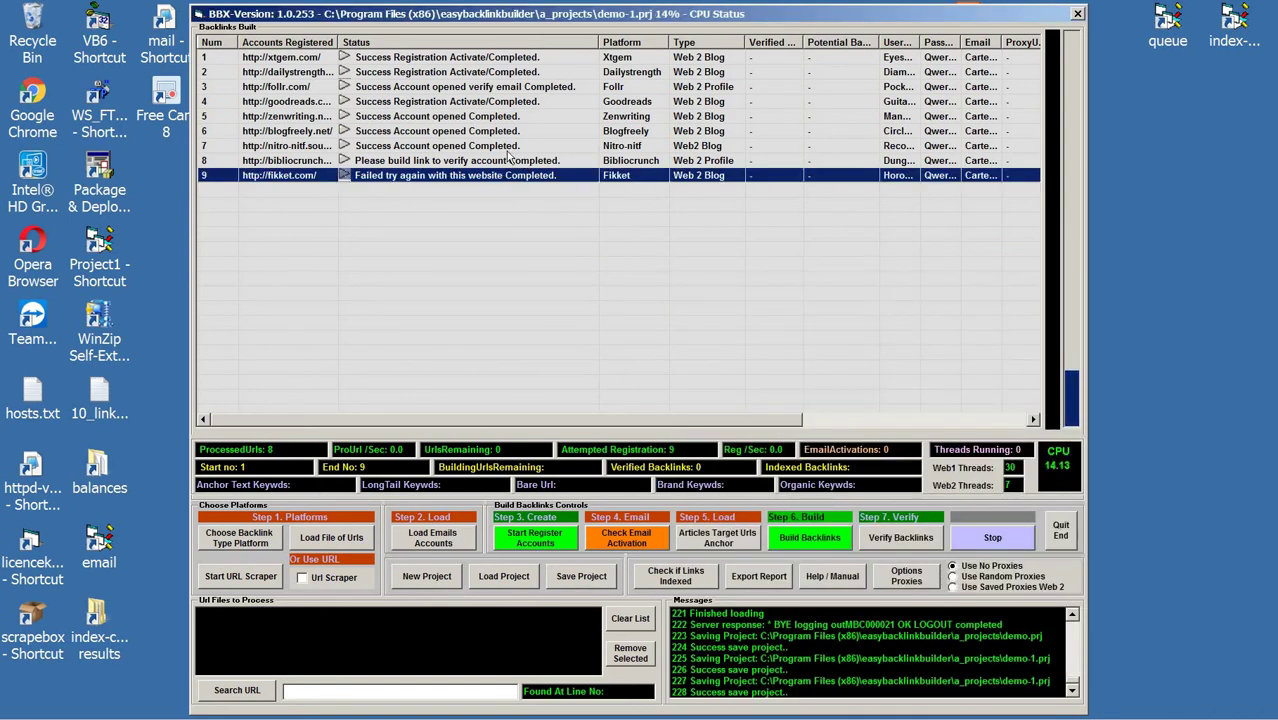
left_click(507, 160)
left_click(503, 146)
left_click(505, 131)
left_click(505, 116)
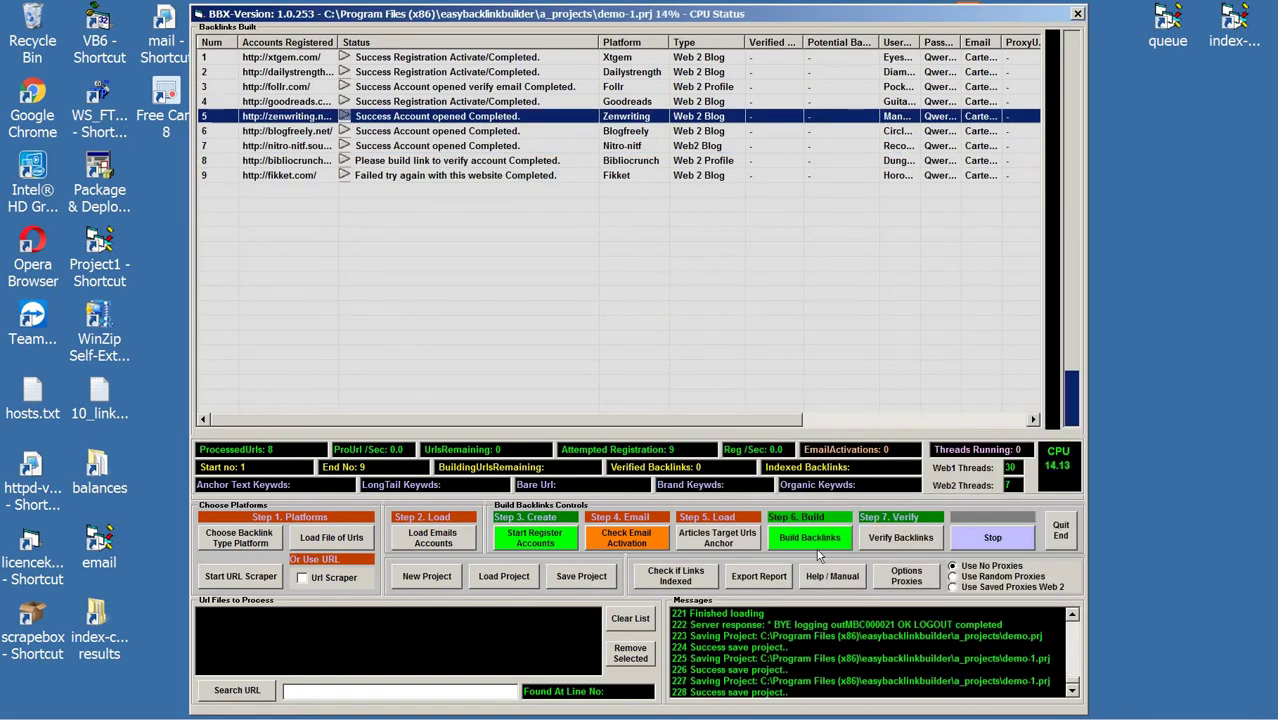
Step: Review the target URL and longtail keywords in the article and anchor text settings, and return to the main screen
left_click(733, 543)
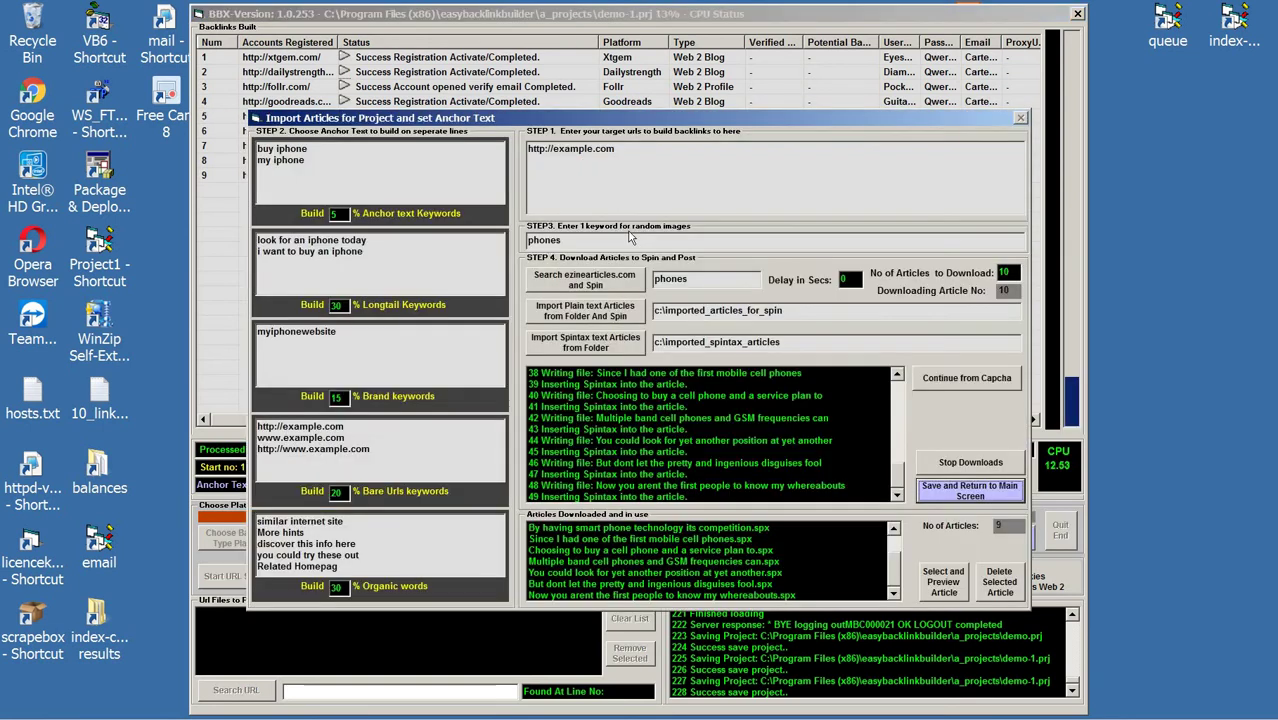
left_click_drag(605, 188, 528, 150)
left_click(627, 153)
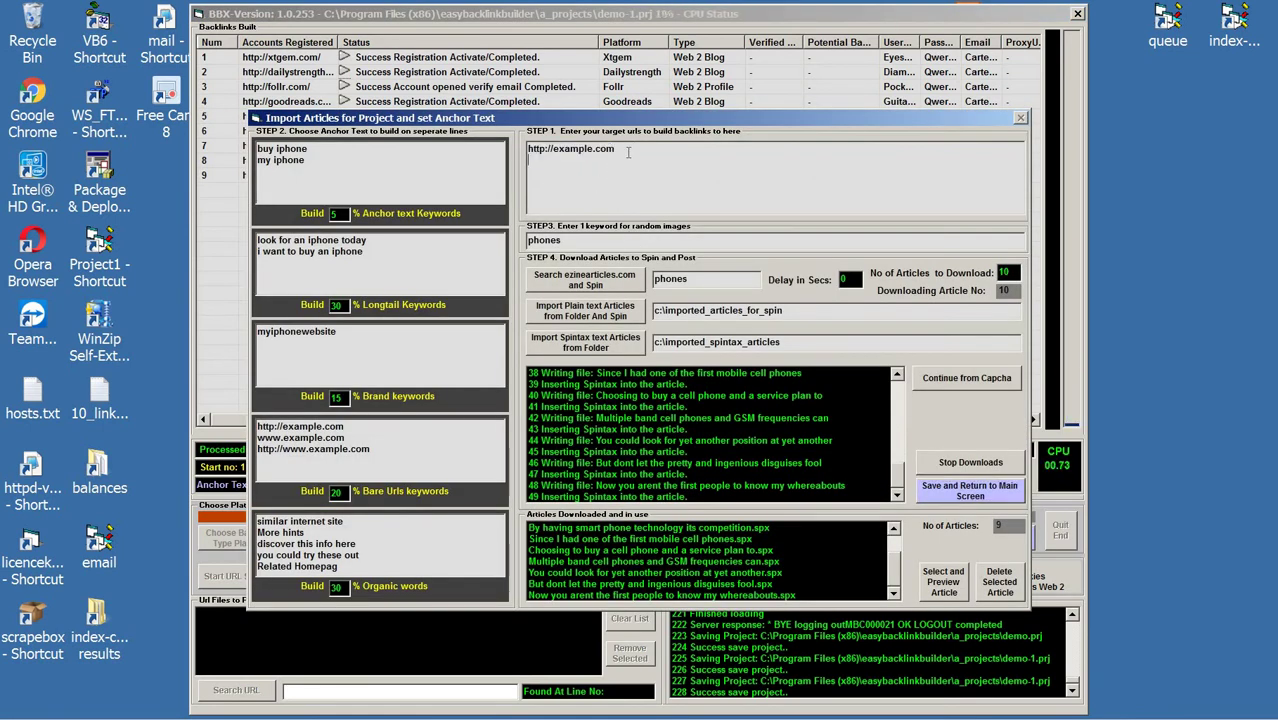
left_click_drag(627, 153, 528, 152)
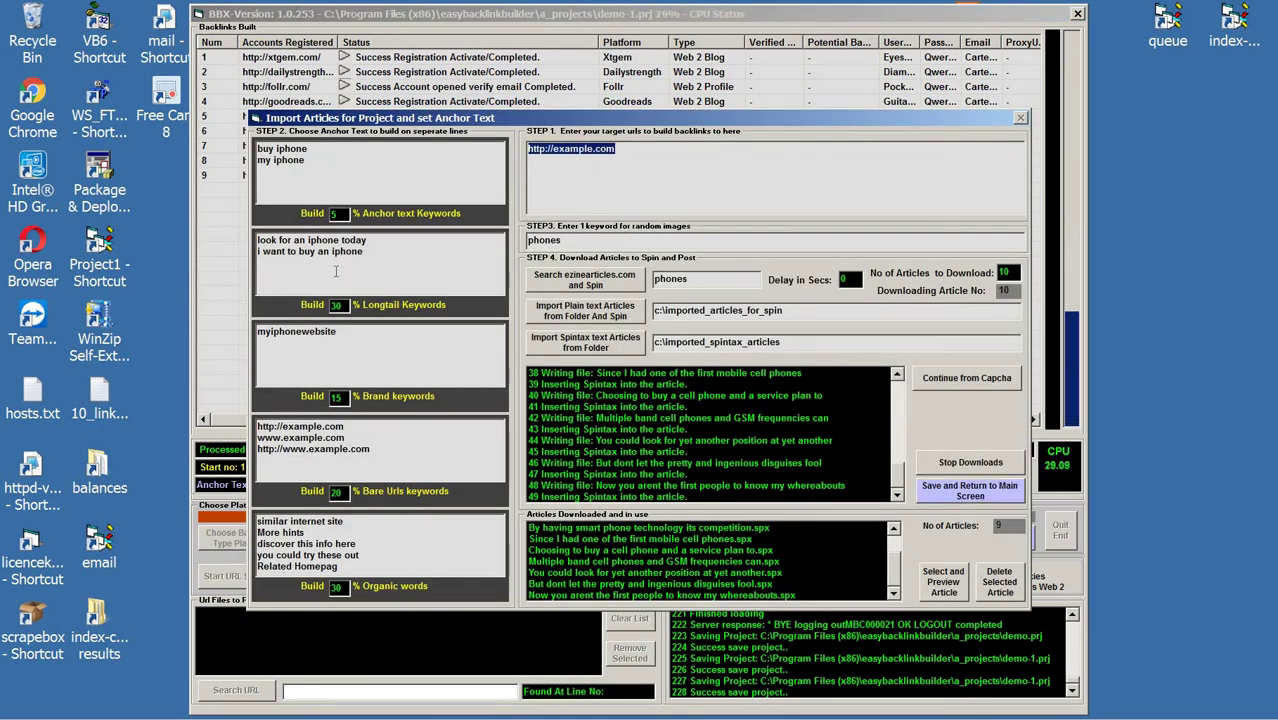
left_click(320, 270)
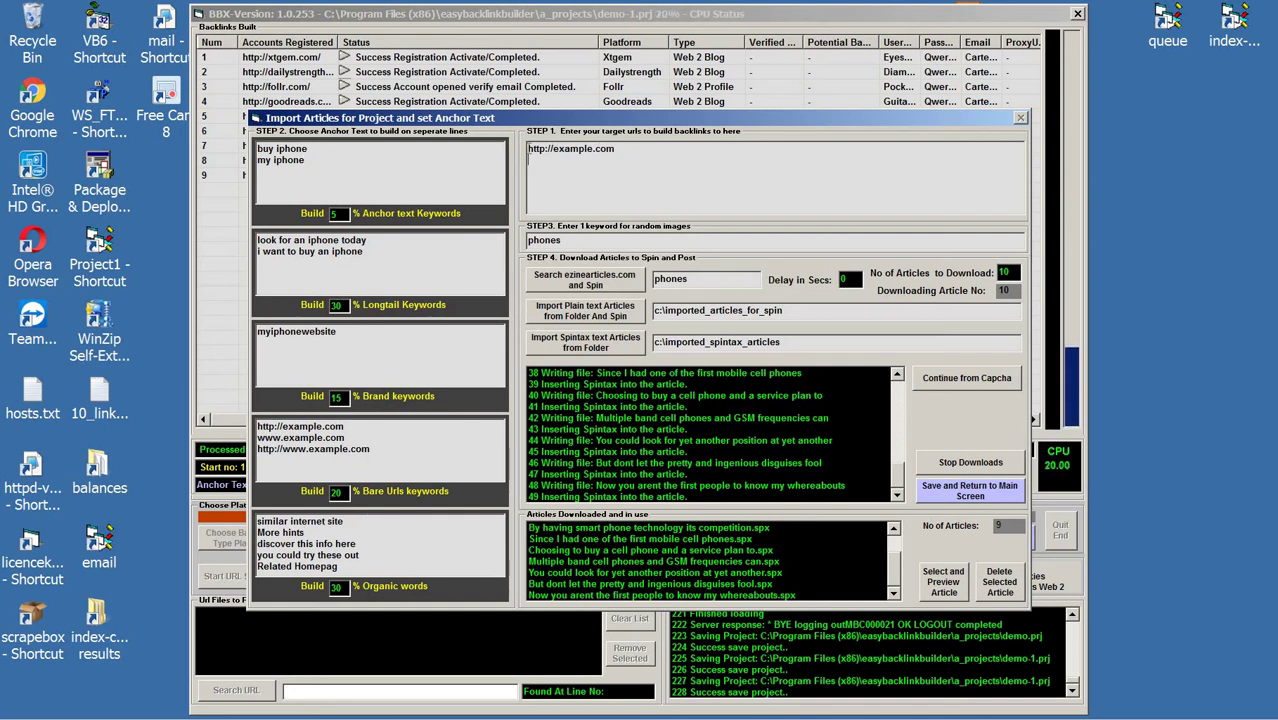
left_click_drag(529, 152, 565, 193)
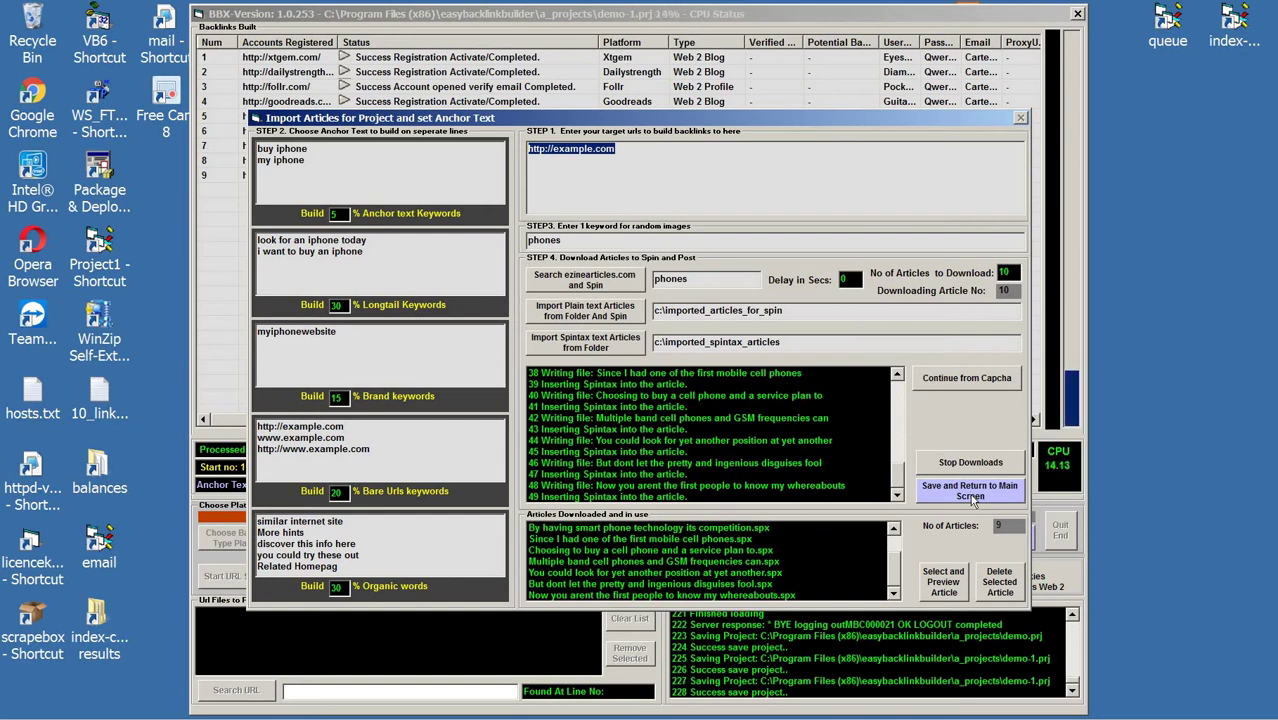
left_click(969, 490)
left_click(517, 62)
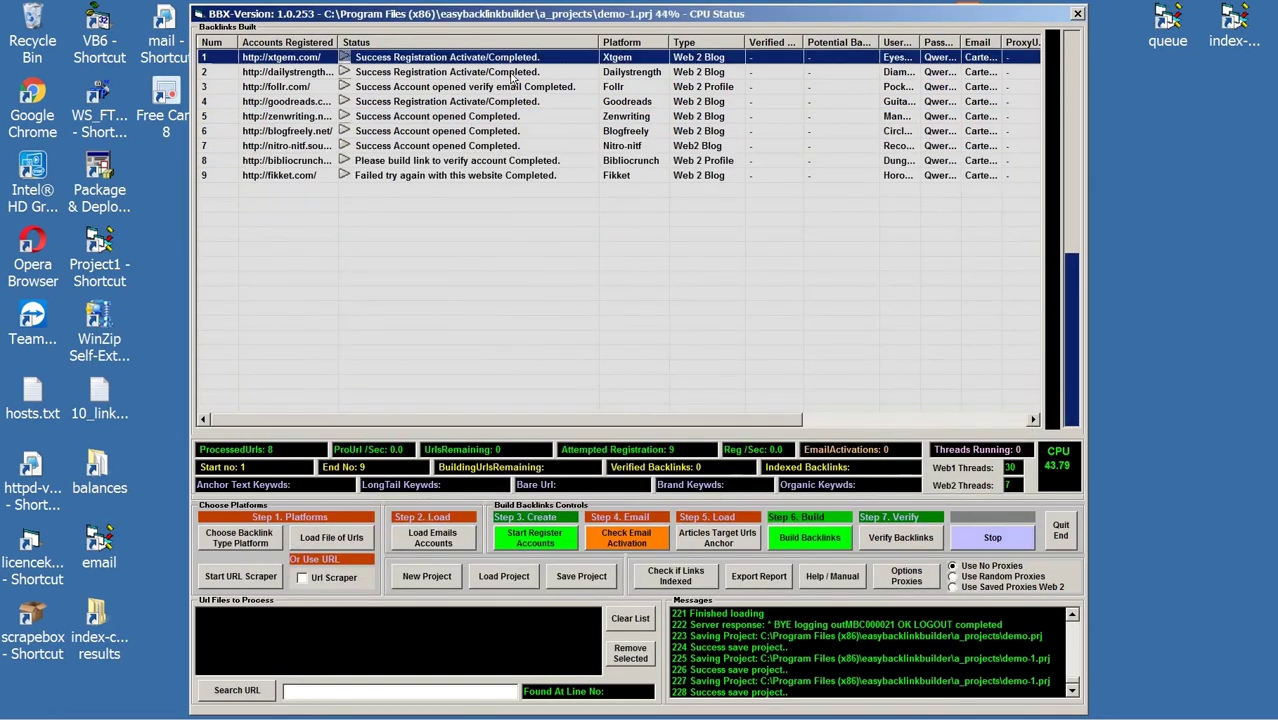
key("Down")
key("Down")
left_click(517, 60)
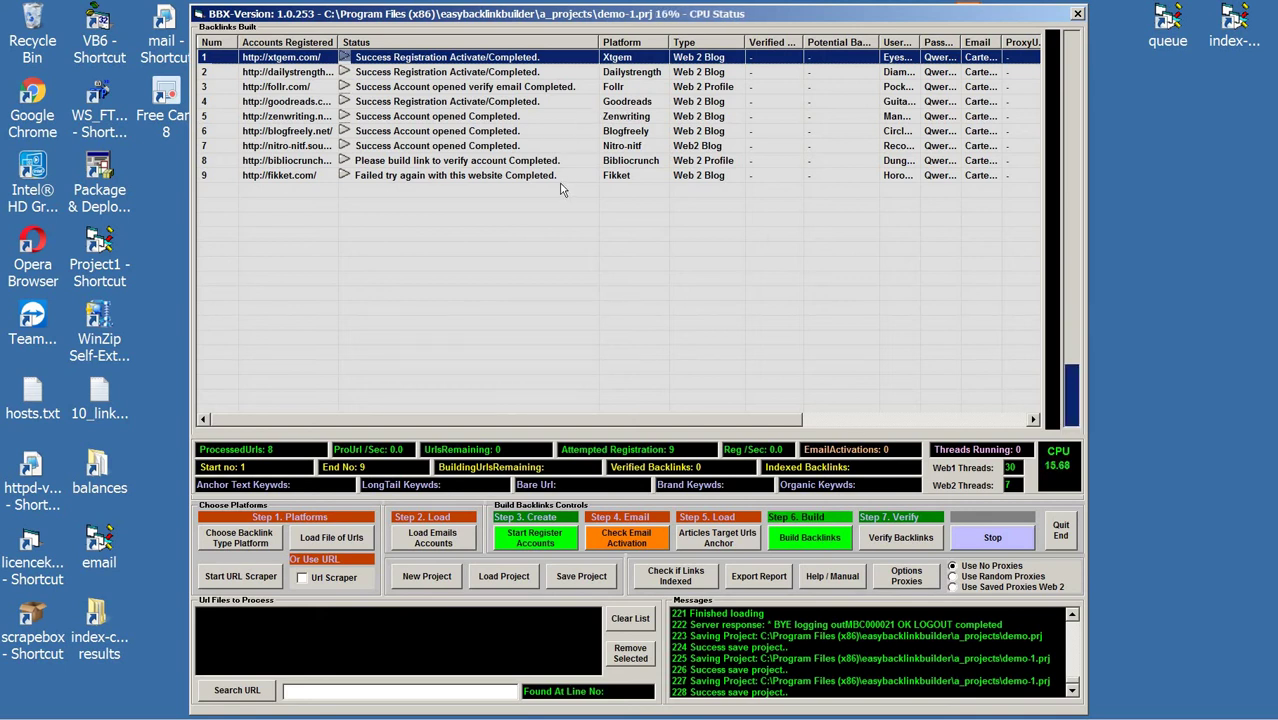
left_click(525, 175)
left_click(521, 60)
left_click(550, 177, "shift")
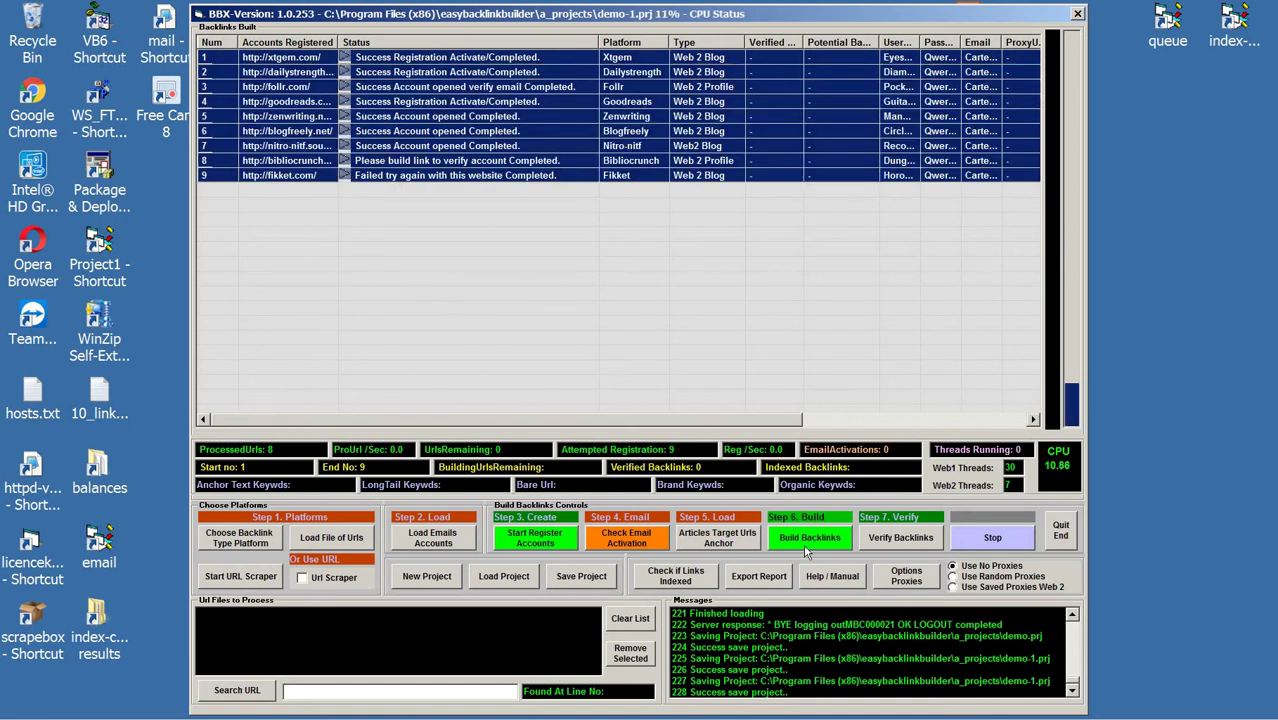
left_click(541, 60)
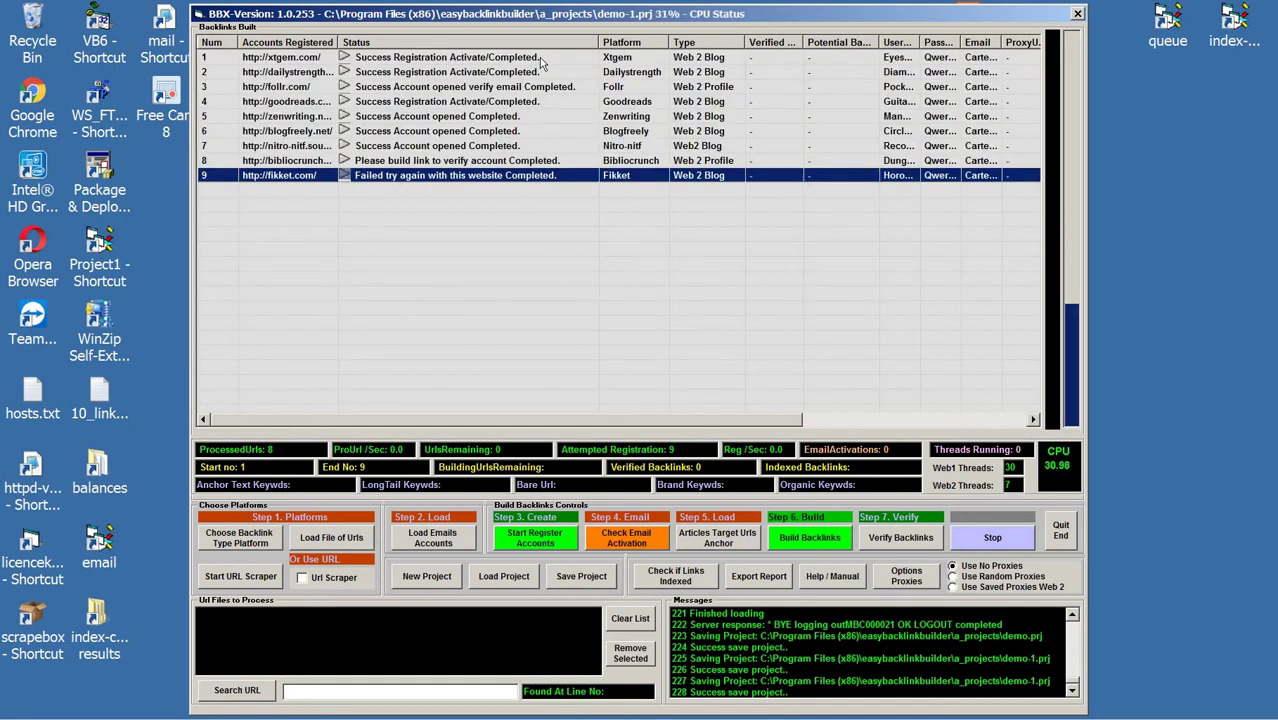
left_click(541, 58)
left_click(539, 74)
left_click(546, 104)
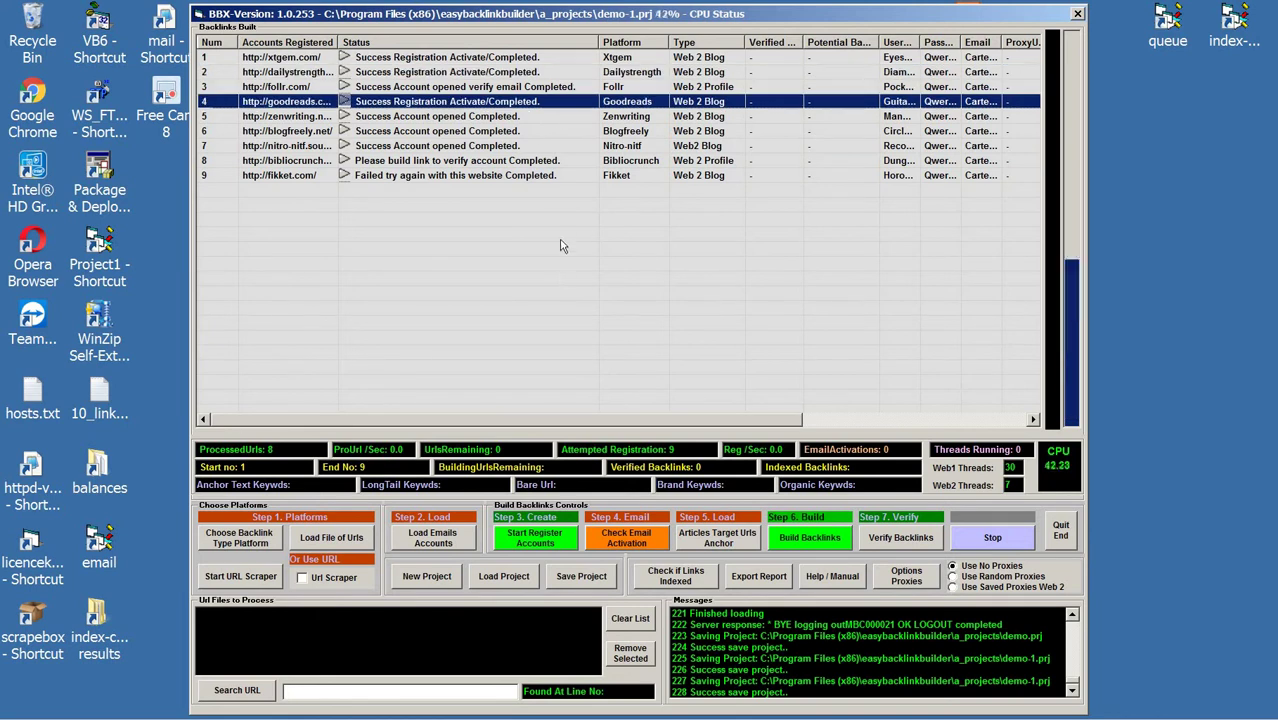
Step: Build a backlink for only the Zenwriting account and close the completion notice
left_click(392, 118)
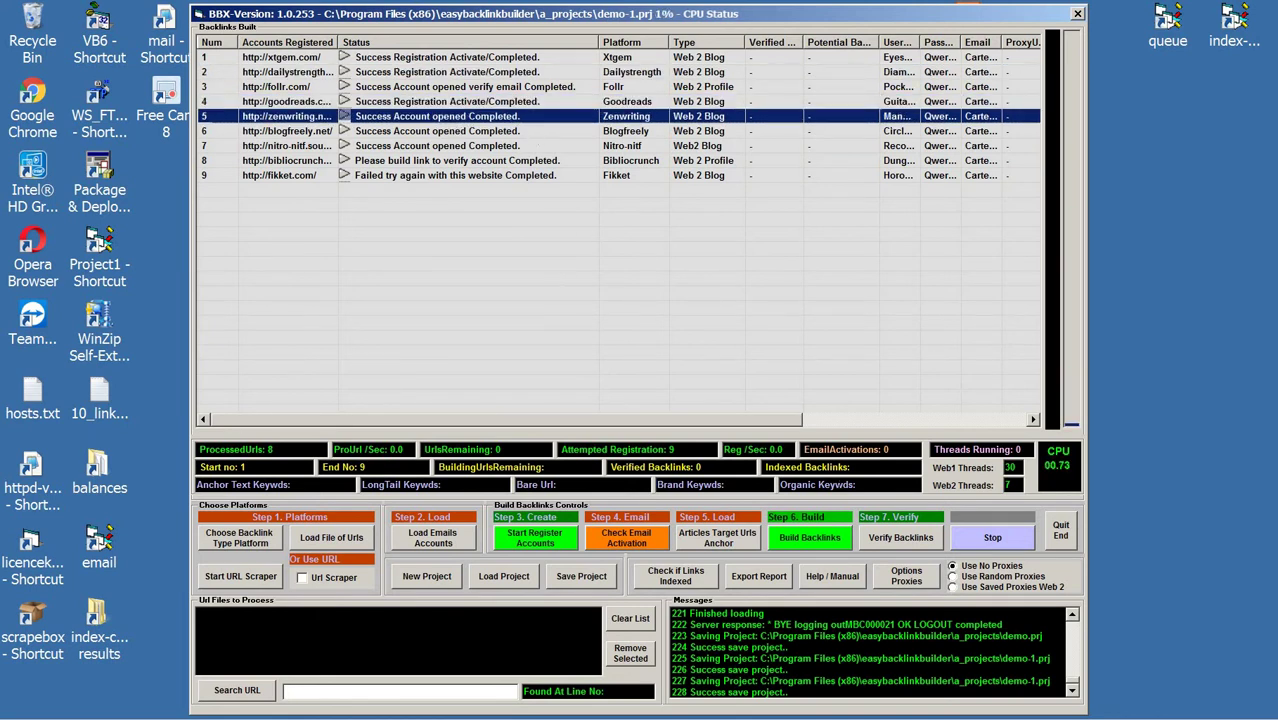
left_click(810, 537)
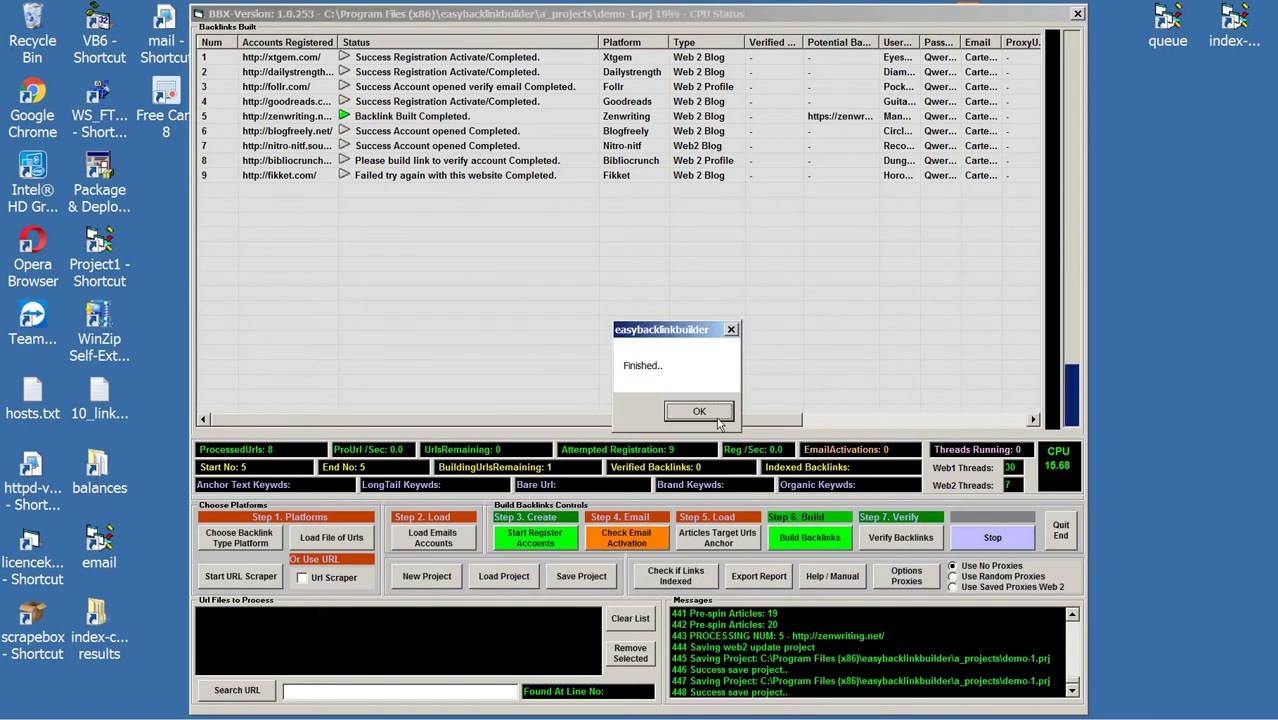
left_click(700, 411)
Step: Verify the backlink built on the Zenwriting account and close the completion notice
left_click(464, 115)
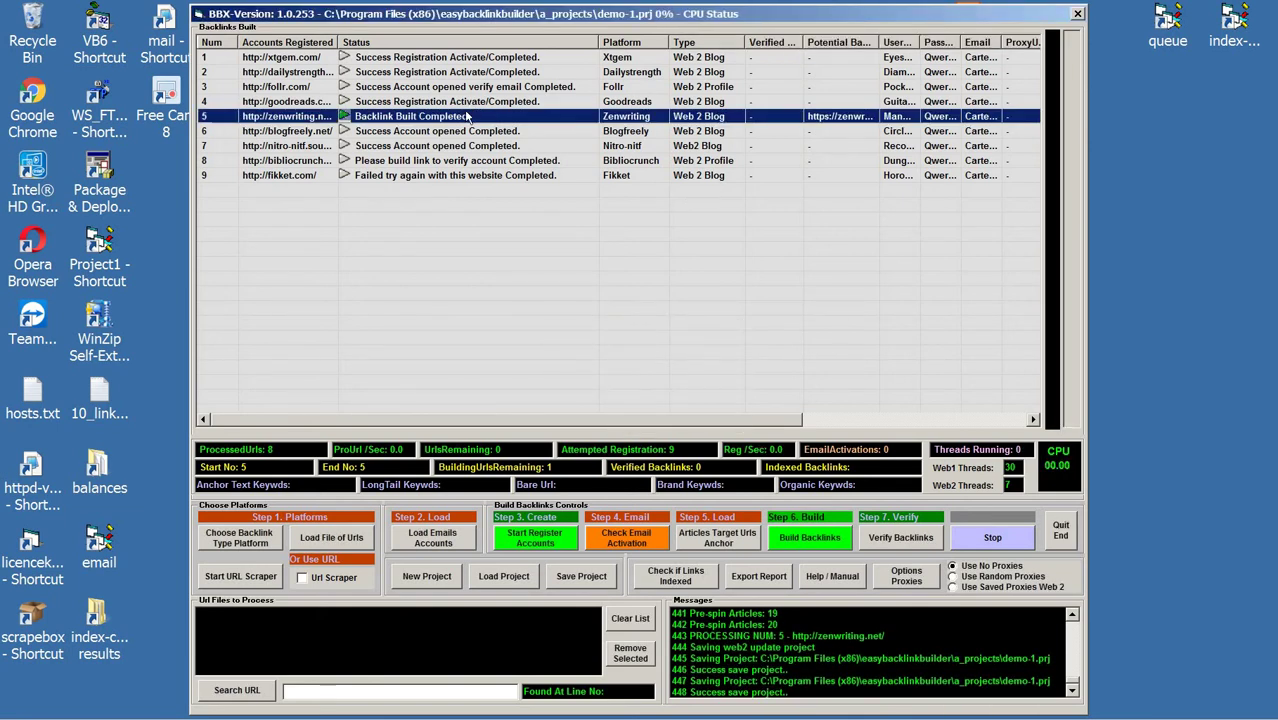
left_click(459, 107)
left_click(373, 119)
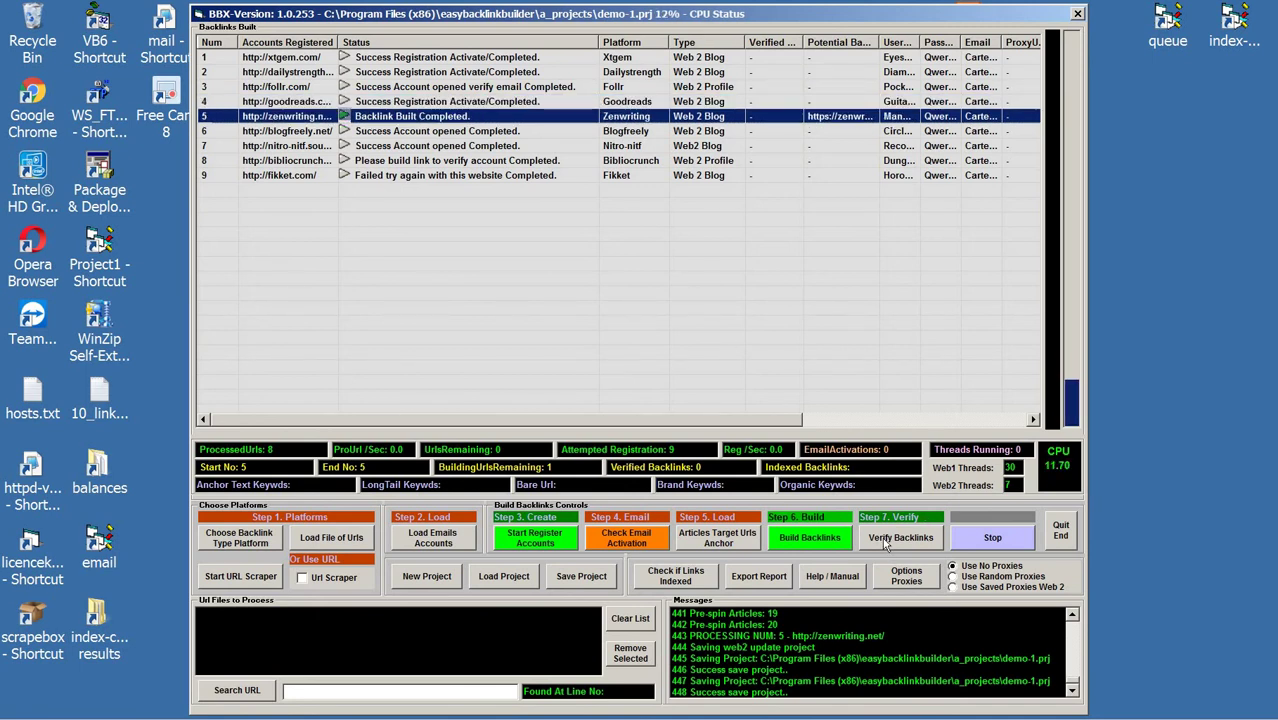
left_click(885, 540)
left_click(721, 413)
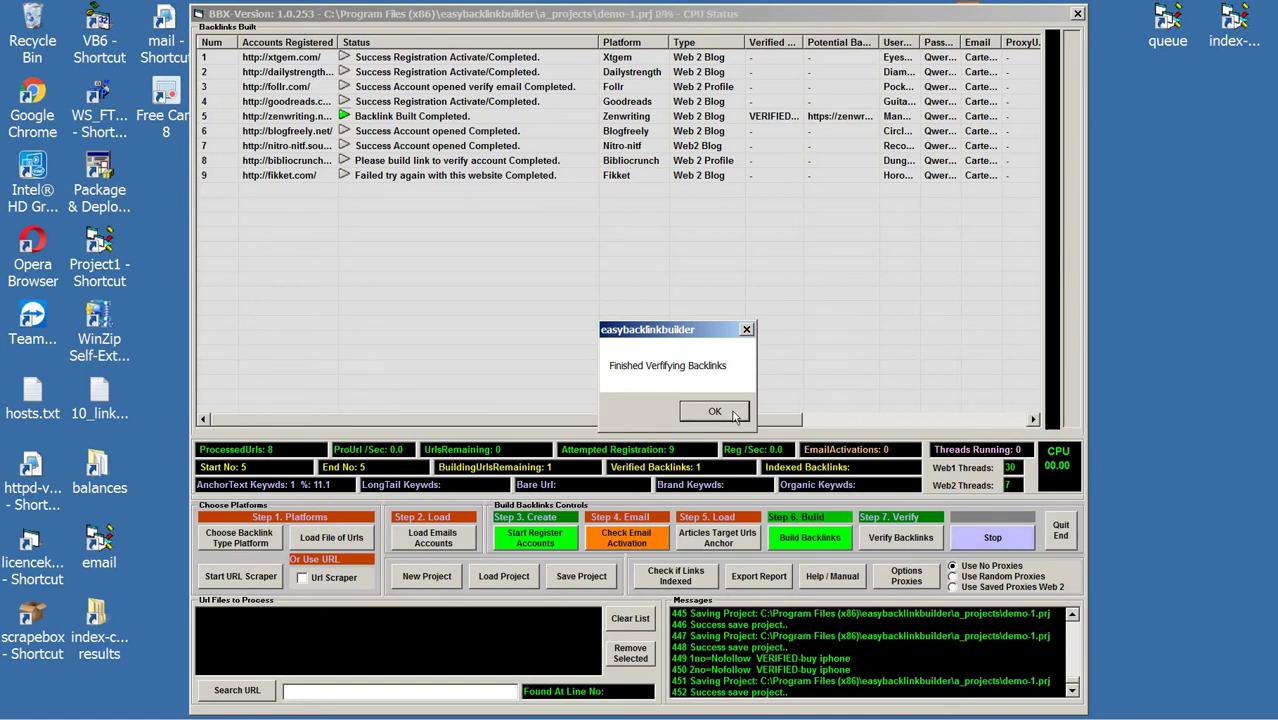
key("Return")
left_click(779, 118)
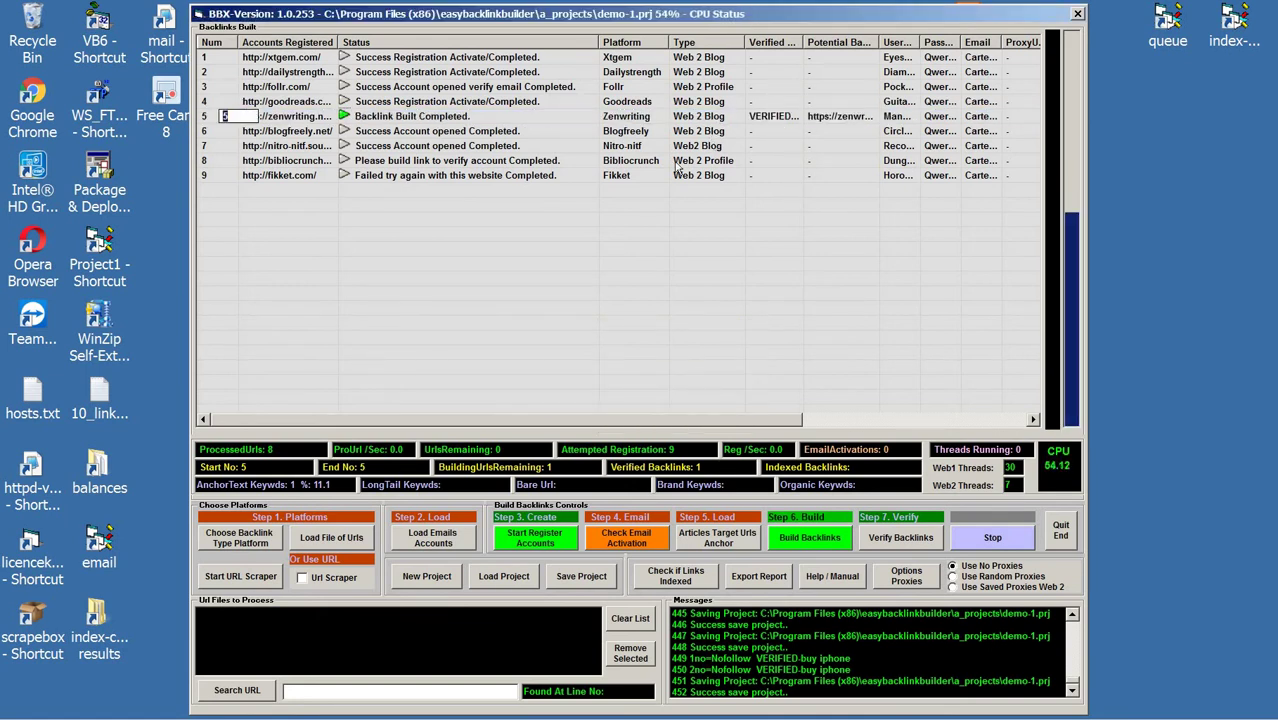
Step: Open the Zenwriting backlink in the browser, look through the published article, and return to BacklinkBuilderExpress
right_click(373, 116)
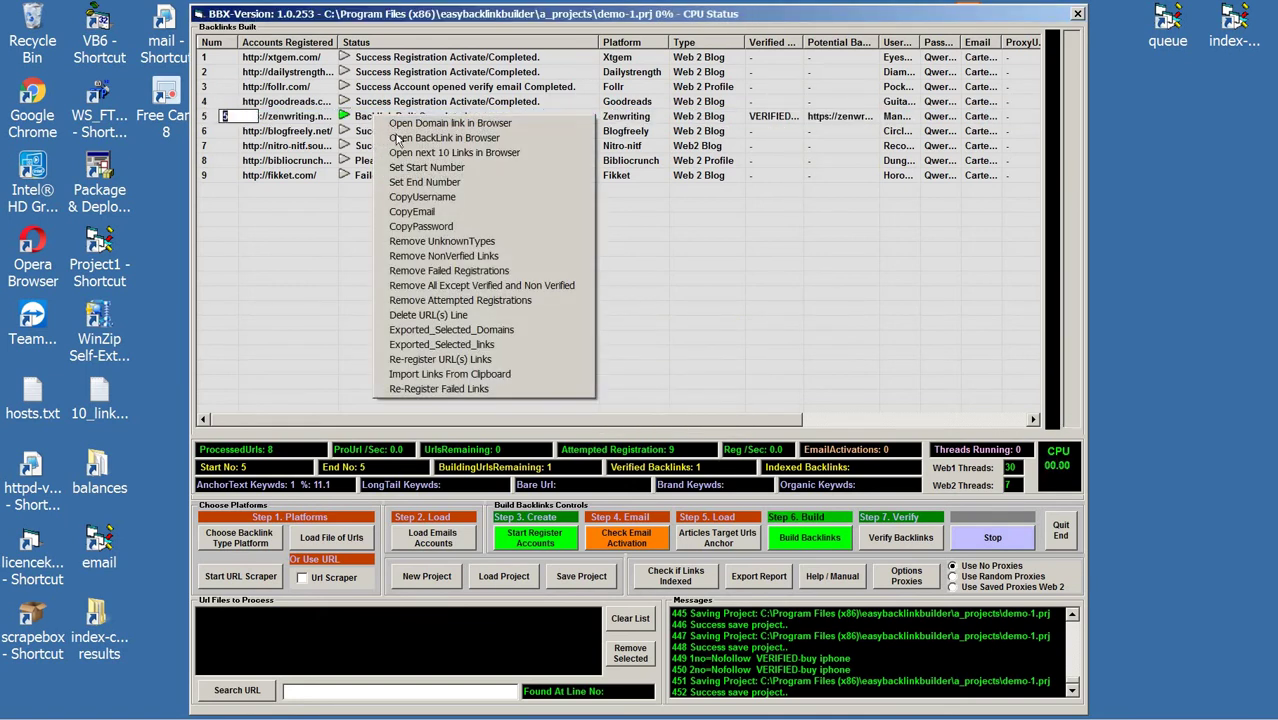
left_click(400, 140)
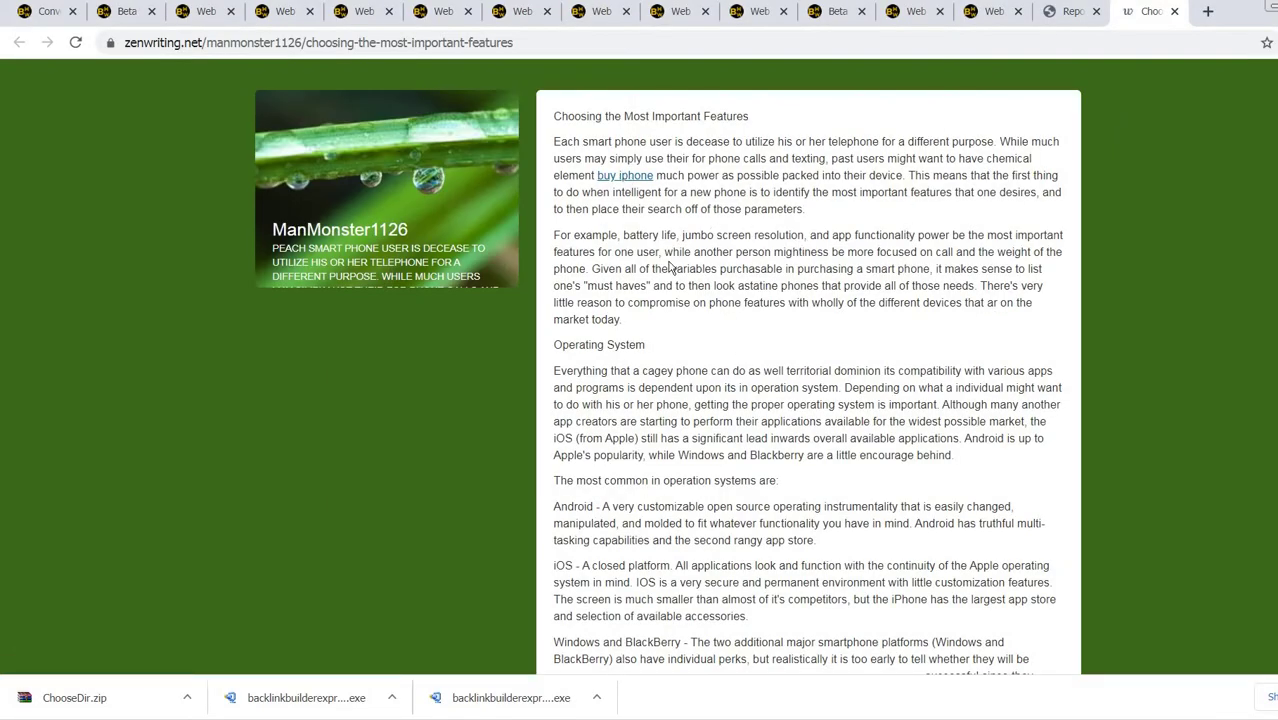
scroll(789, 266, "down", 5)
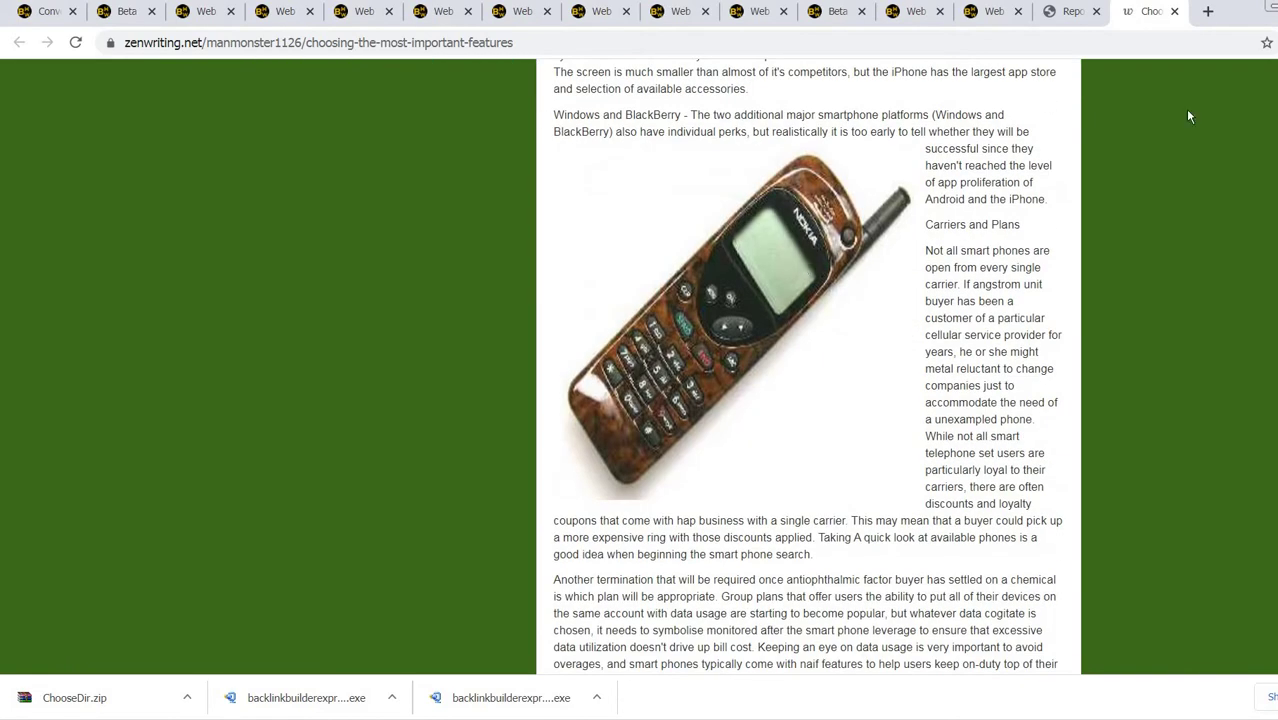
scroll(1188, 117, "up", 5)
left_click(1272, 9)
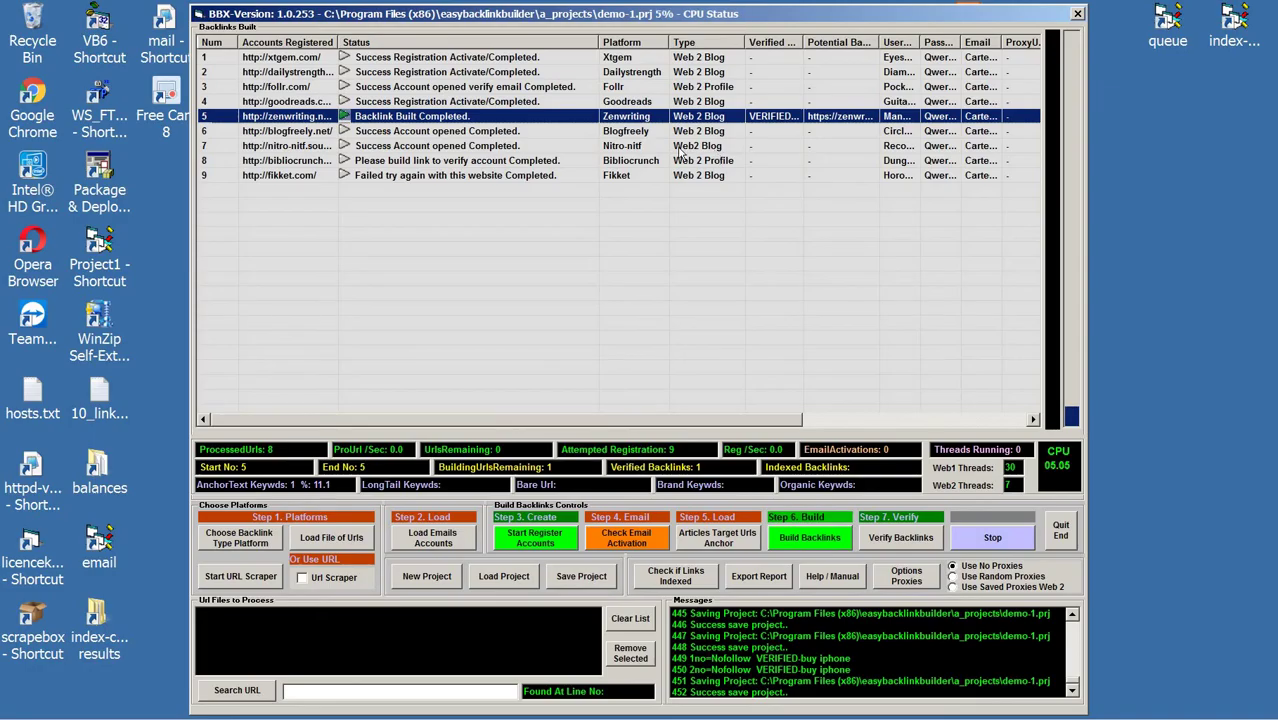
Step: Build backlinks for the first four accounts, Xtgem through Goodreads
left_click(682, 147)
left_click(485, 58)
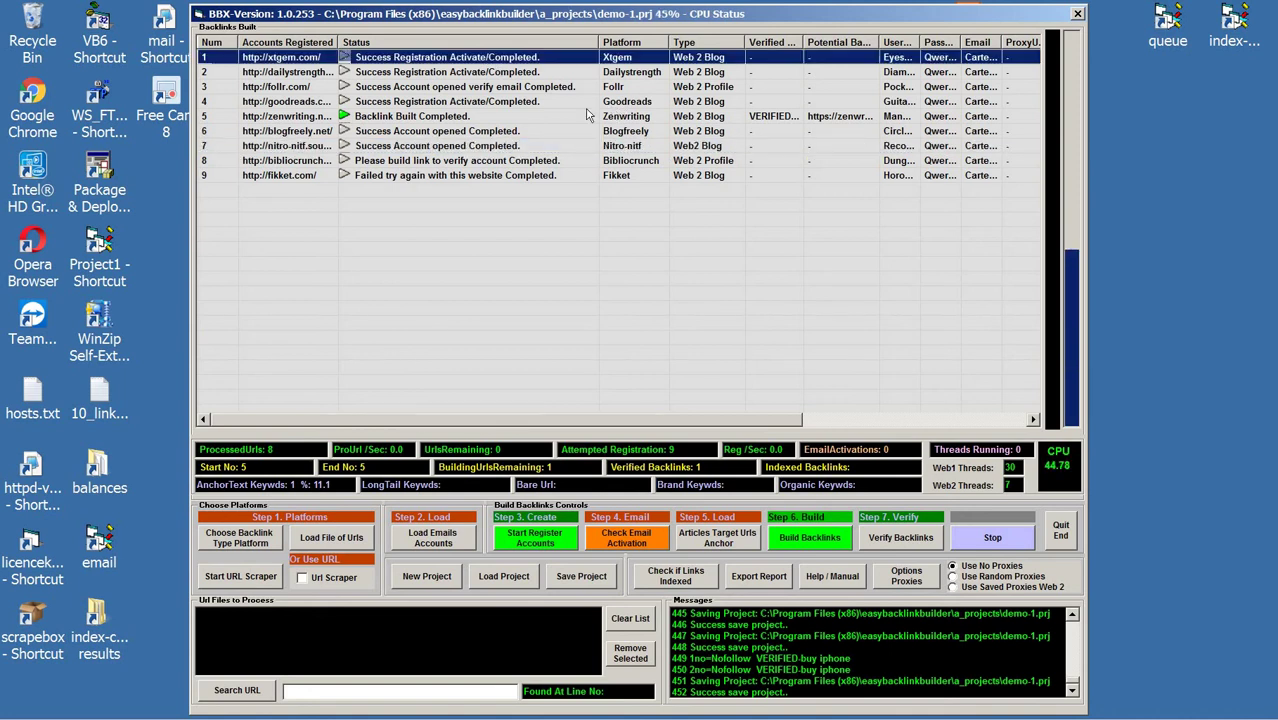
left_click(527, 102, "shift")
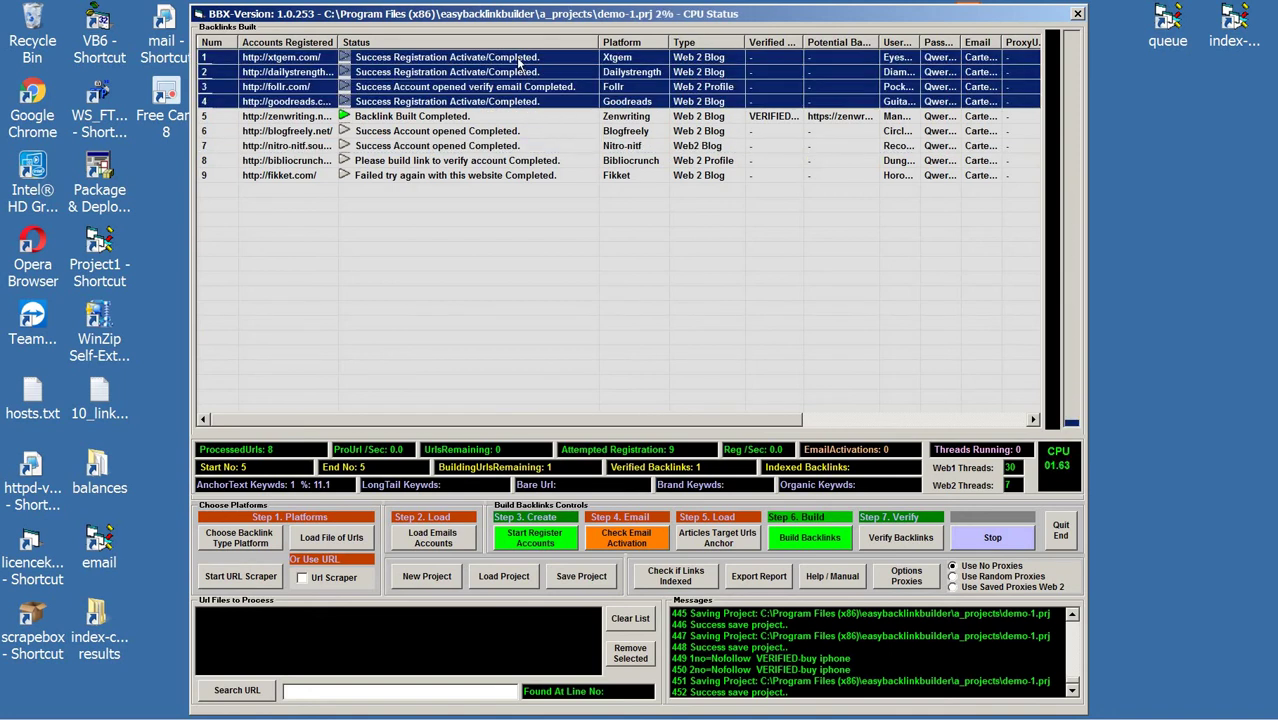
left_click(813, 540)
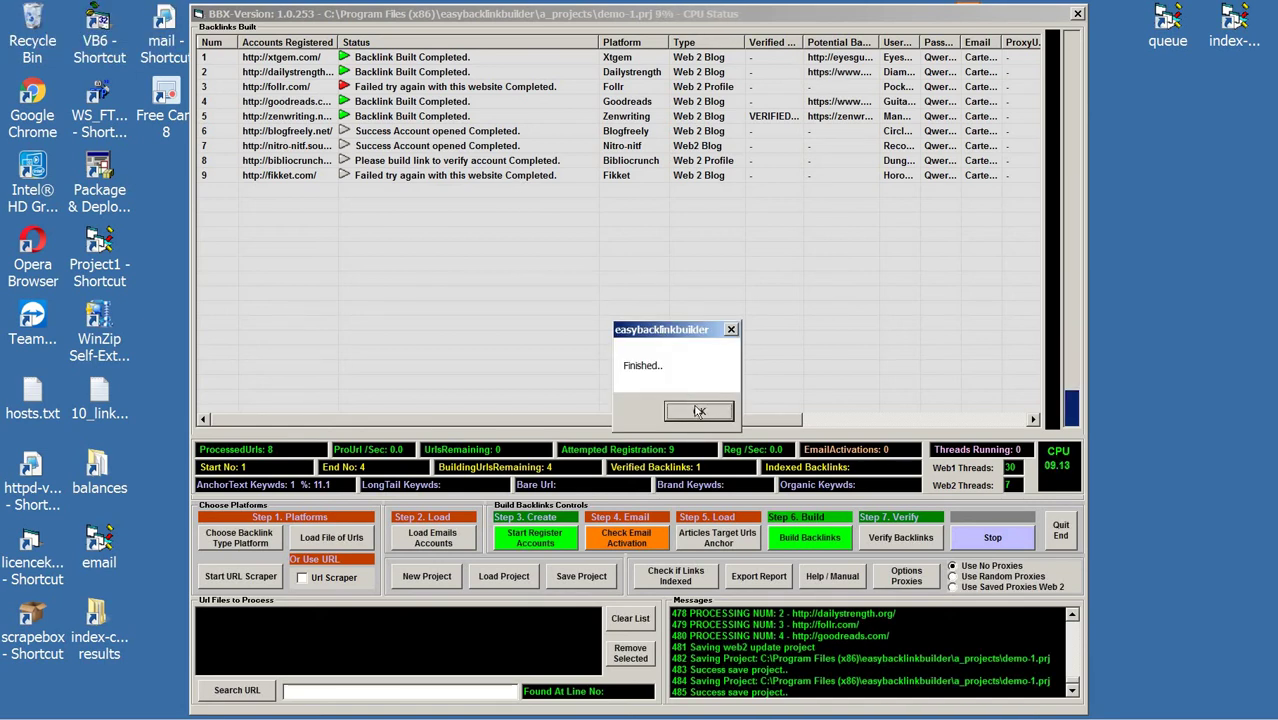
left_click(697, 408)
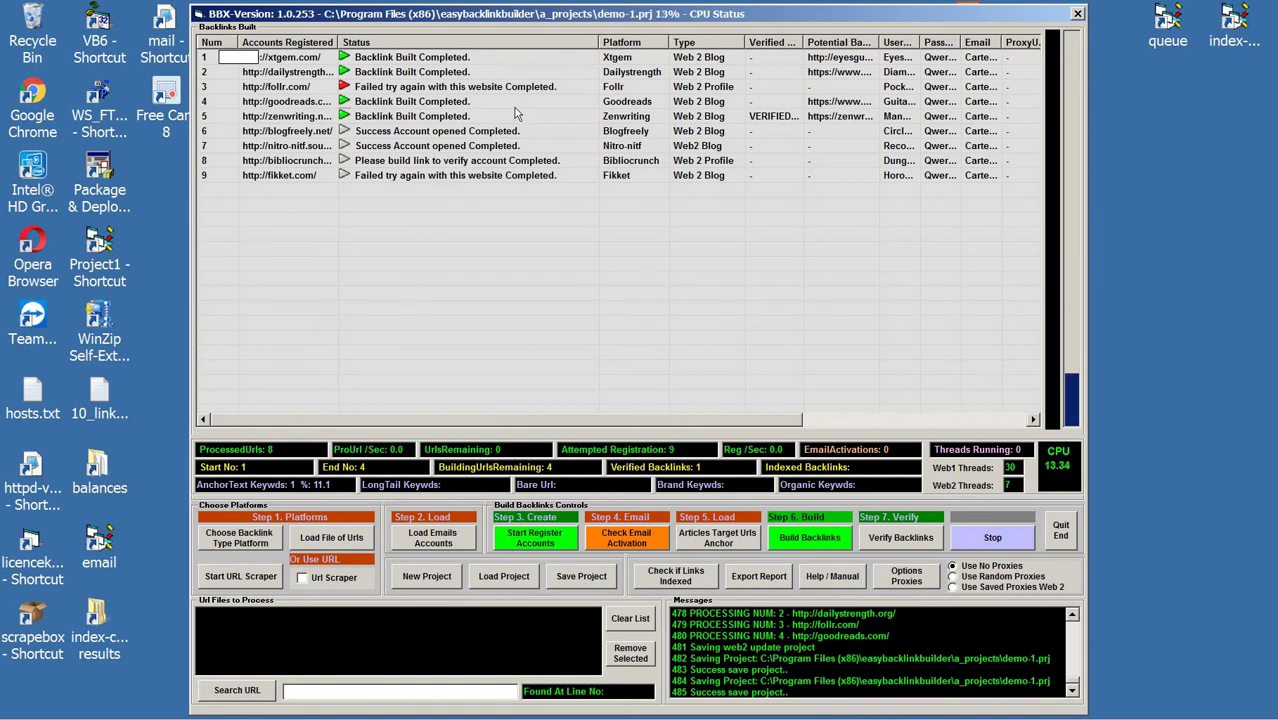
Step: Verify the backlinks of the first four accounts, Xtgem through Goodreads, and close the completion notice
left_click(901, 538)
key("Return")
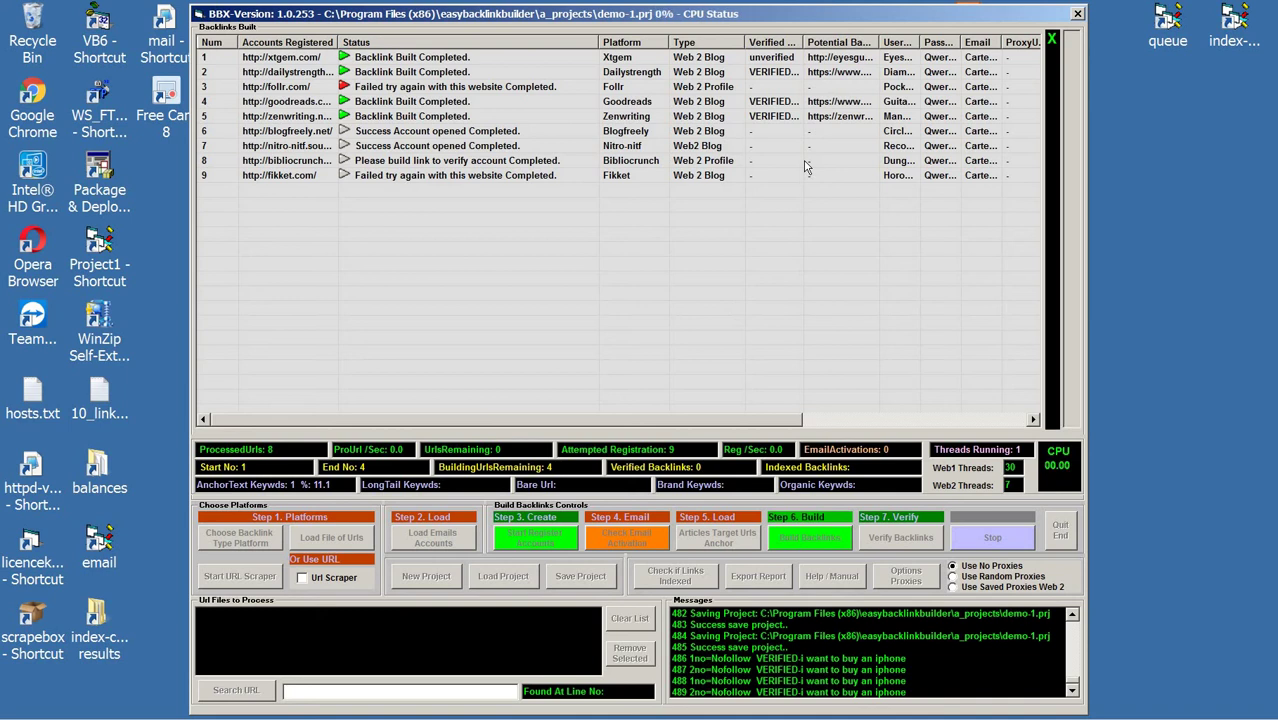
left_click(532, 176, "shift")
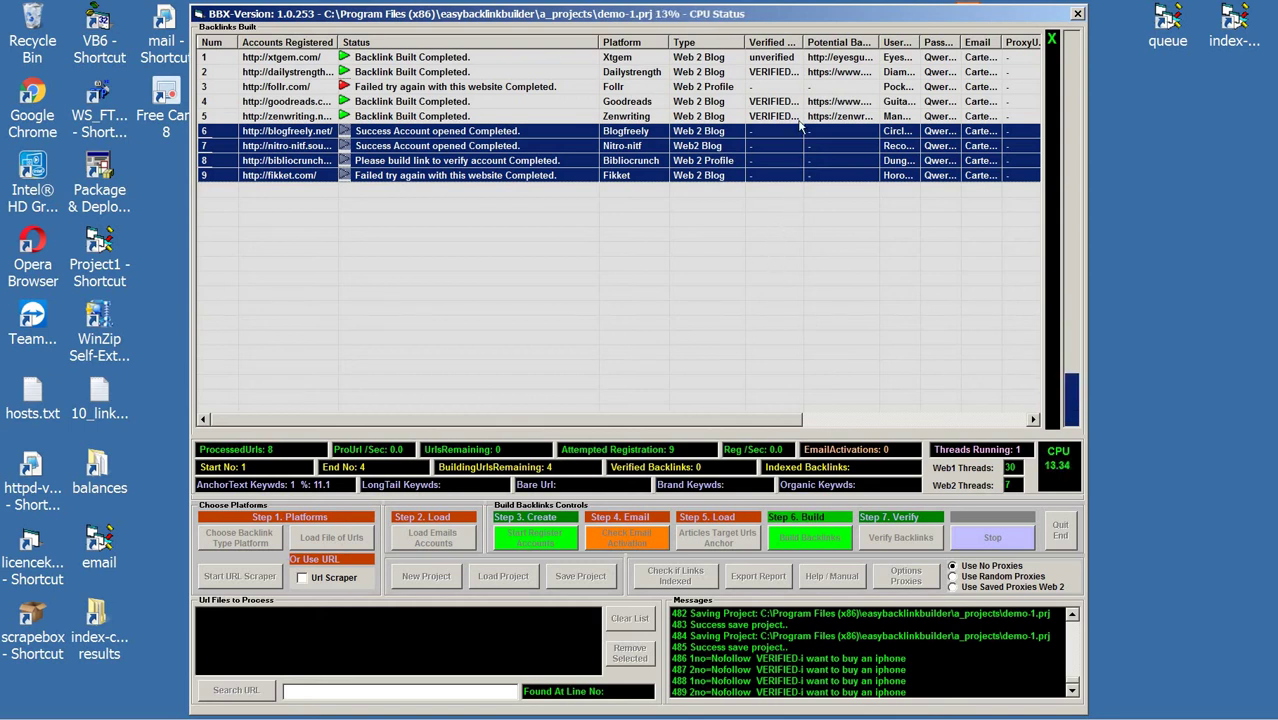
left_click(772, 88)
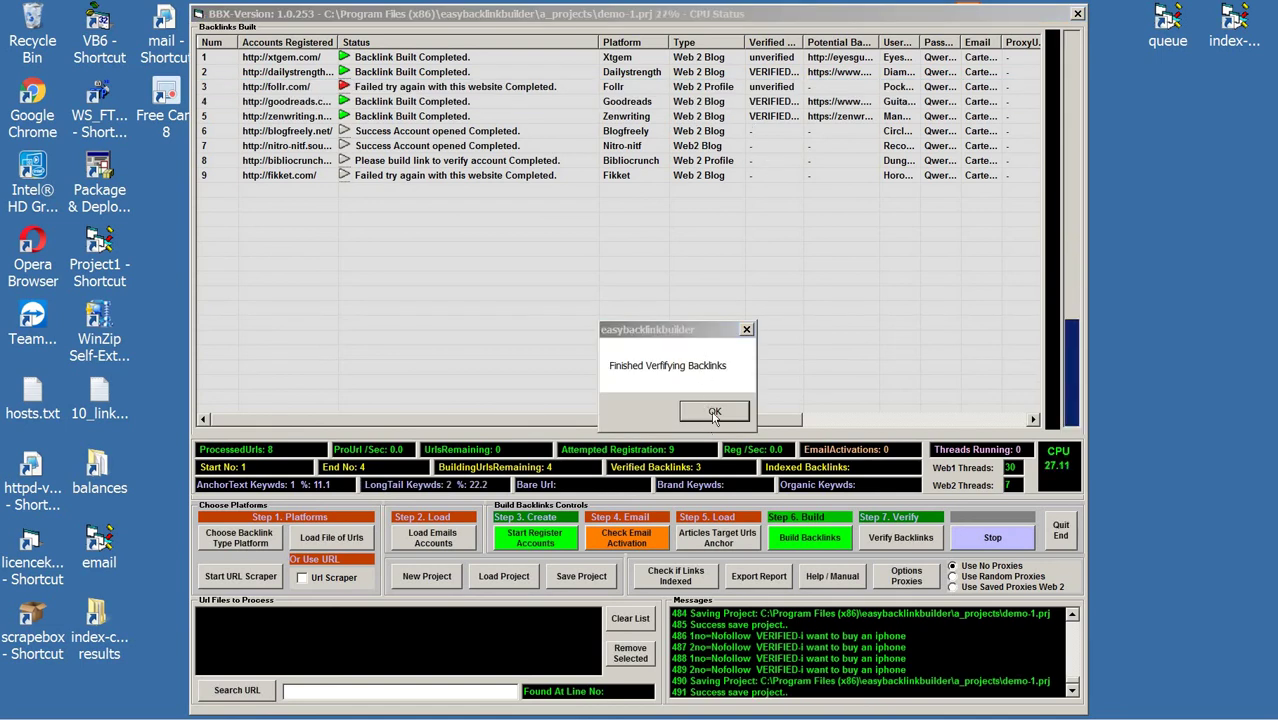
left_click(714, 414)
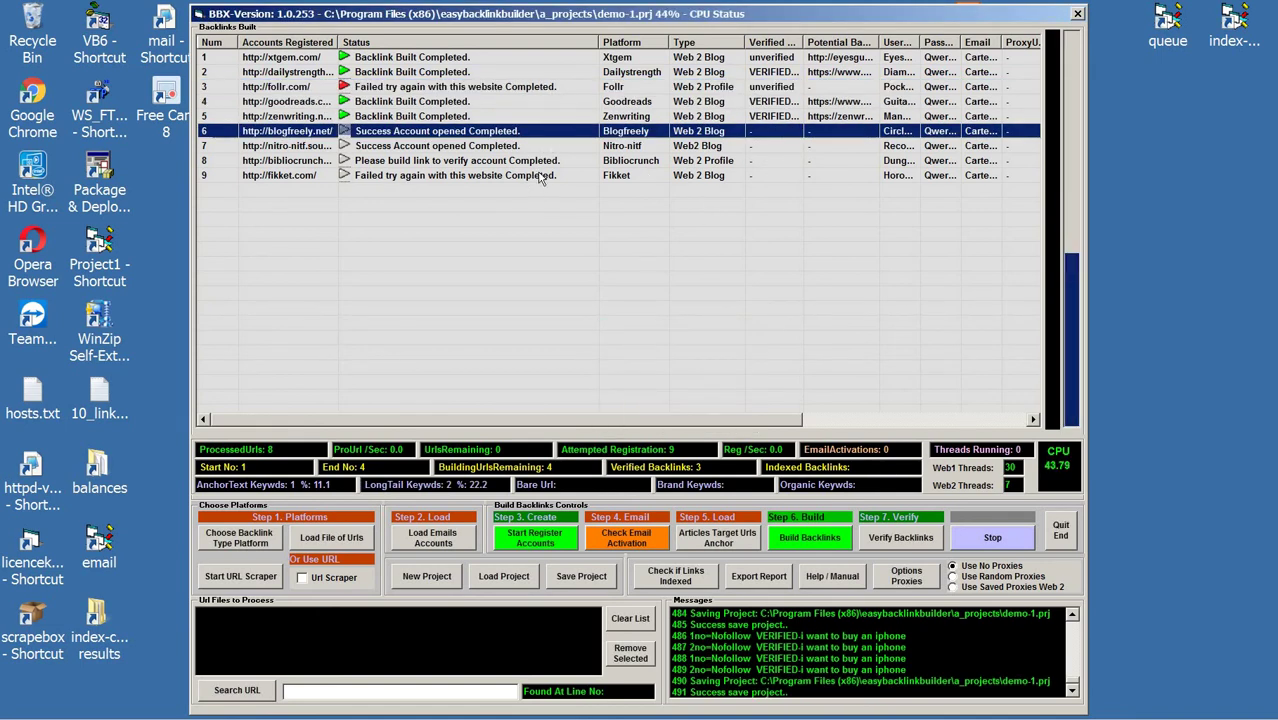
Step: Build backlinks for the remaining accounts 6 to 9, Blogfreely through Fikket
left_click(540, 177, "shift")
left_click(820, 541)
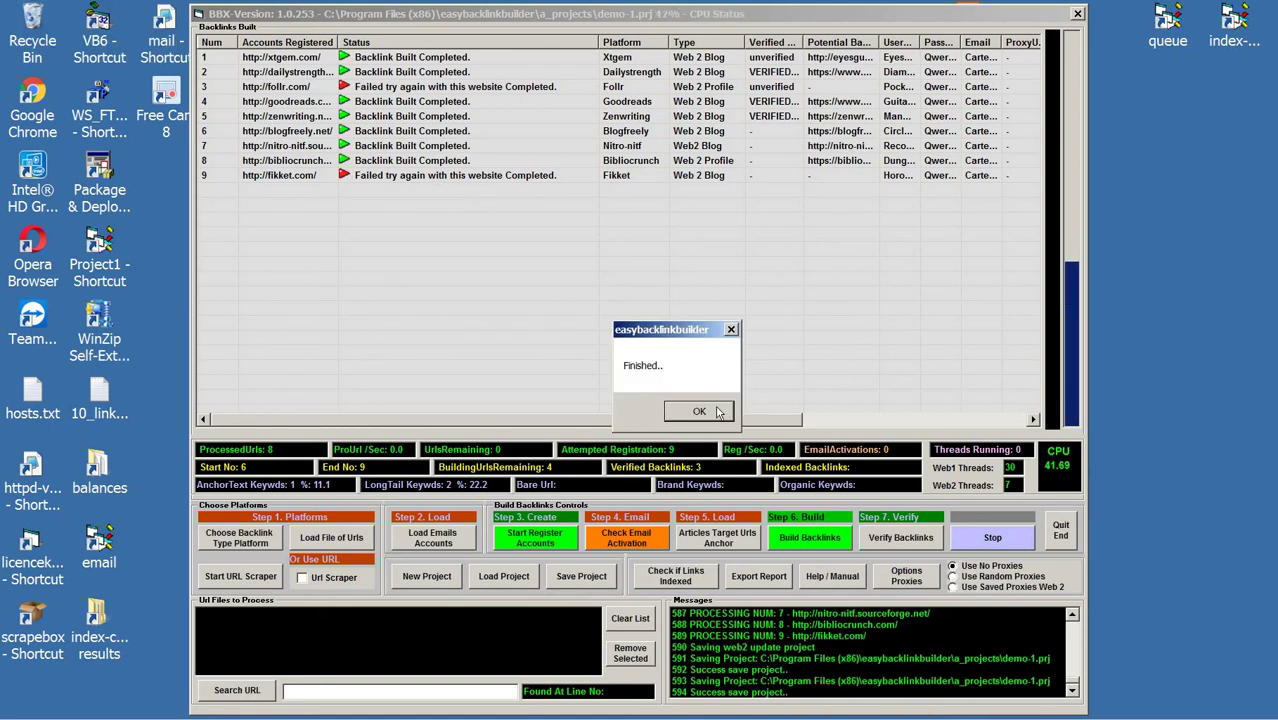
left_click(700, 411)
Step: Verify the backlinks of accounts 6 to 9, Blogfreely through Fikket, and close the completion notice
left_click(537, 131)
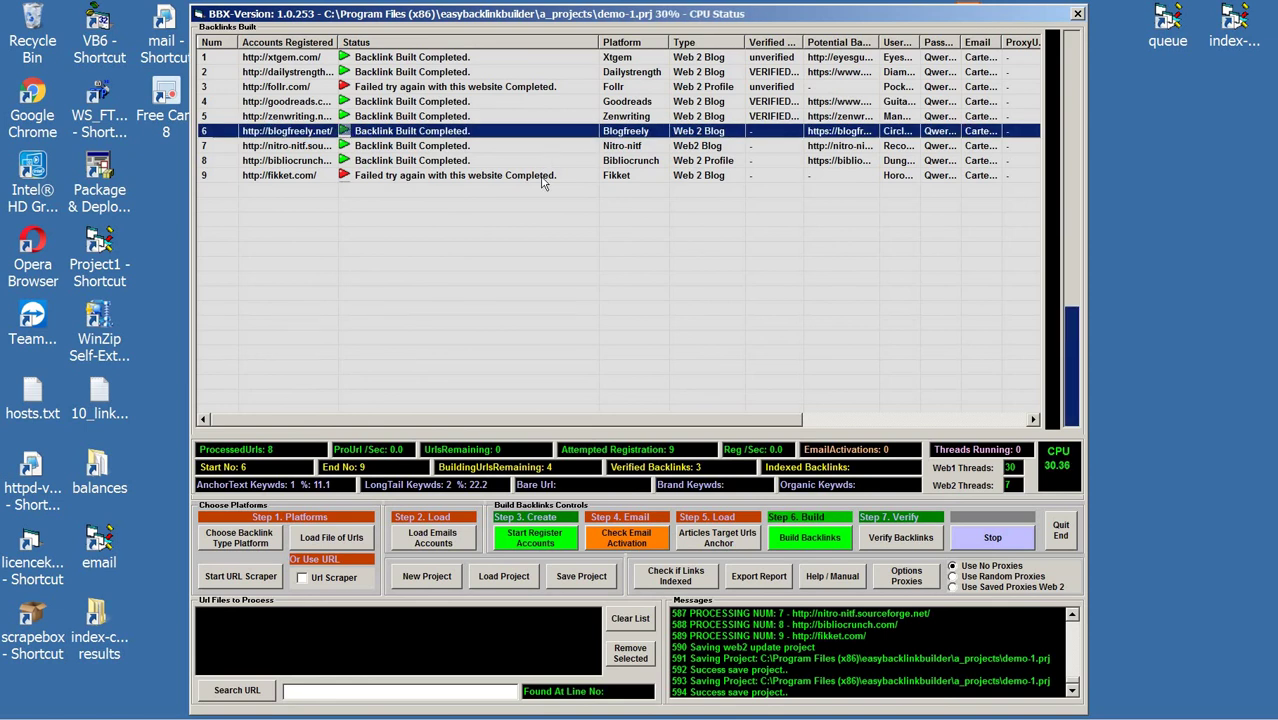
left_click(903, 540)
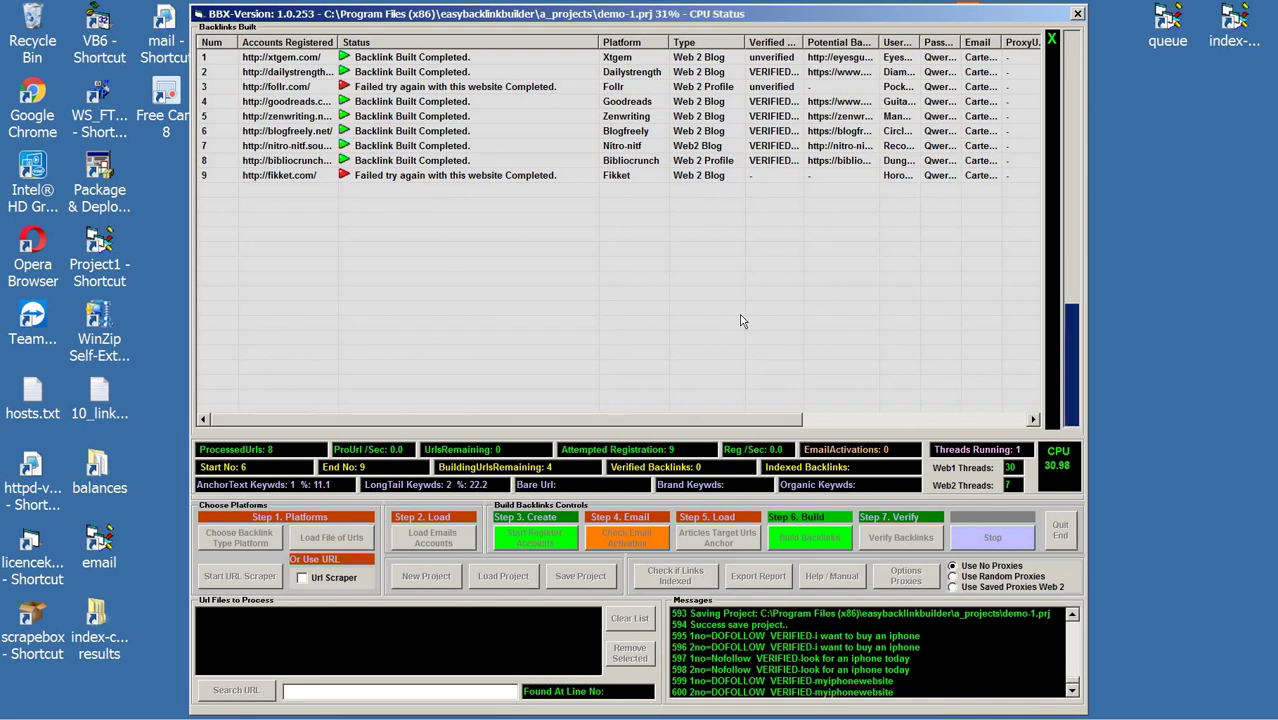
left_click(714, 412)
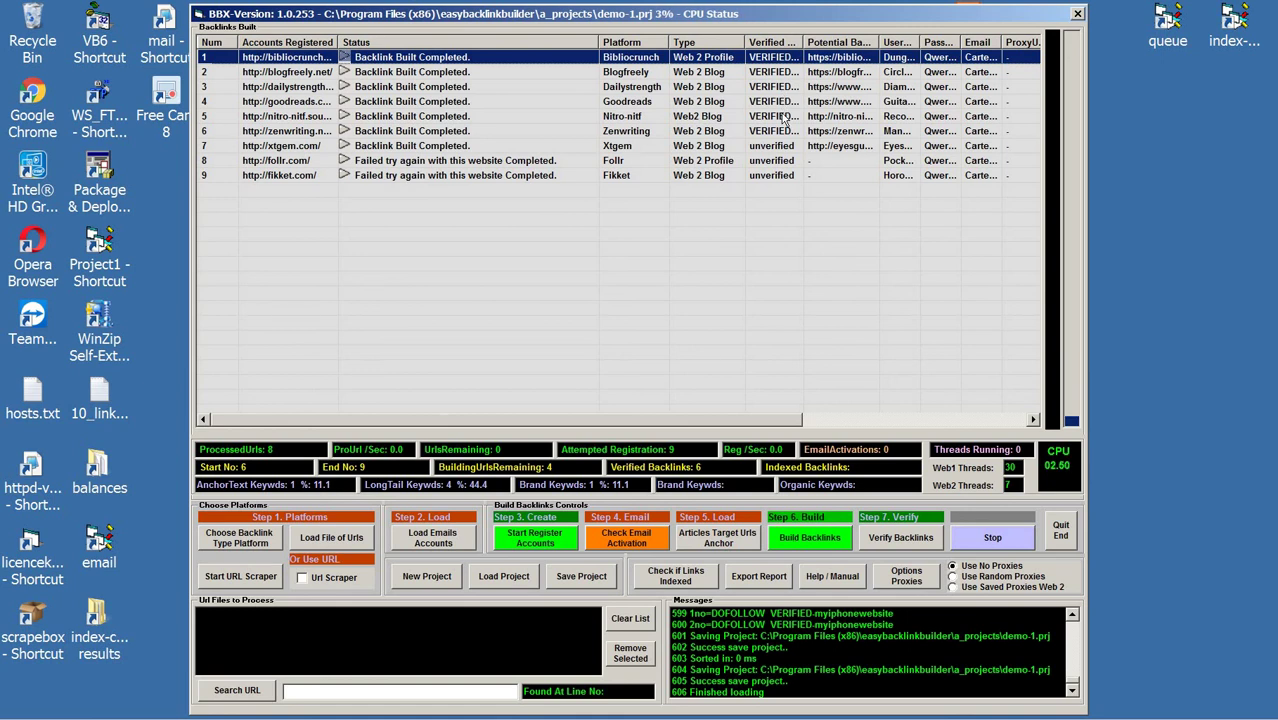
Step: Save the project with its verified backlinks as demo-1.prj
left_click(786, 131)
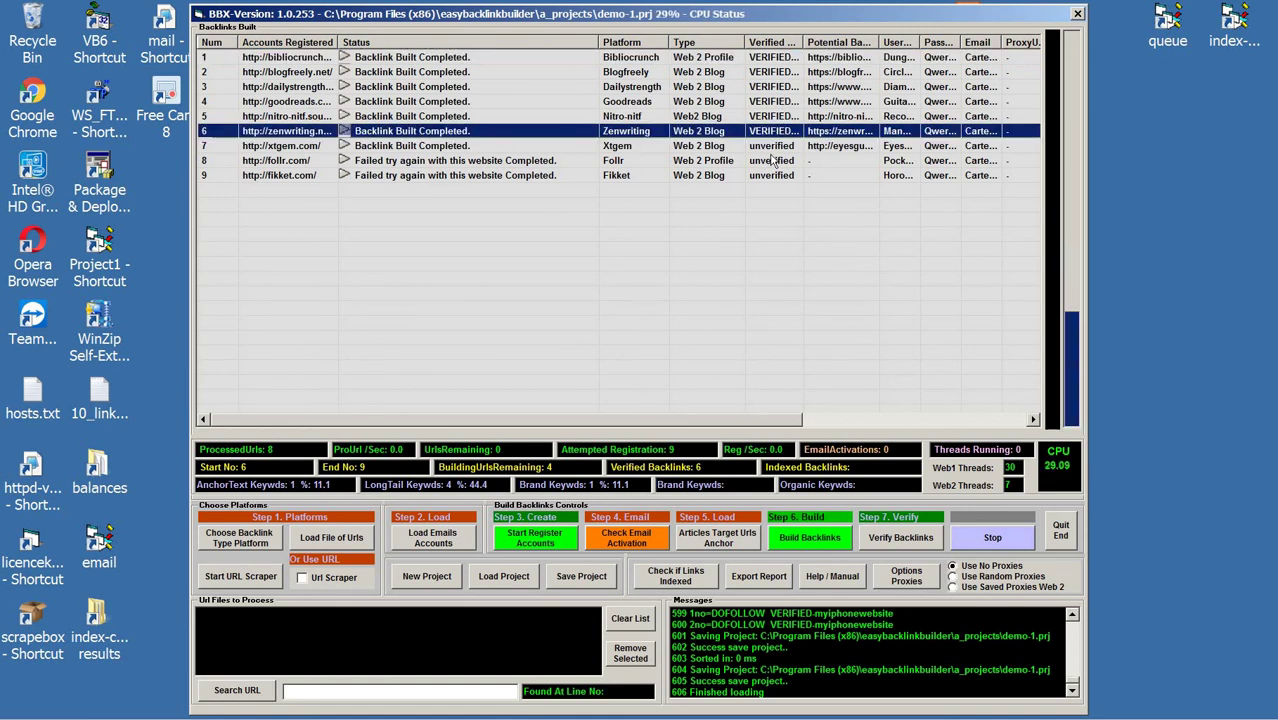
left_click(582, 577)
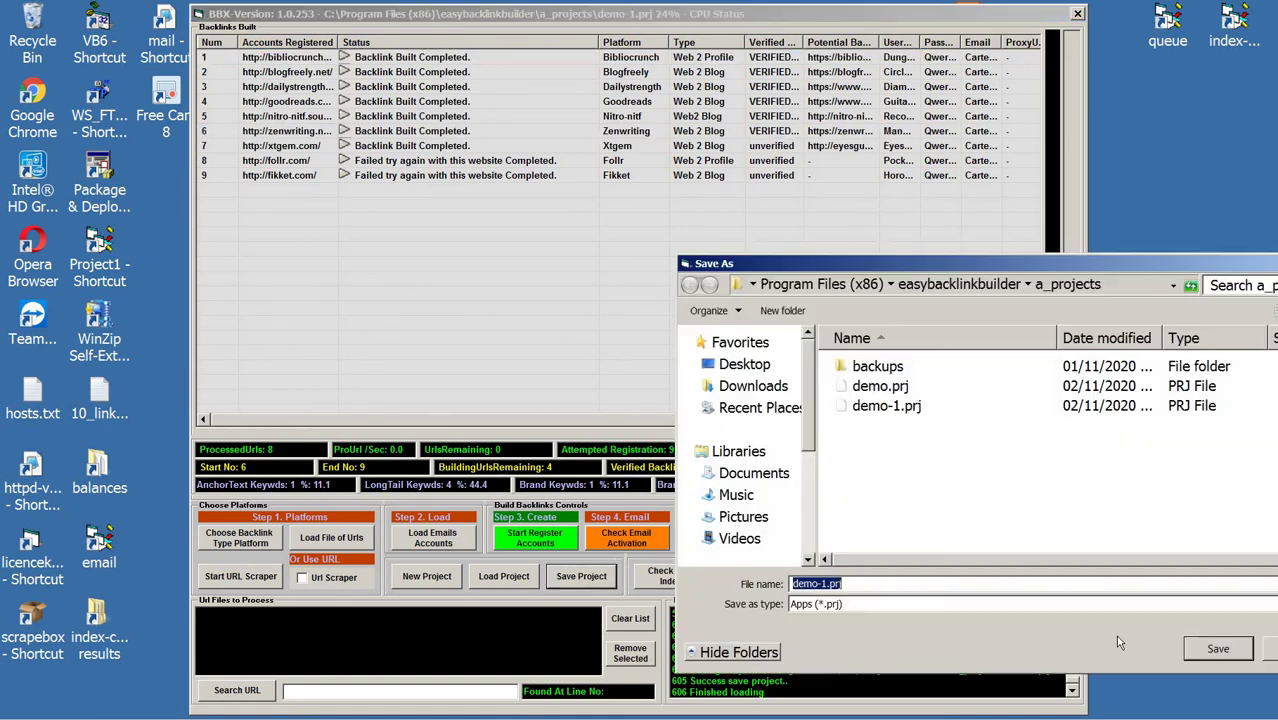
left_click(1218, 650)
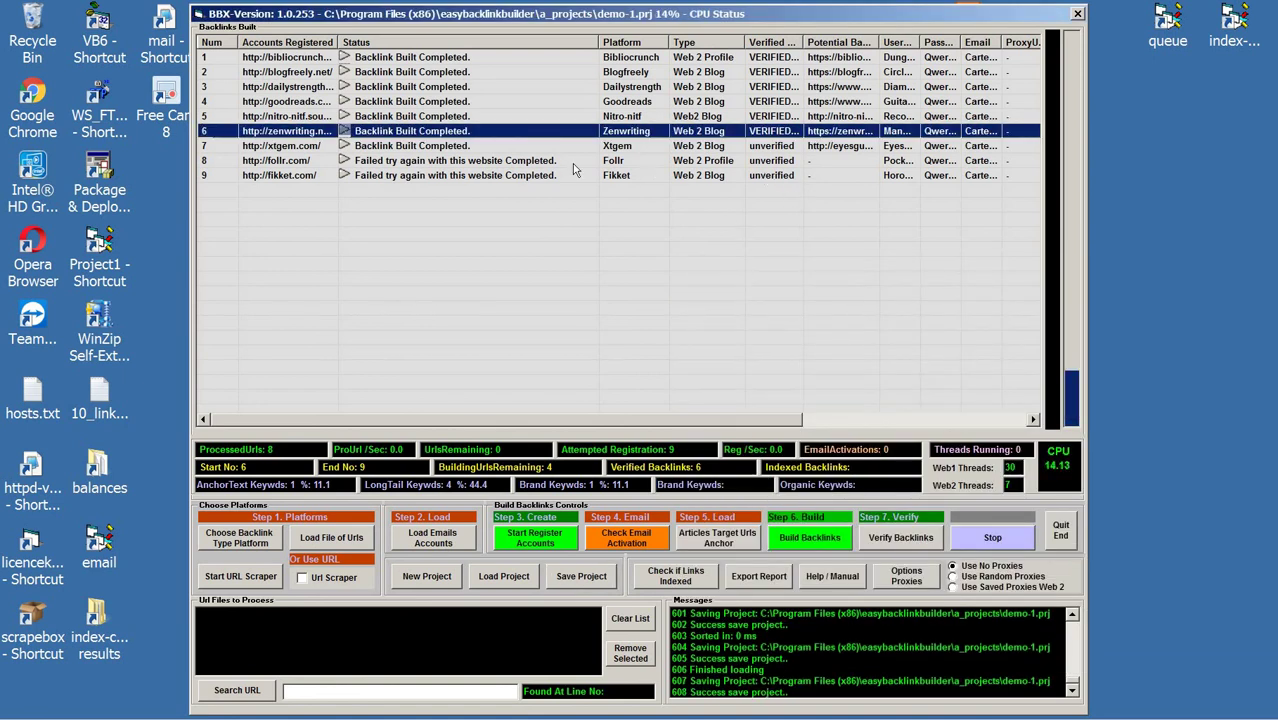
Step: Examine the unverified Xtgem, Follr and Fikket entries and the re-registration options available for the Xtgem link
key("Down")
key("Down")
key("Down")
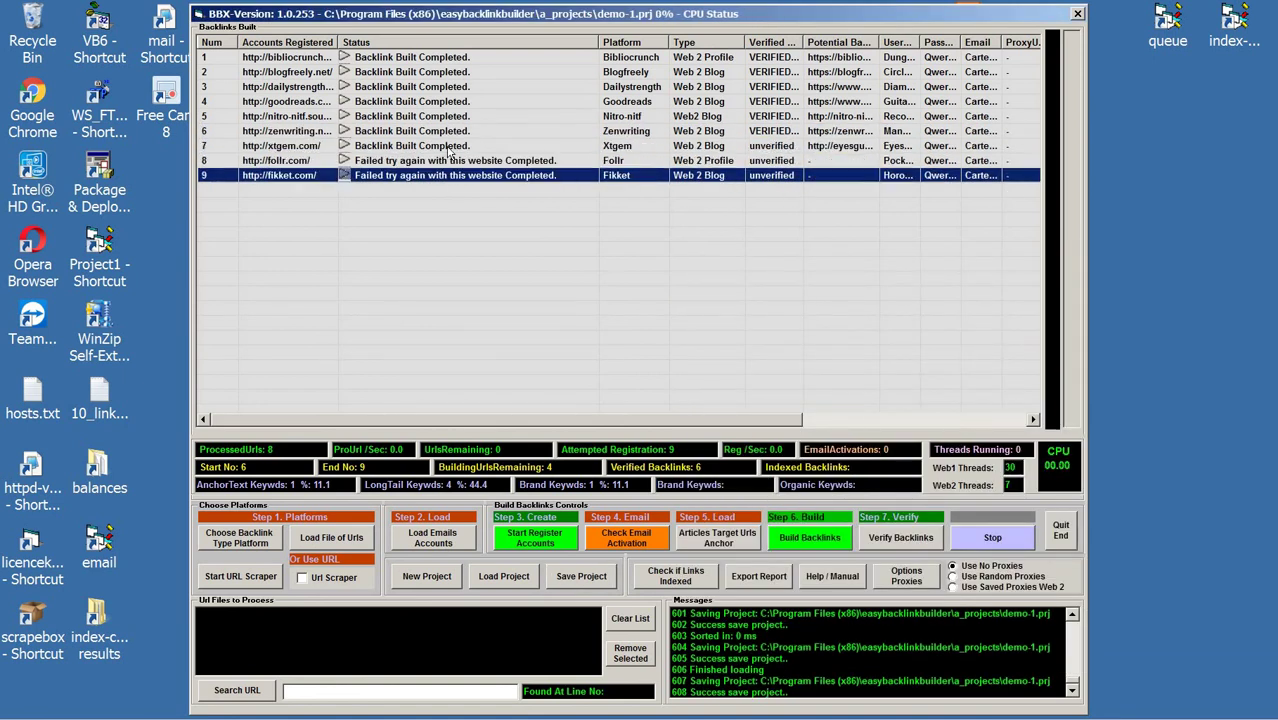
right_click(448, 149)
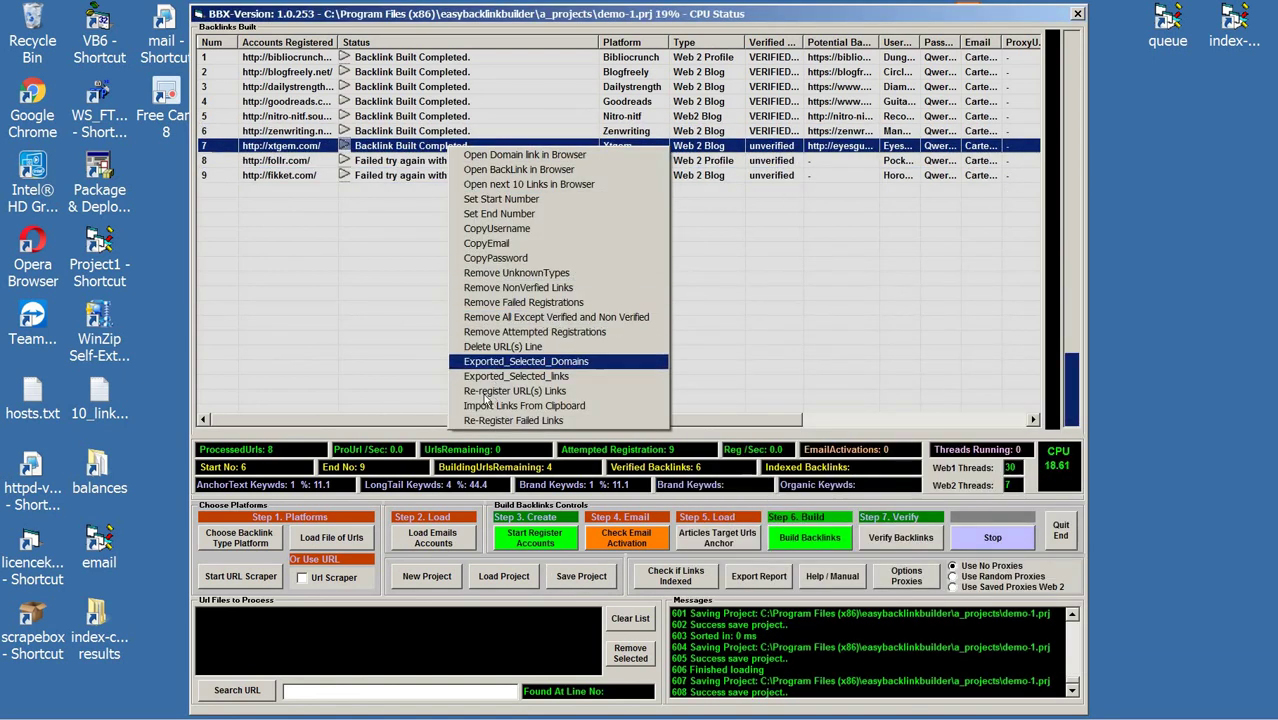
key("Escape")
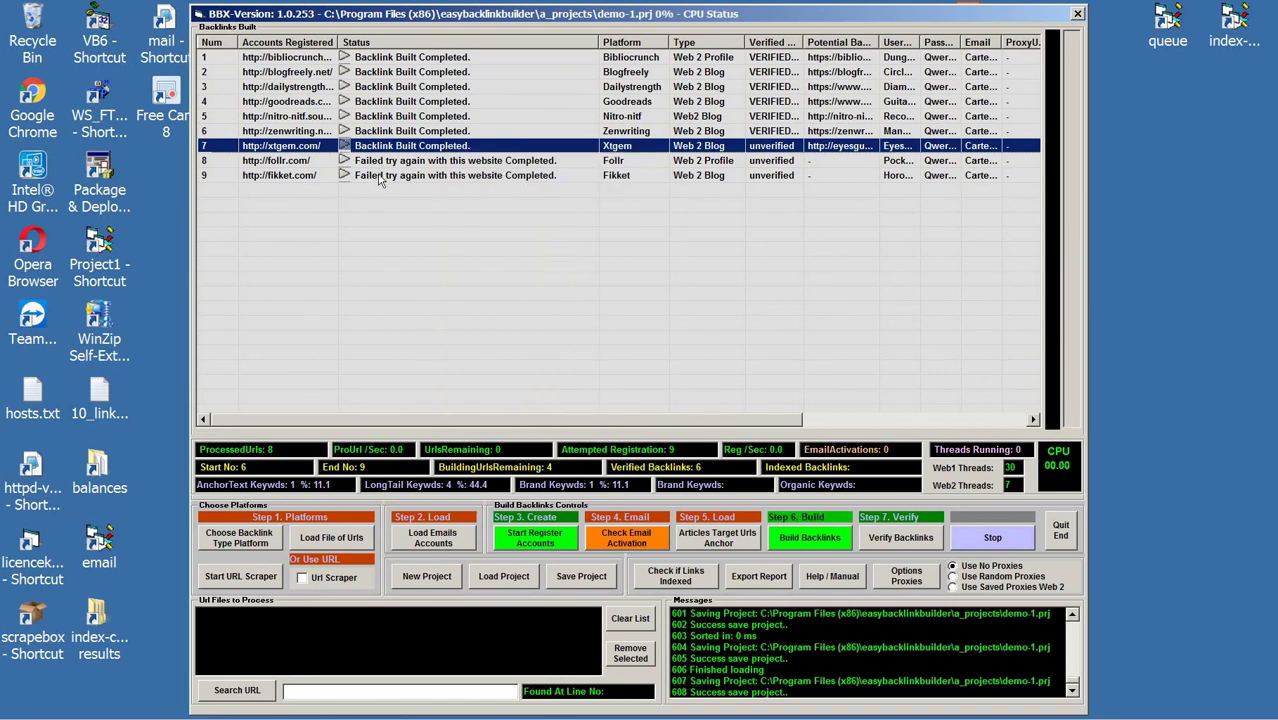
key("Down")
key("Down")
left_click(381, 147)
key("Down")
key("Down")
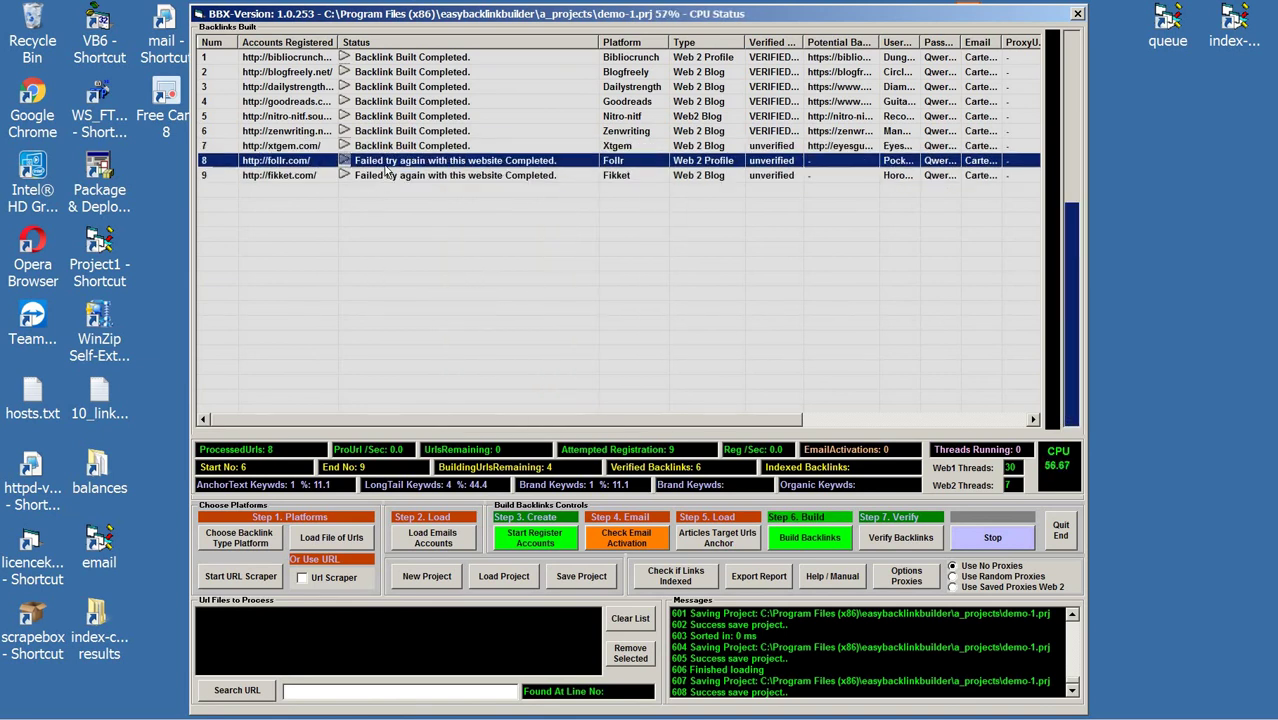
key("Up")
key("Up")
right_click(386, 150)
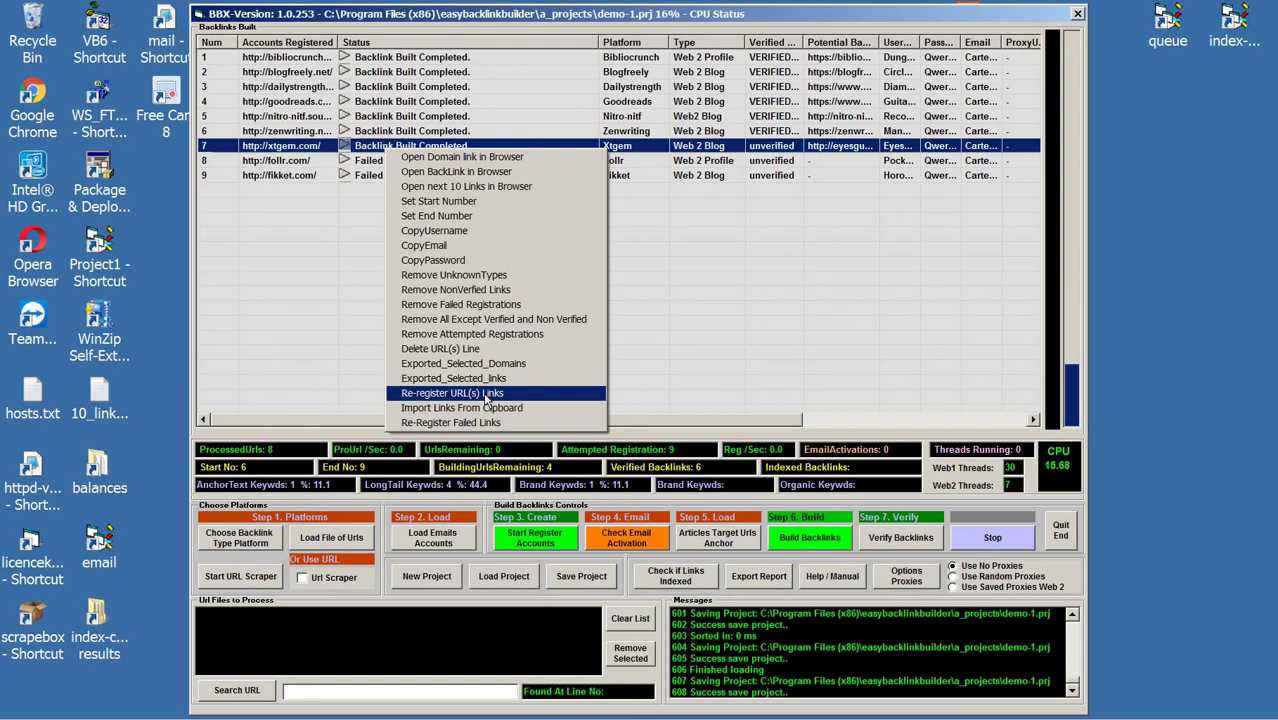
left_click(682, 430)
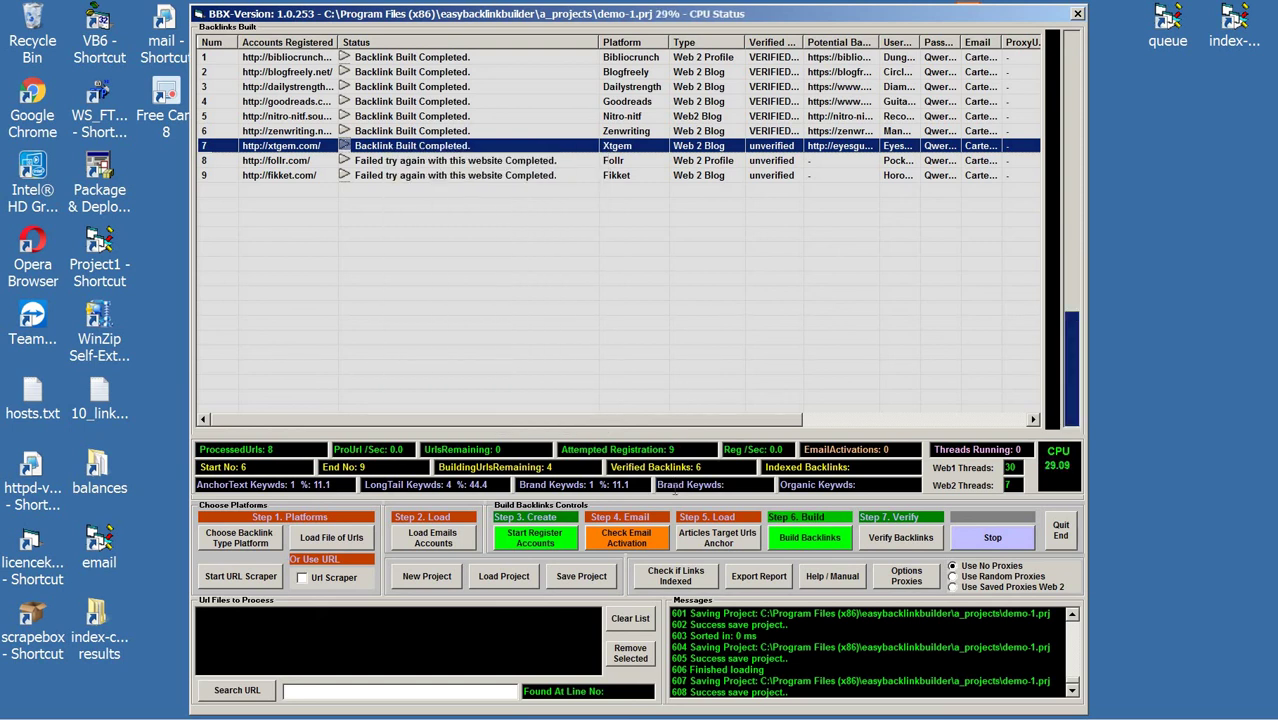
Step: Check the registration mailbox for account activation e-mails, process the activation found, and return to the project's main controls
left_click(630, 538)
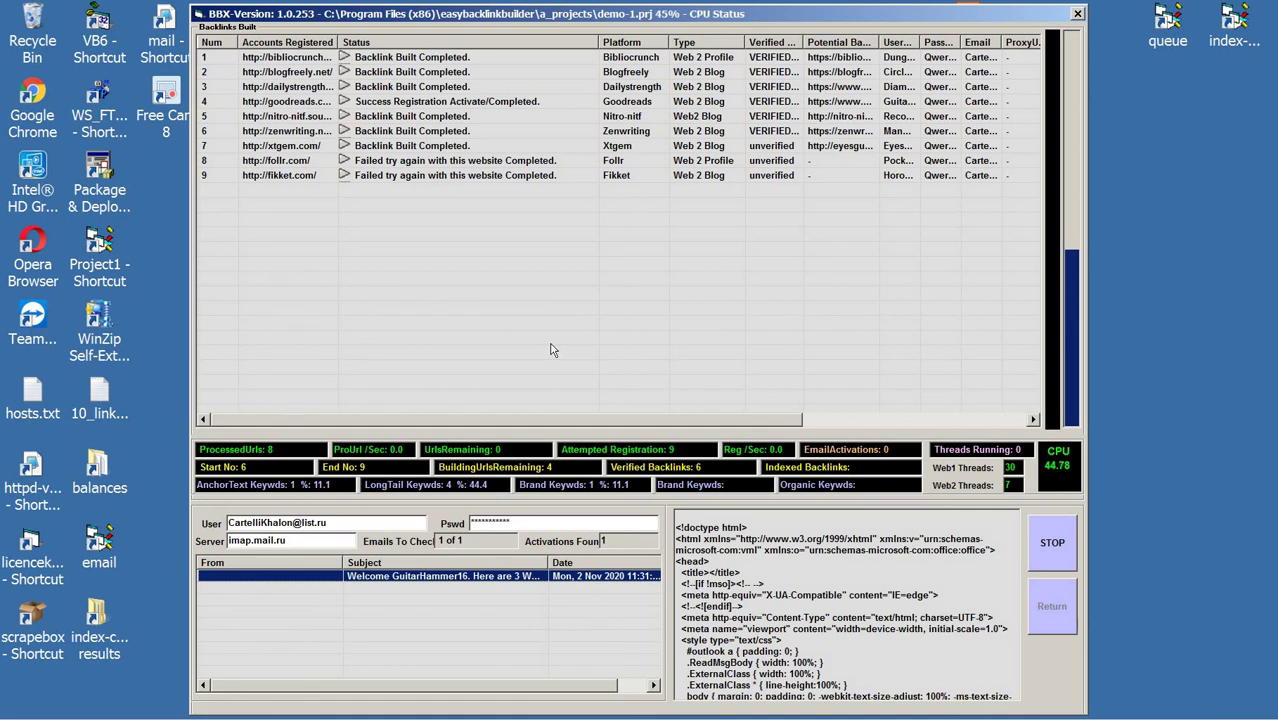
key("Return")
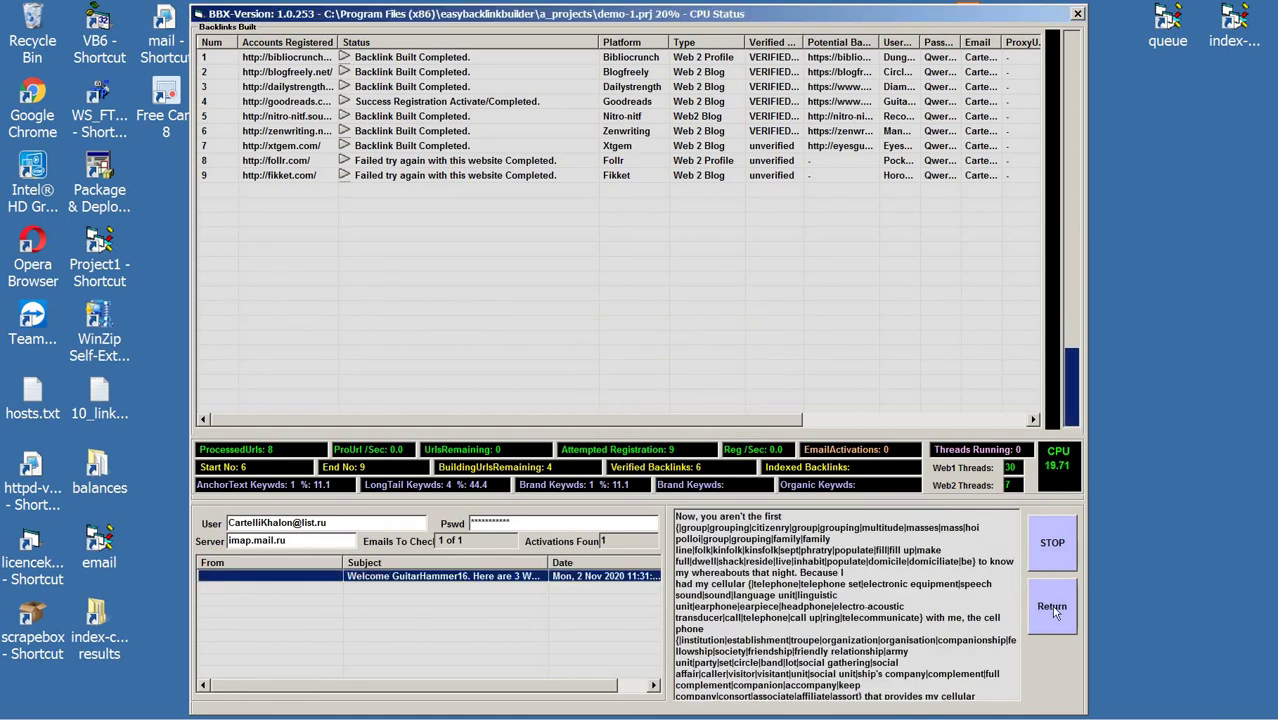
left_click(1052, 608)
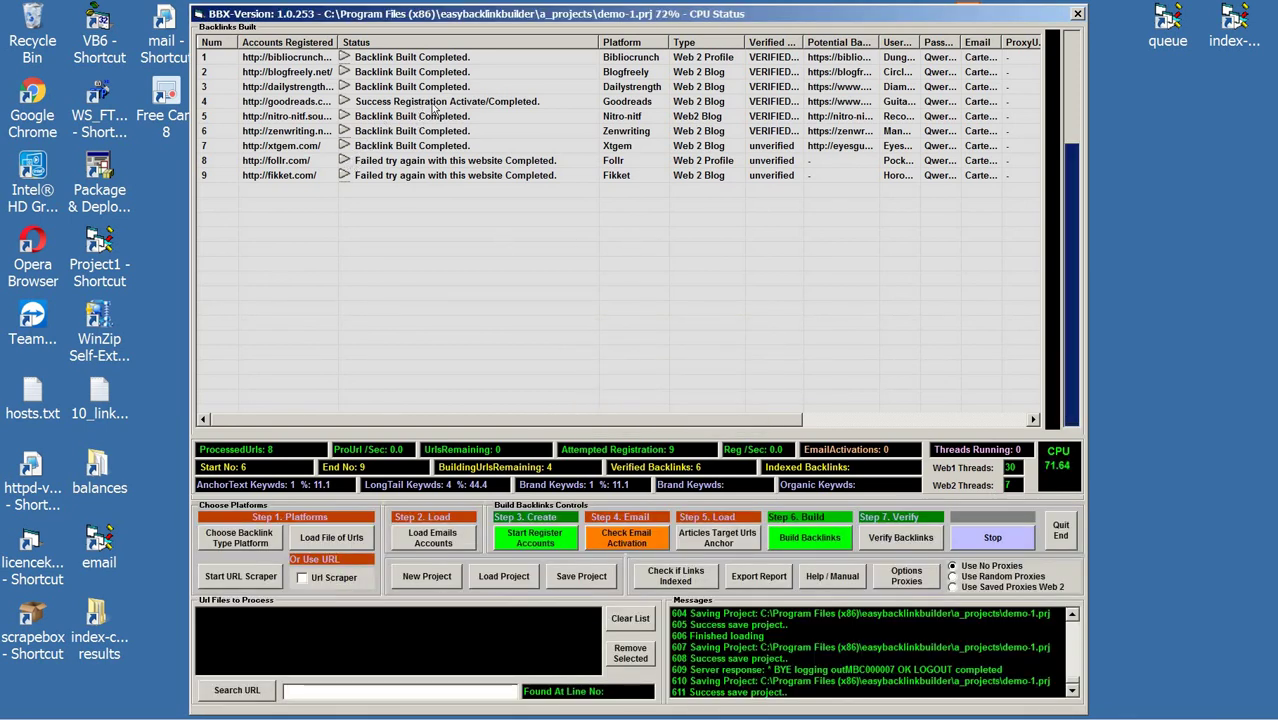
Step: Examine the Goodreads activation status and go through the verified backlink entries from Bibliocrunch to Zenwriting
left_click(552, 106)
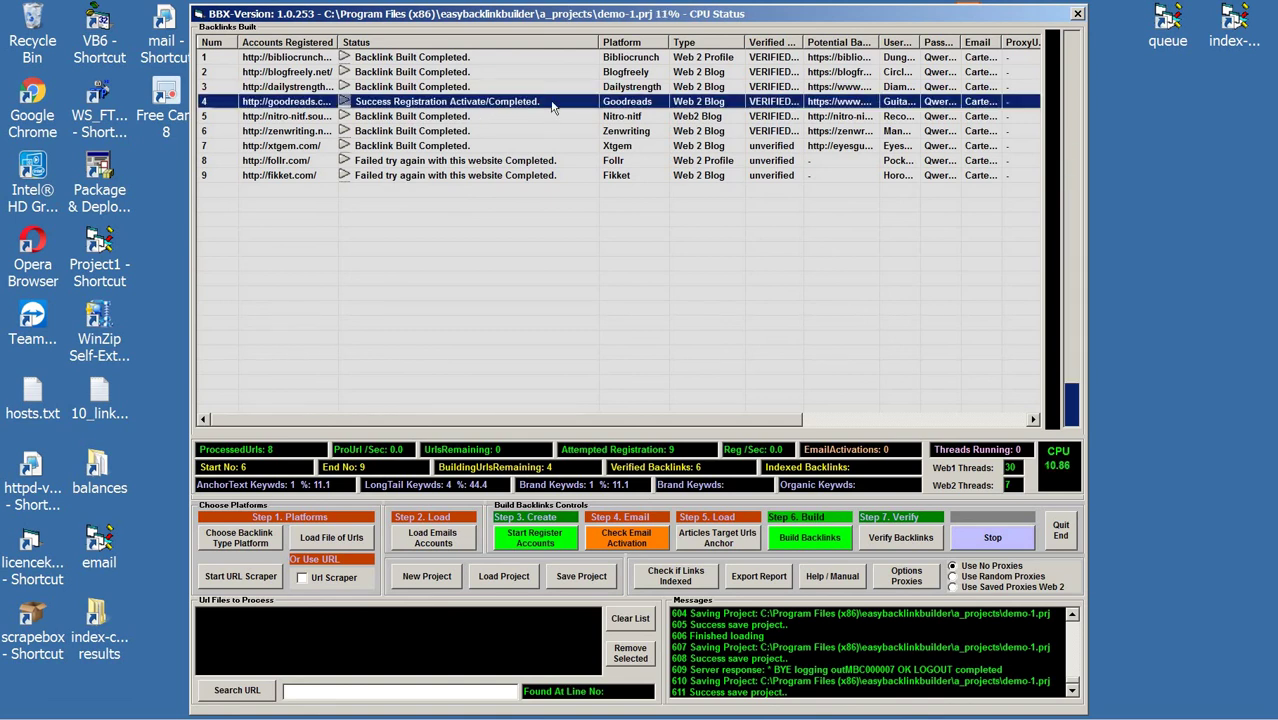
left_click(780, 58)
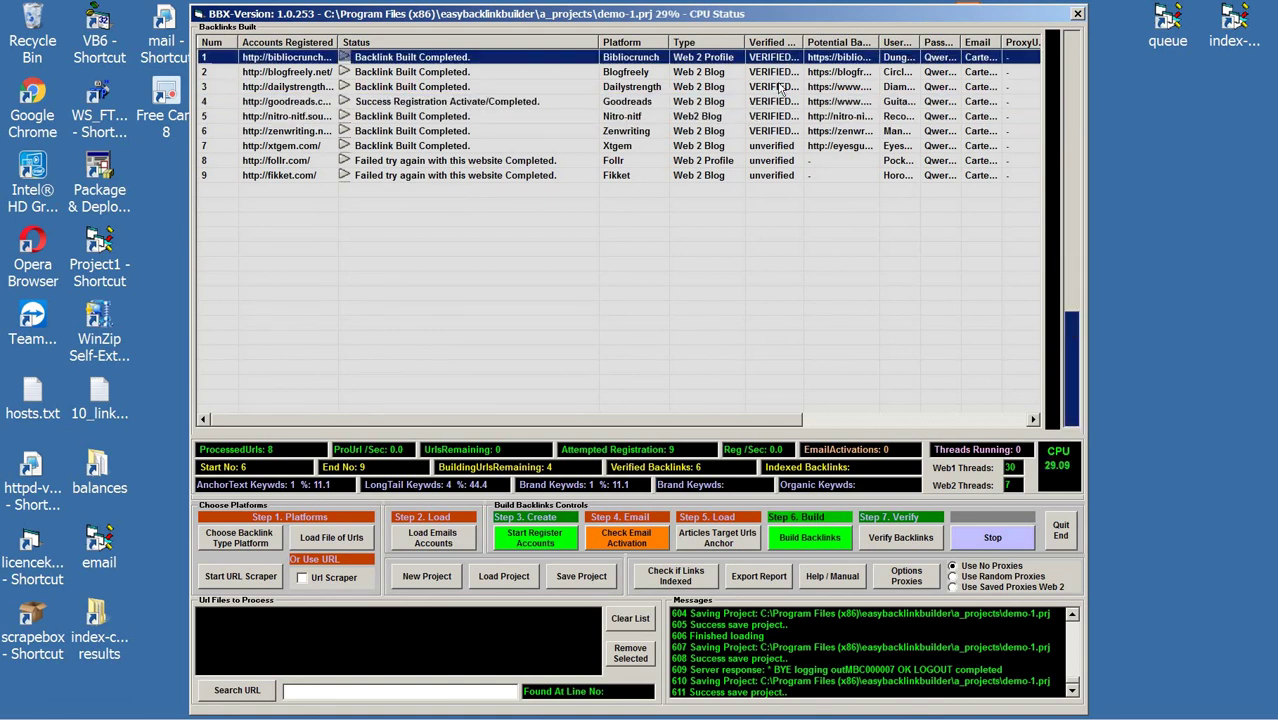
key("Down")
key("Down")
key("Down")
key("Down")
key("Down")
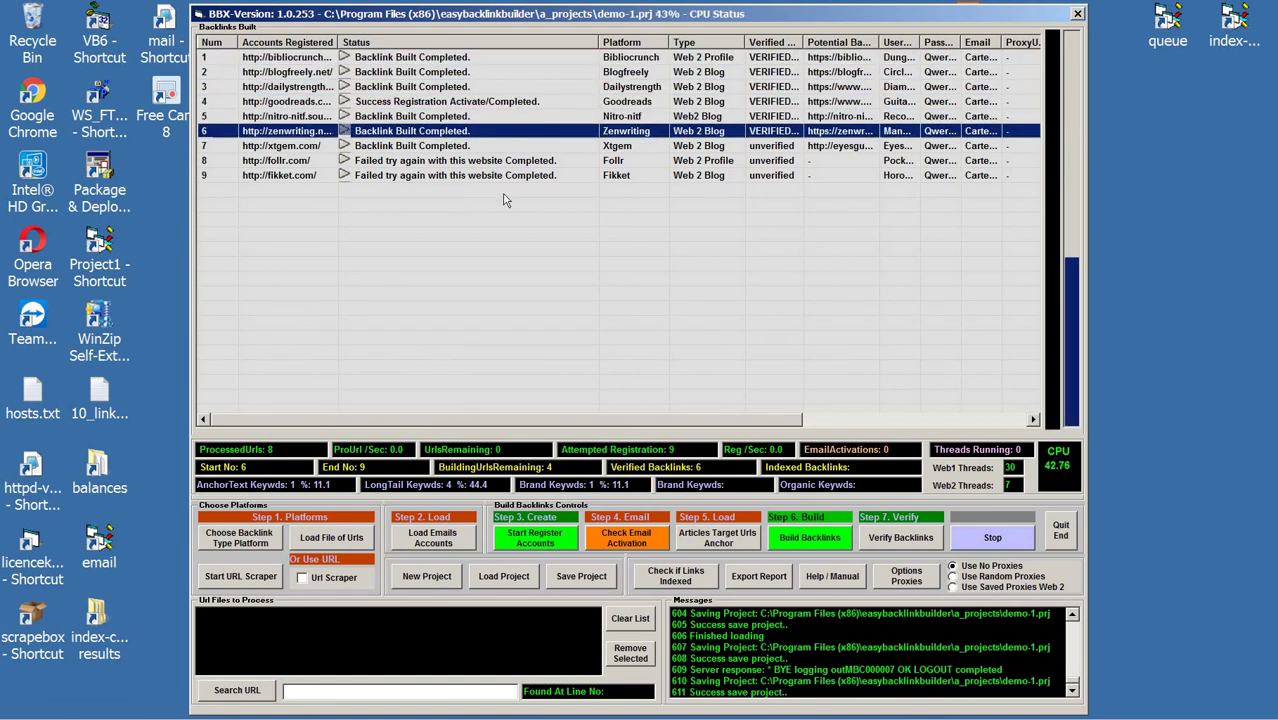